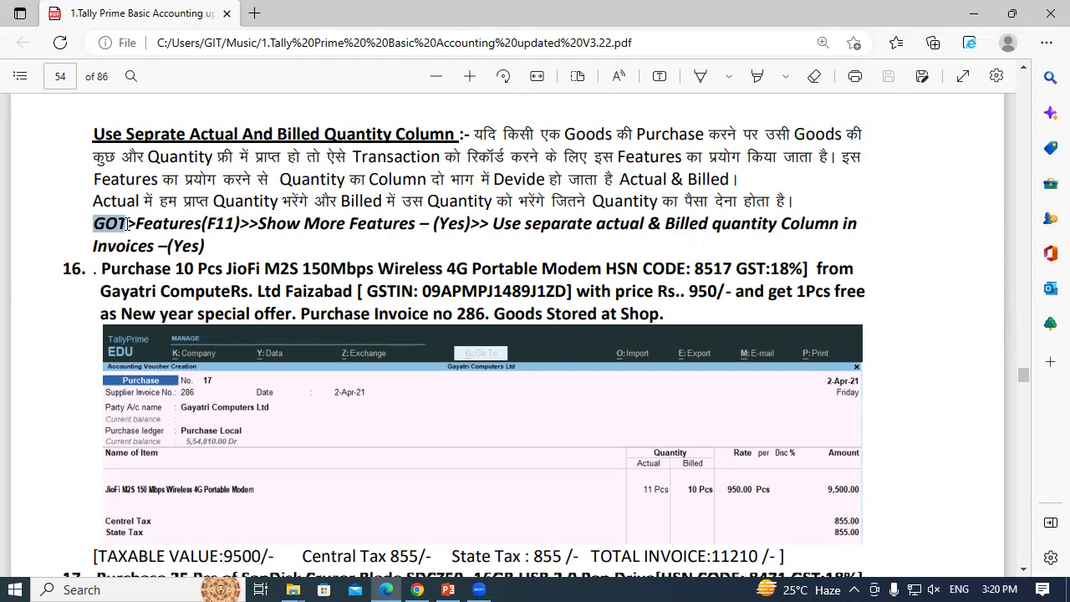
left_click(127, 224)
left_click_drag(95, 224, 129, 224)
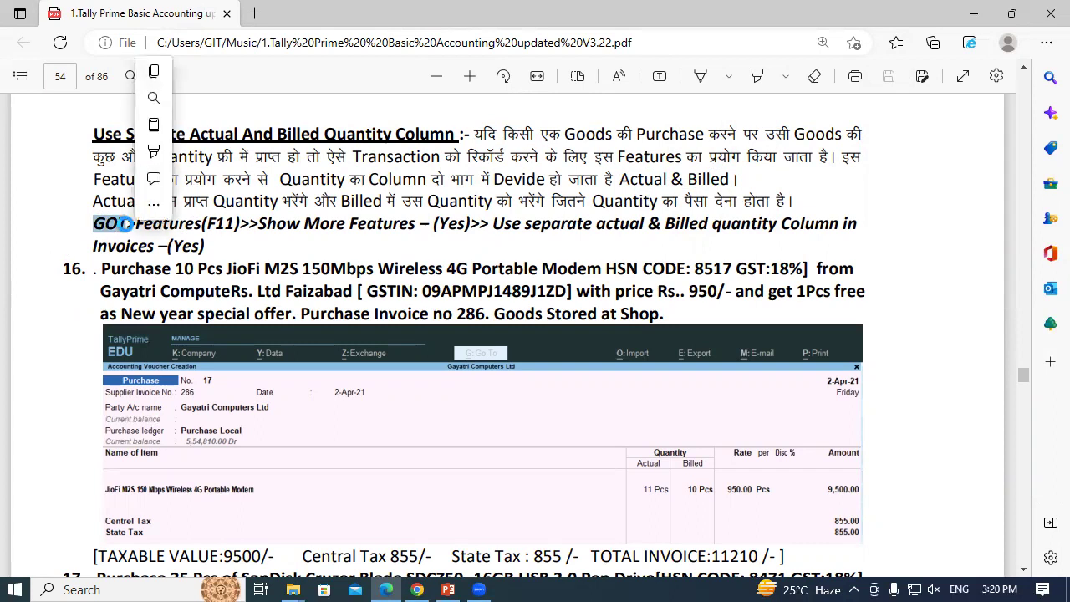
left_click(127, 224)
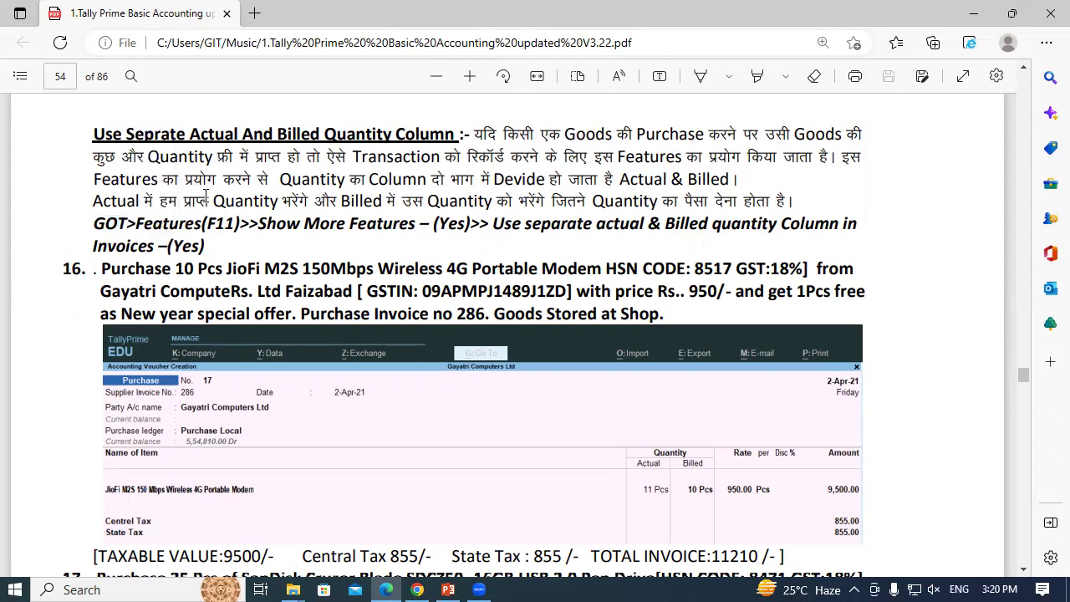
left_click_drag(202, 224, 234, 230)
left_click(234, 228)
left_click_drag(94, 132, 455, 136)
left_click(518, 251)
scroll(657, 493, "down", 1)
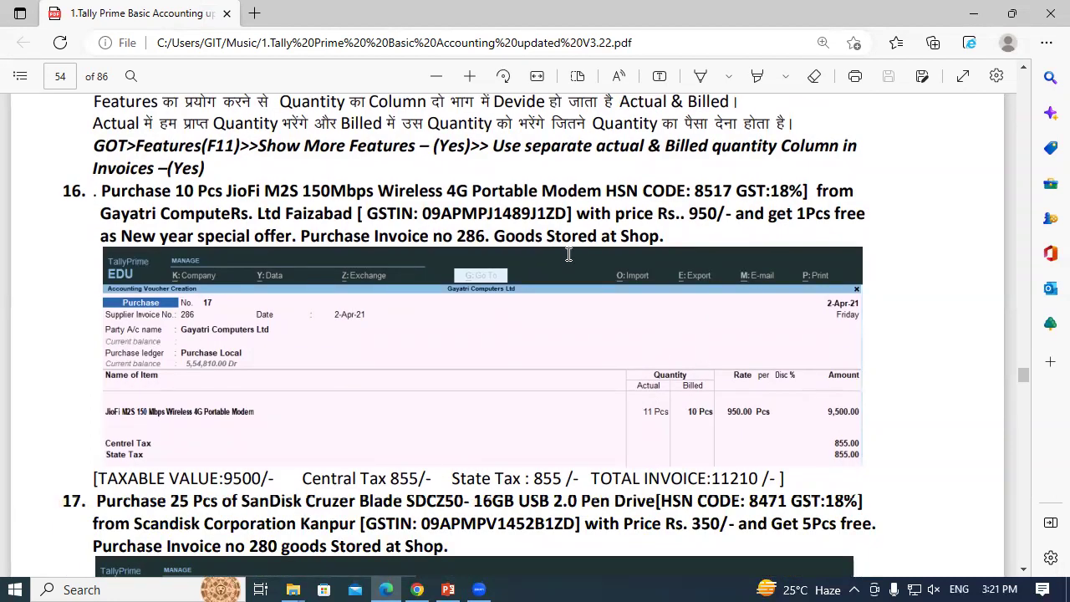
scroll(569, 253, "up", 1)
left_click(214, 249)
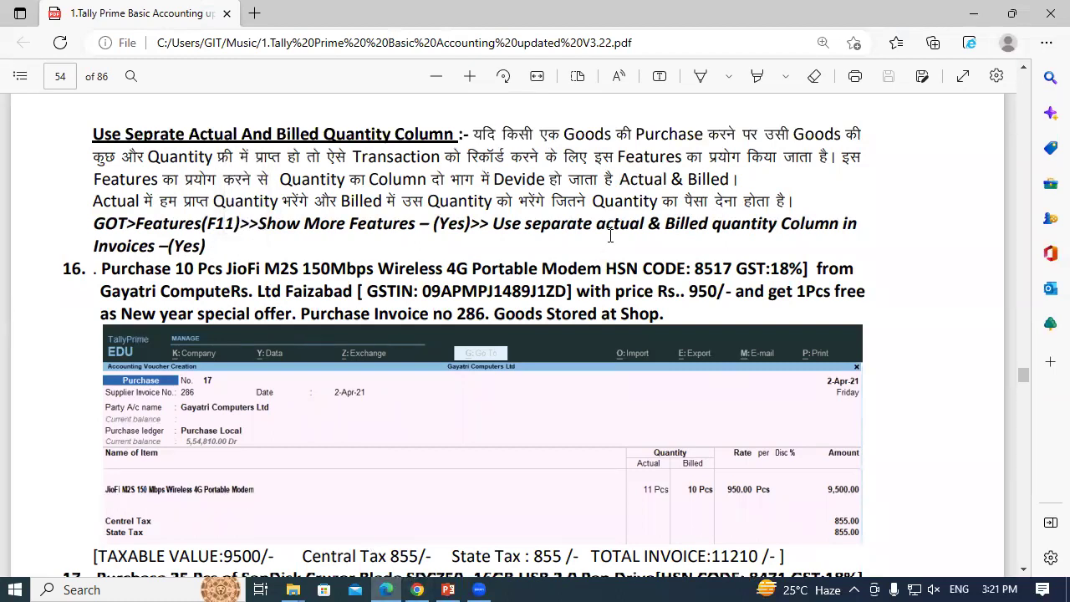
Show the desktop, refresh it four times, then launch TallyPrime from its desktop shortcut
key("super+d")
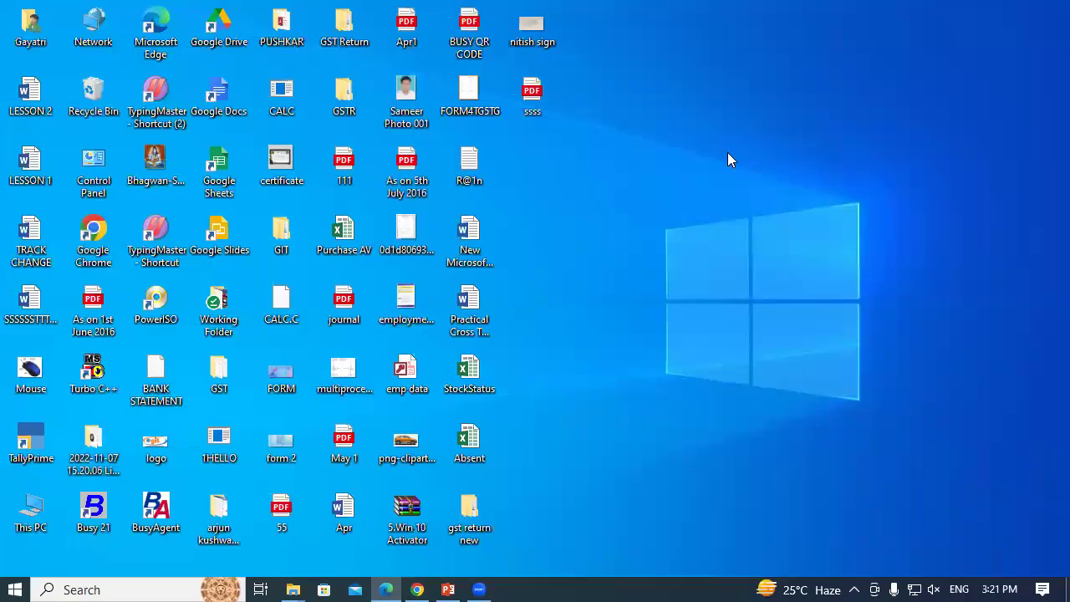
right_click(727, 153)
left_click(758, 206)
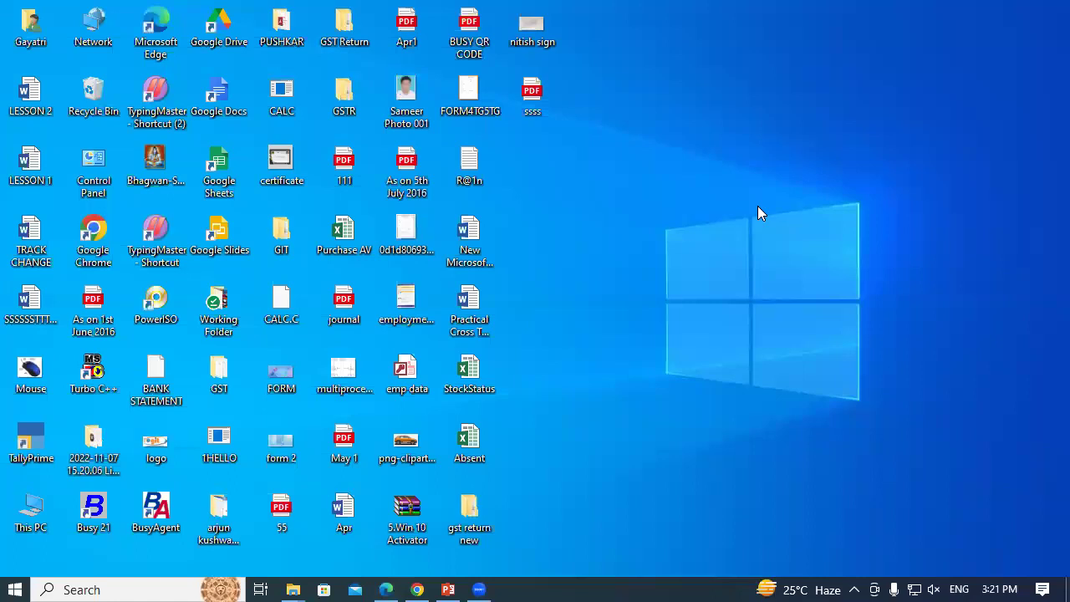
right_click(760, 184)
left_click(790, 234)
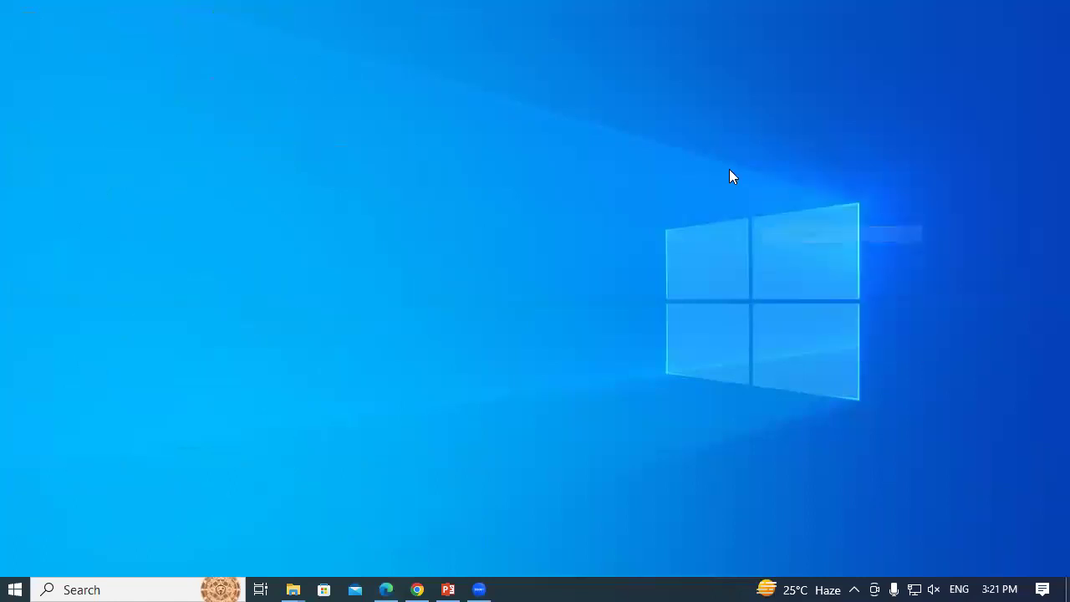
right_click(729, 172)
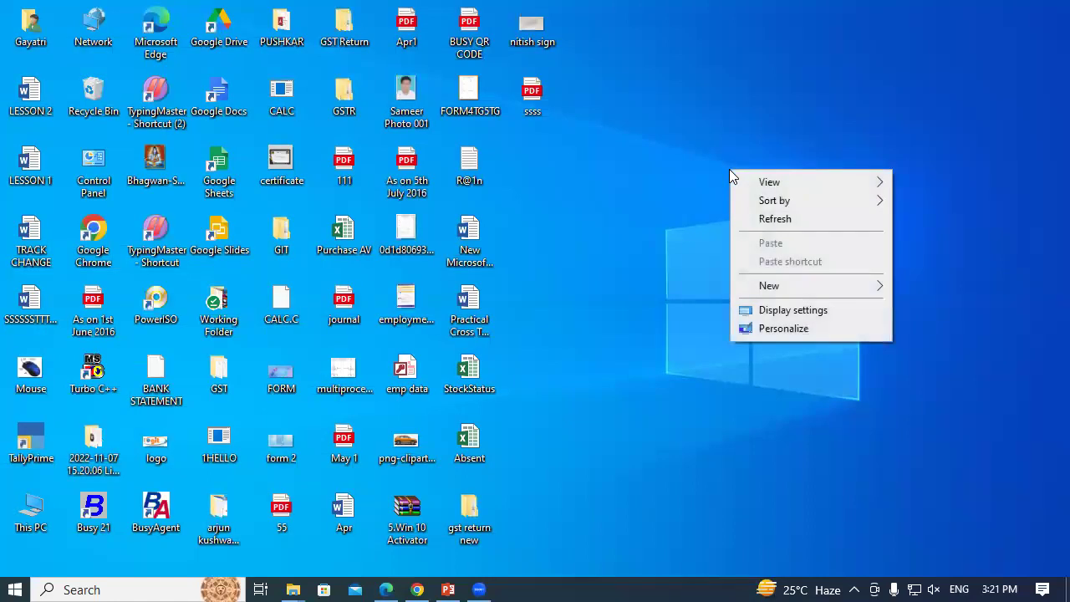
left_click(775, 218)
right_click(774, 218)
left_click(807, 270)
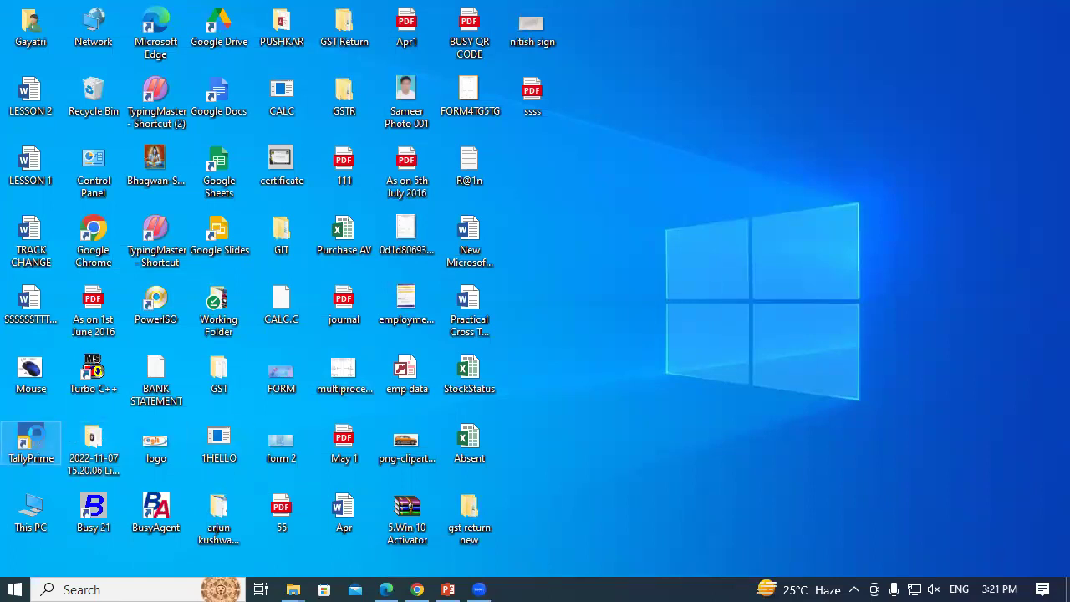
right_click(36, 441)
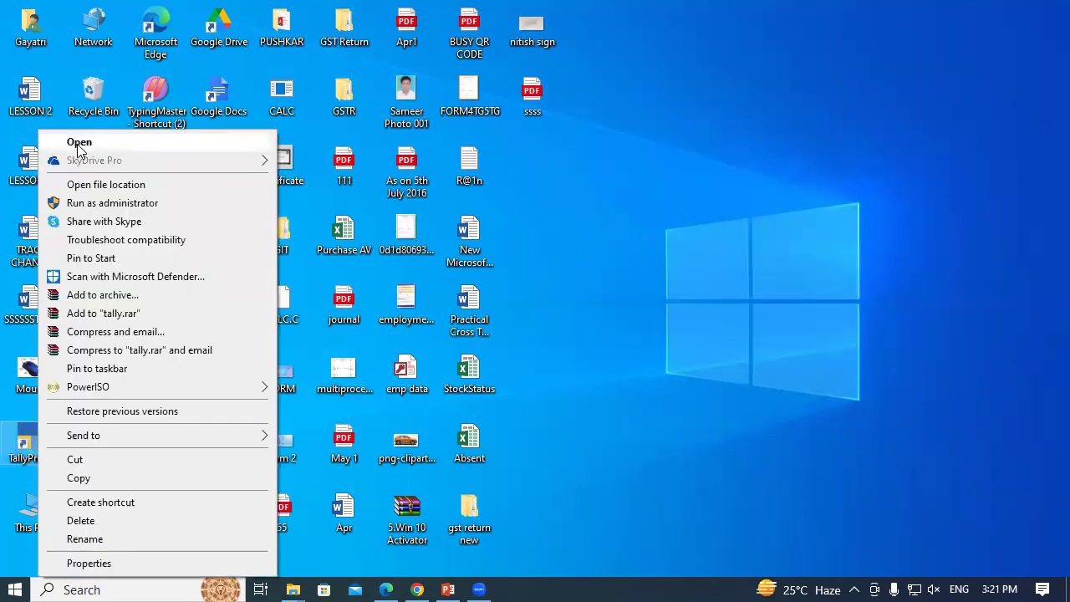
left_click(78, 144)
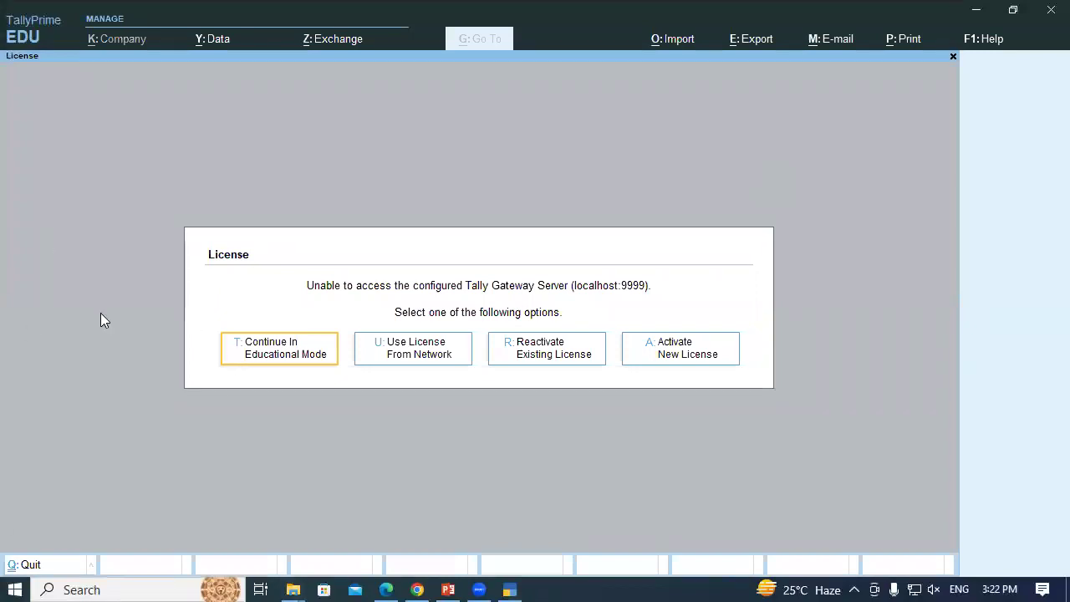
Continue in Educational Mode and choose to select a company from a drive
left_click(268, 349)
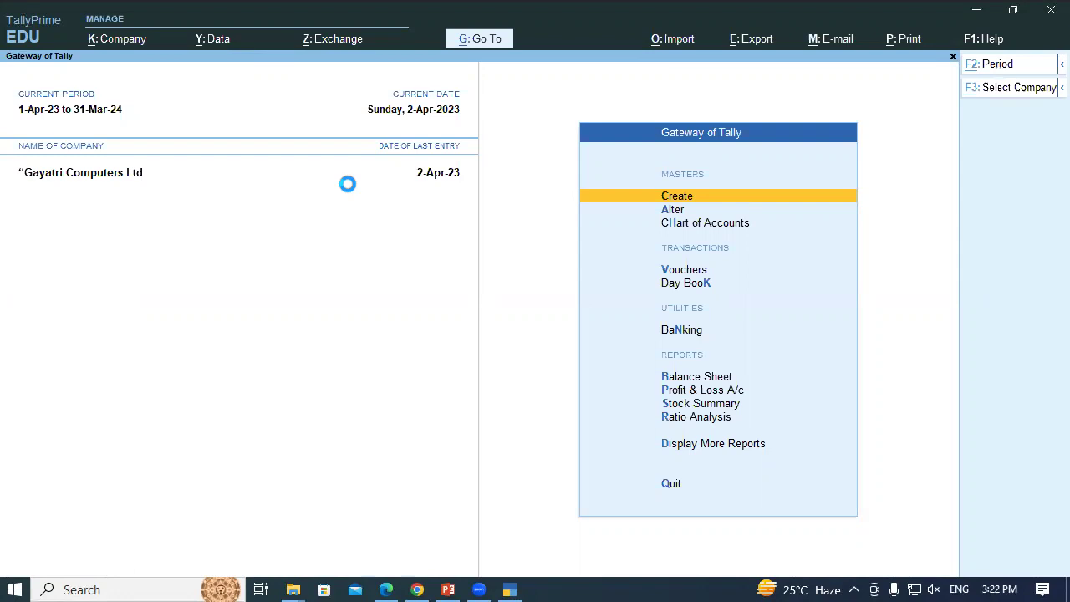
key("F3")
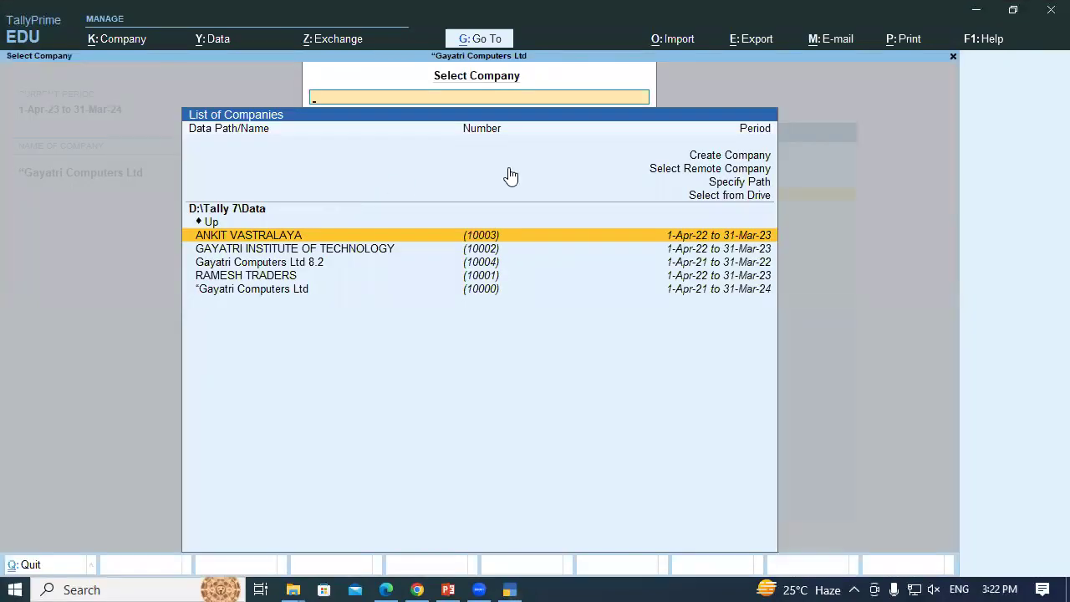
key("Up")
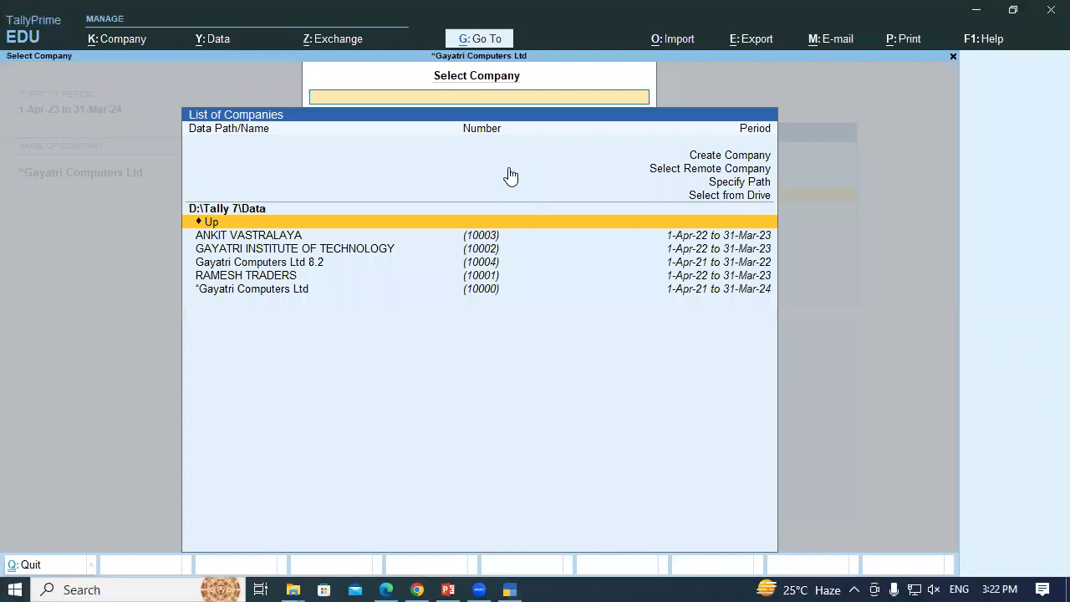
key("Up")
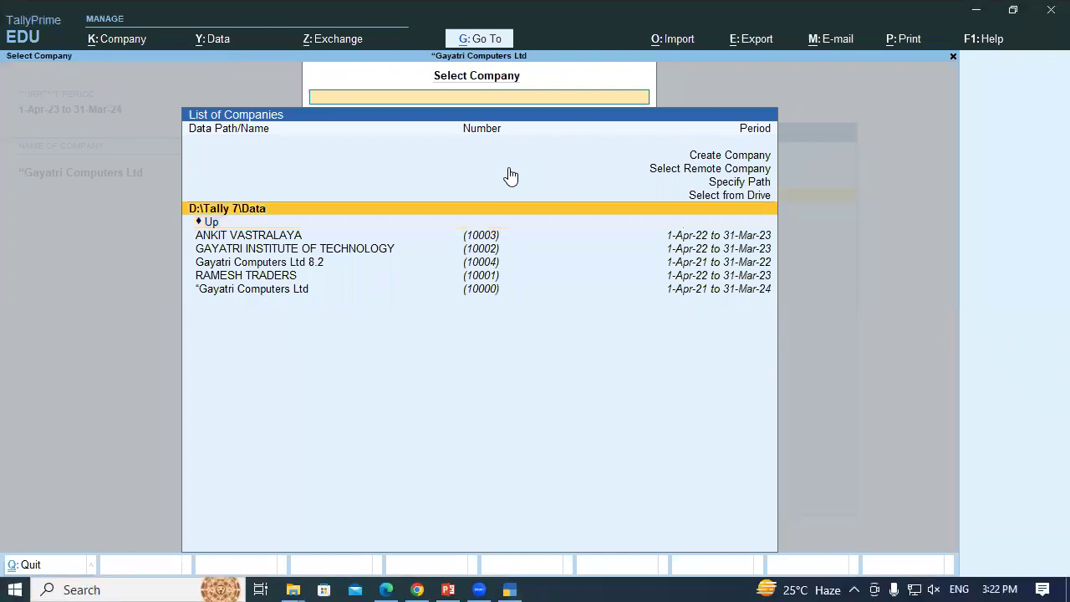
key("Up")
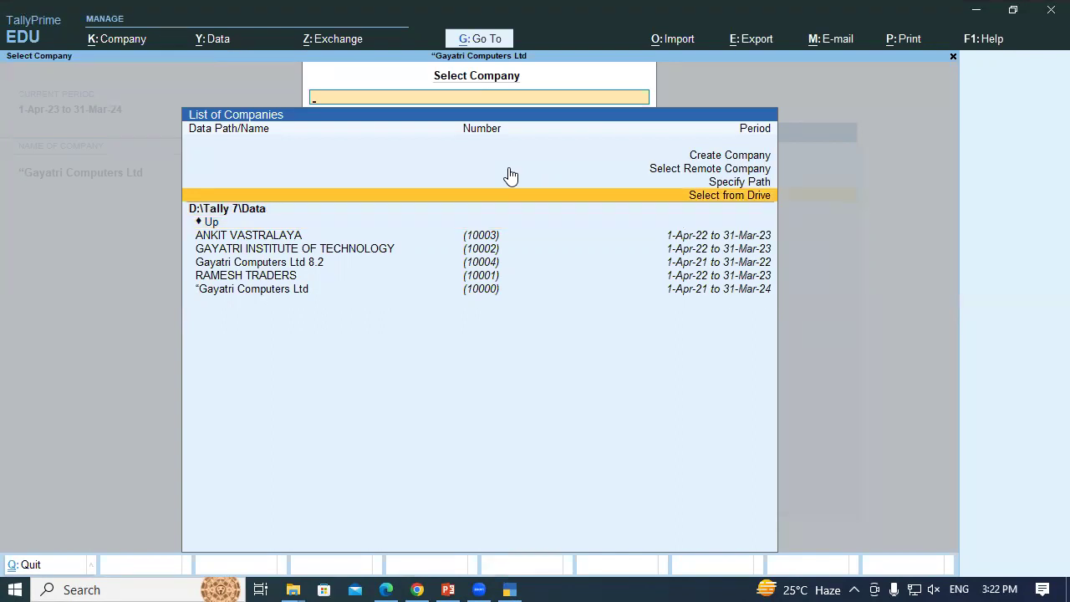
key("Return")
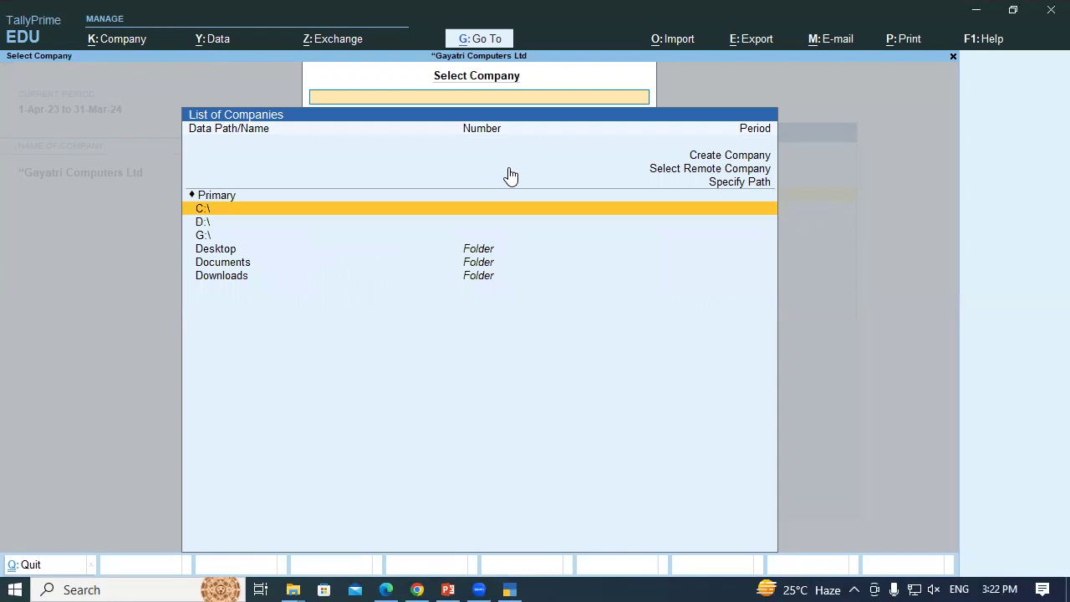
Open Gayatri Computer Pvt.Ltd from D:\3PM and log in with the username and password
key("Down")
key("Return")
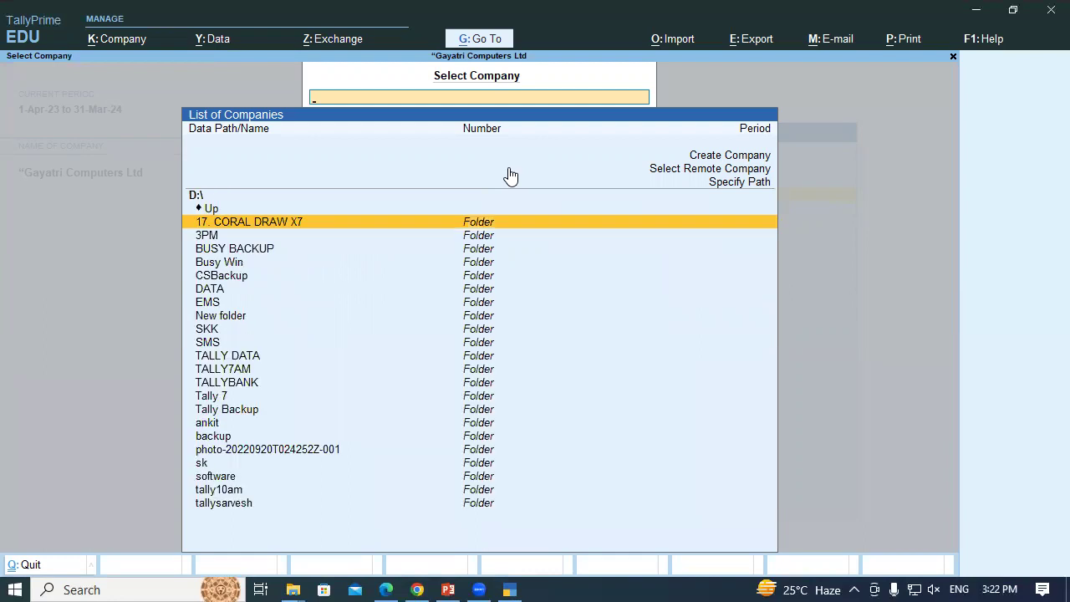
key("Down")
key("Return")
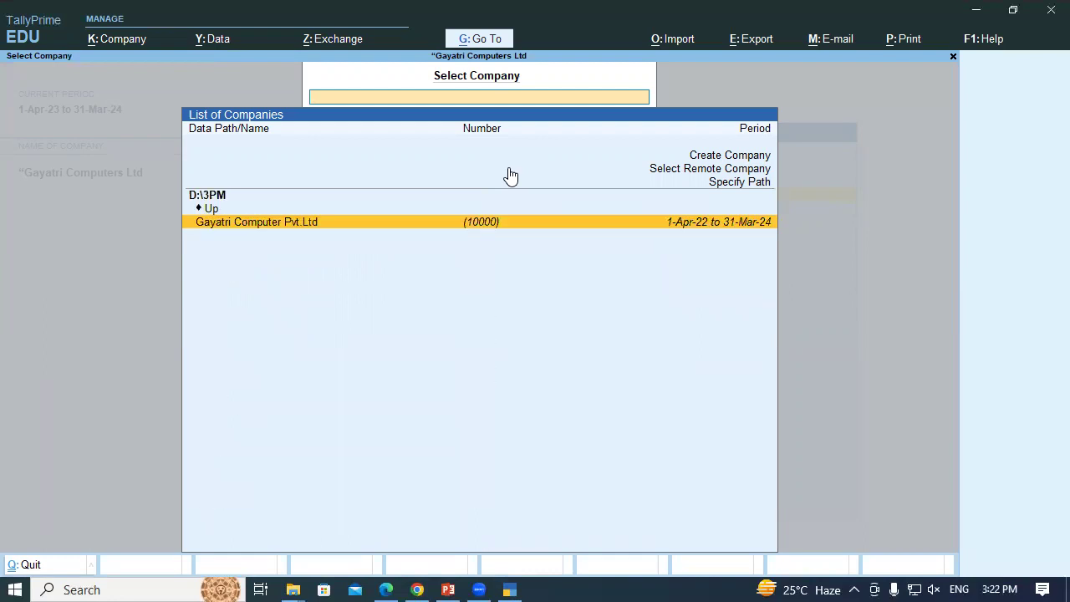
key("Return")
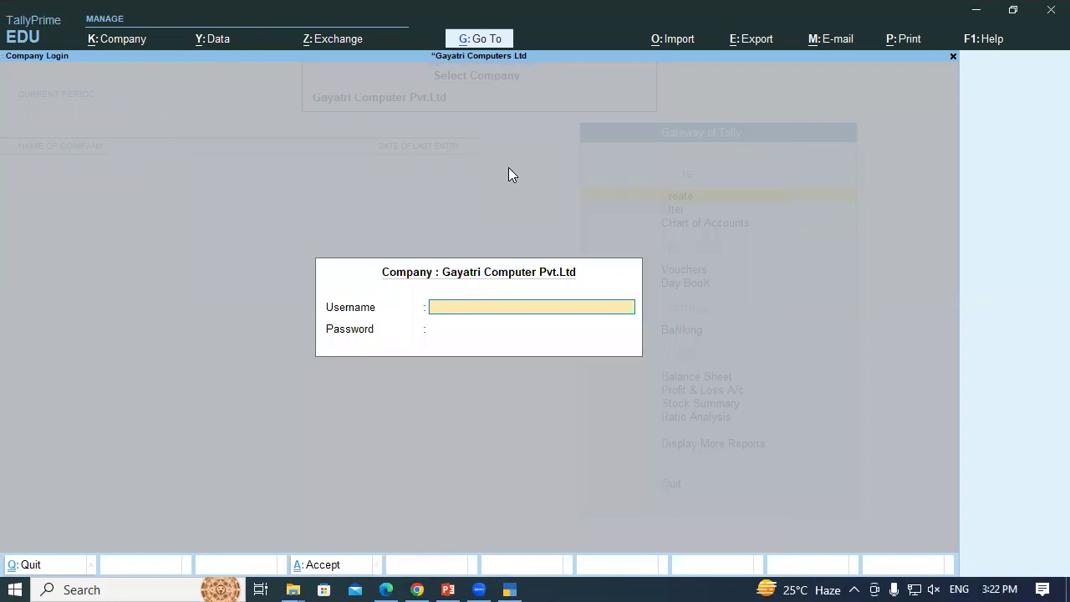
key("Return")
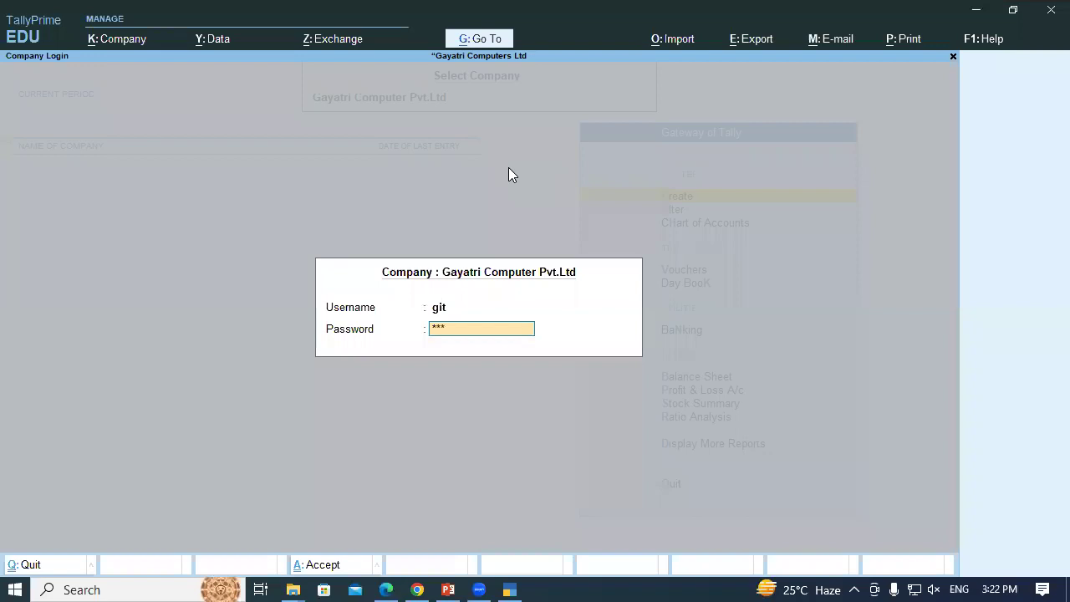
key("Return")
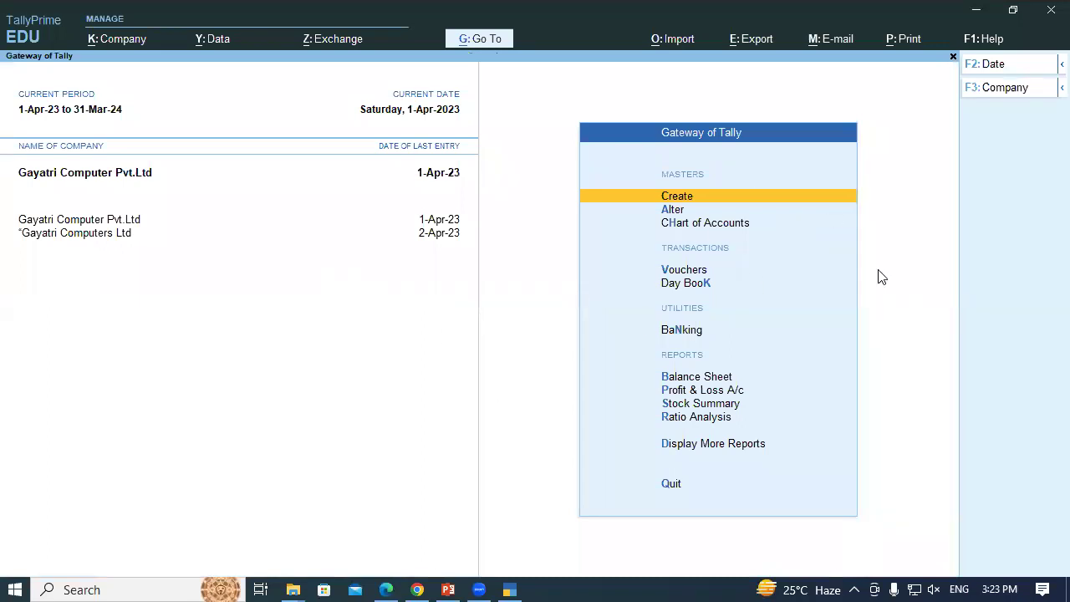
Turn on 'Use separate actual & billed quantity' in F11 Features, then switch to a Purchase voucher
key("Down")
key("Down")
key("Down")
key("Return")
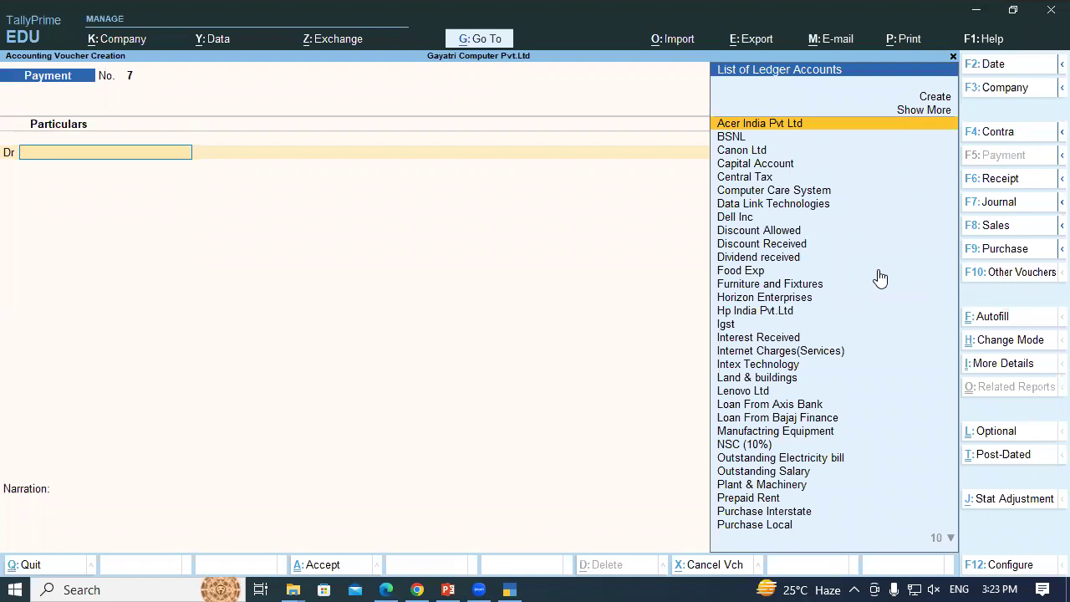
key("F11")
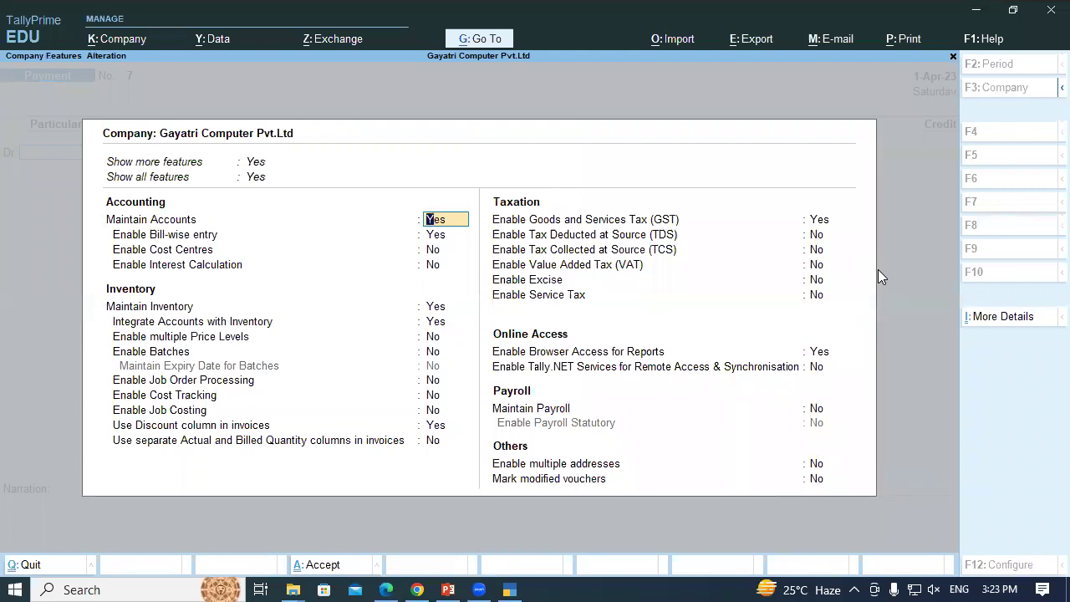
key("Return")
key("Return")
key("Return")
key("Return")
key("Return")
key("Return")
key("Return")
key("Return")
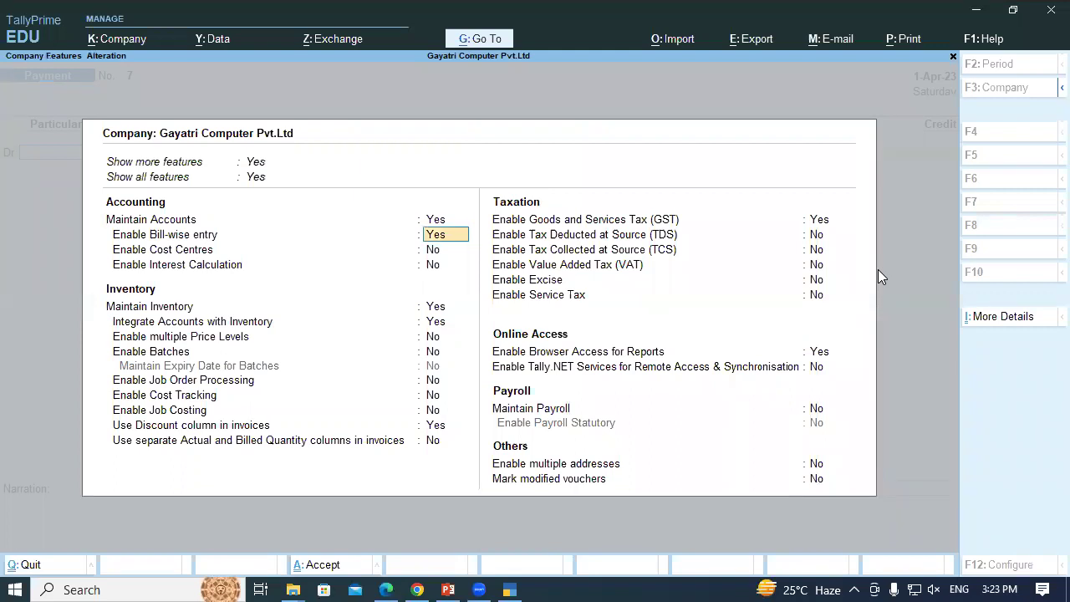
key("Return")
key("Return")
key("Return")
key("Return")
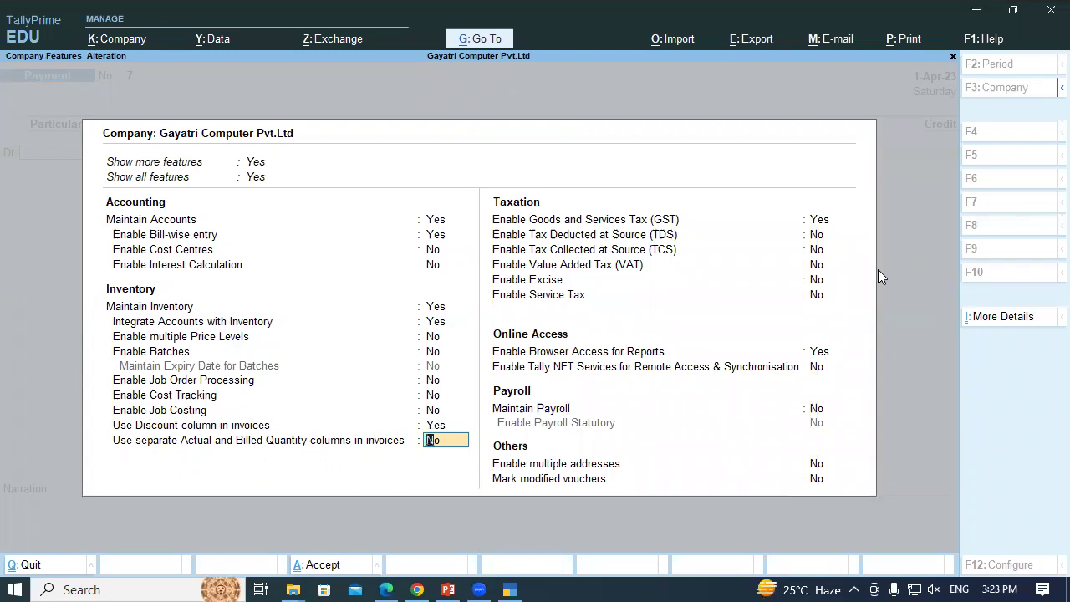
type("y")
key("Return")
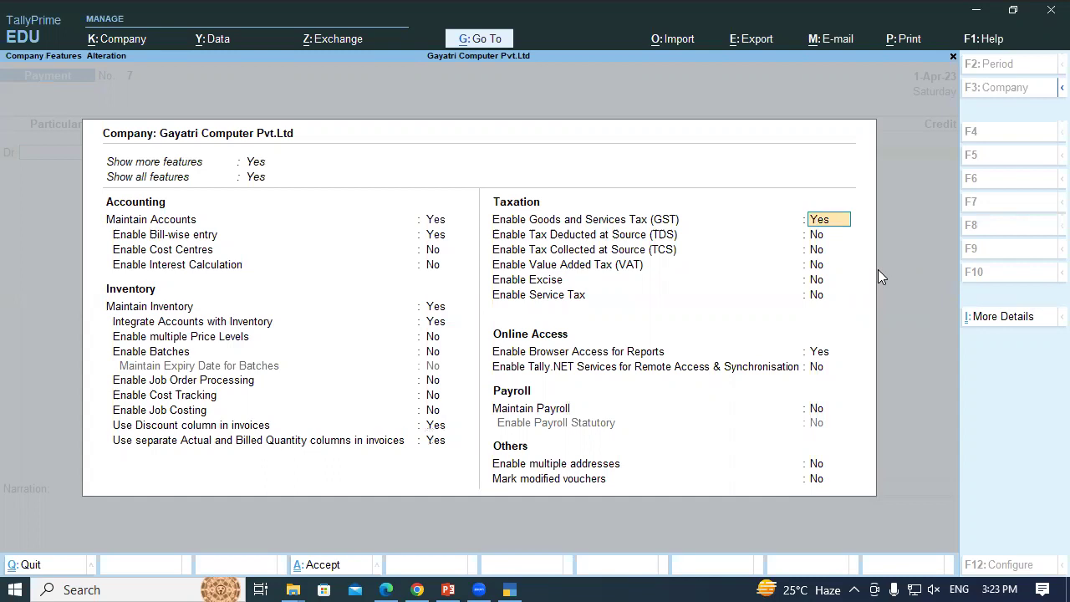
key("ctrl")
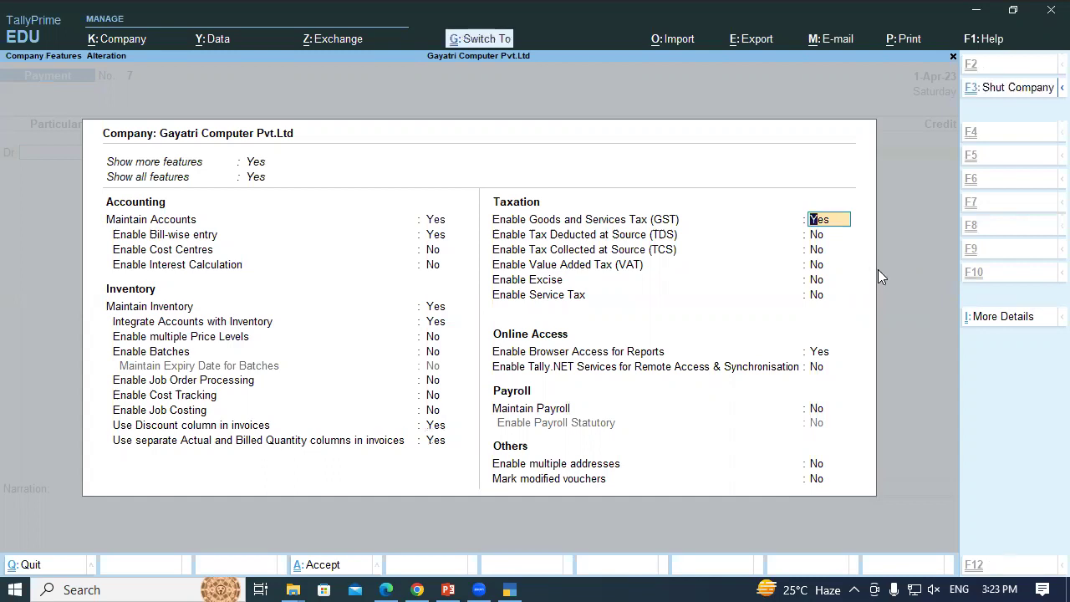
key("ctrl+a")
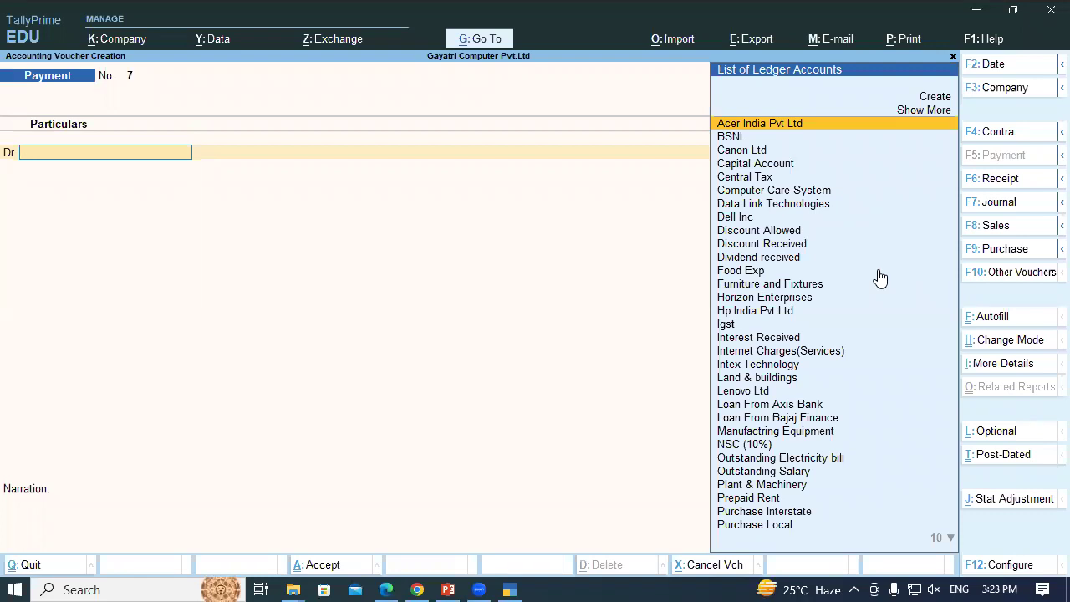
key("F9")
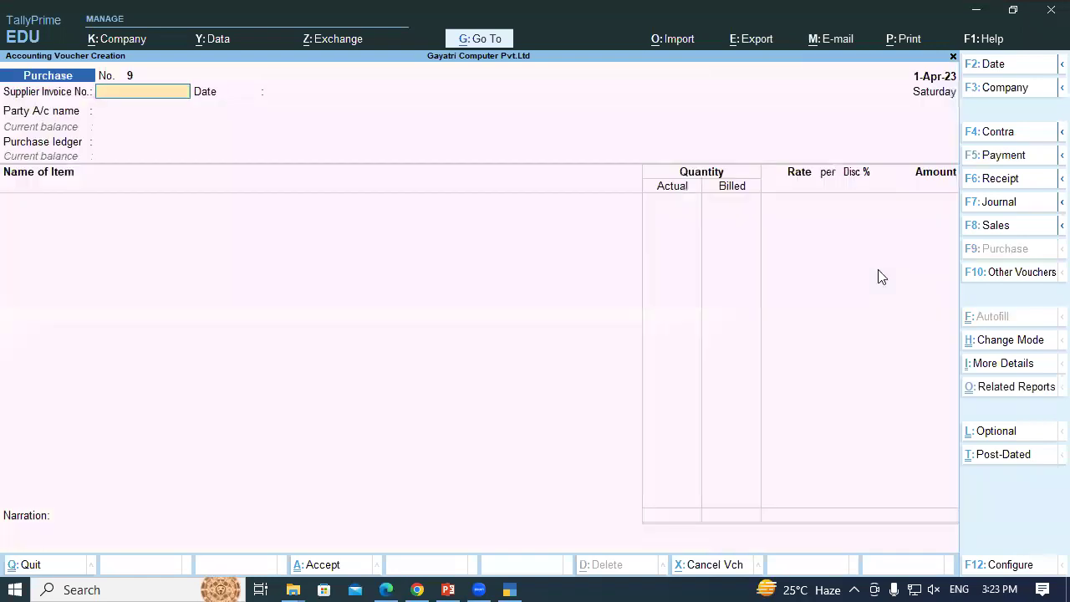
key("alt")
key("alt")
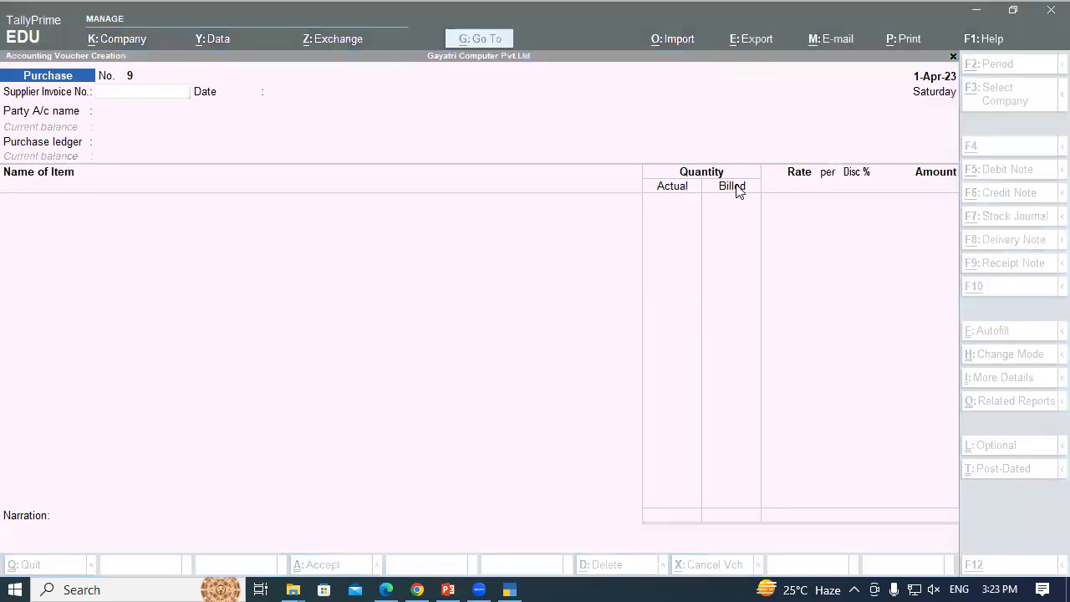
Read exercise 16's HSN code, 18% GST, supplier details, 950 price and 10 Pcs quantity
key("alt+Tab")
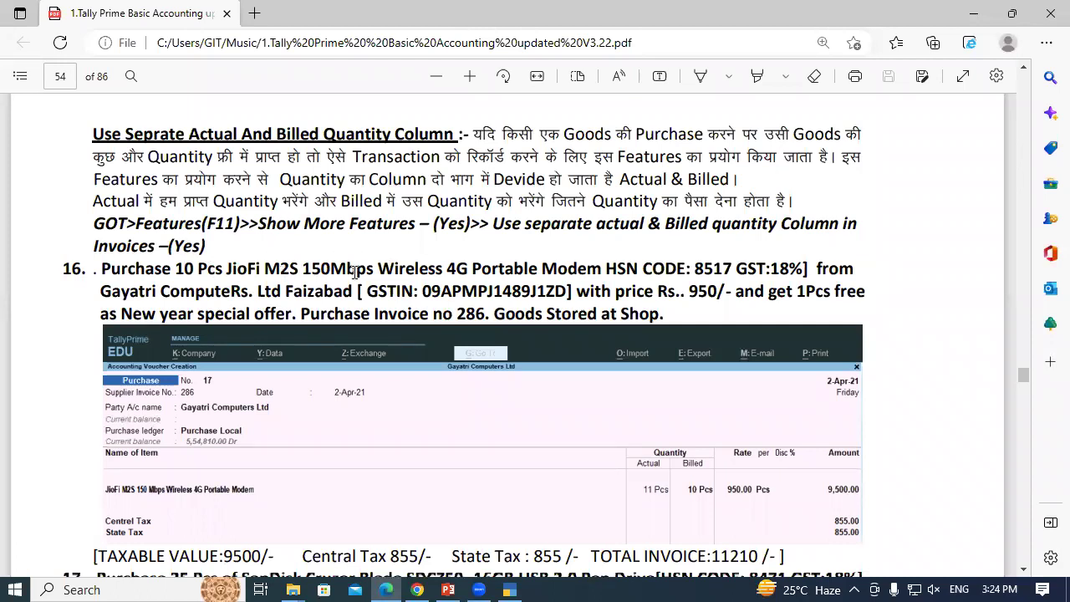
left_click_drag(588, 270, 685, 270)
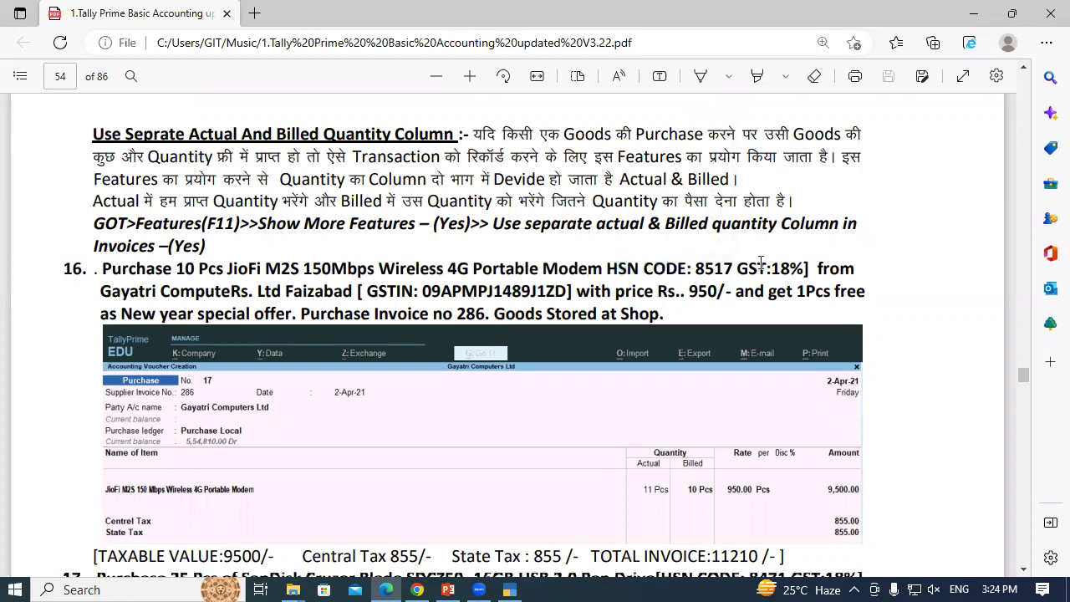
left_click_drag(771, 268, 874, 271)
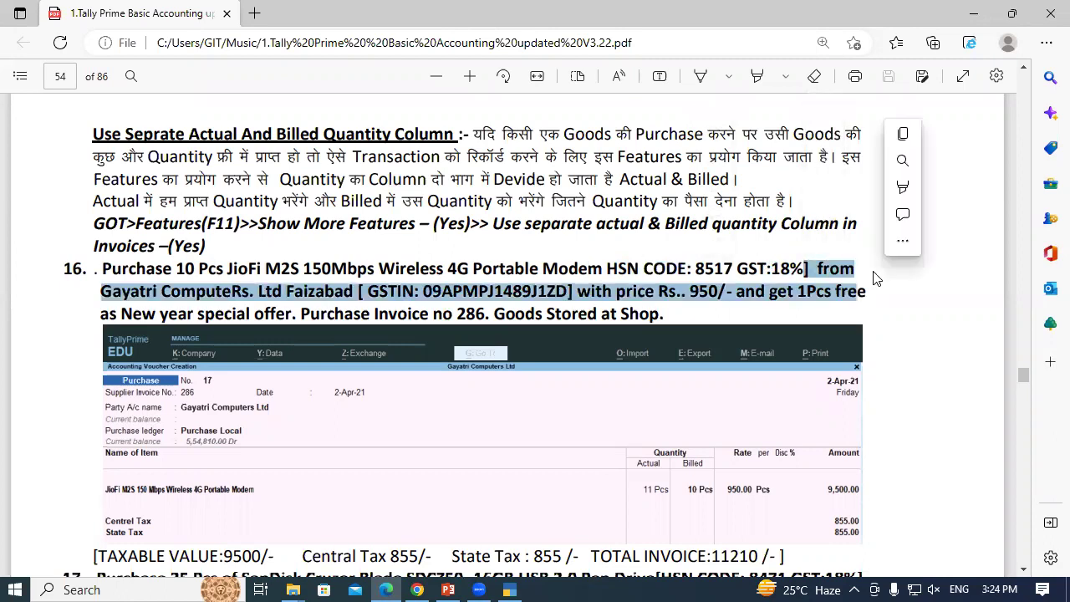
left_click(874, 273)
left_click_drag(102, 290, 555, 296)
left_click(244, 292)
left_click(352, 292)
left_click(555, 296)
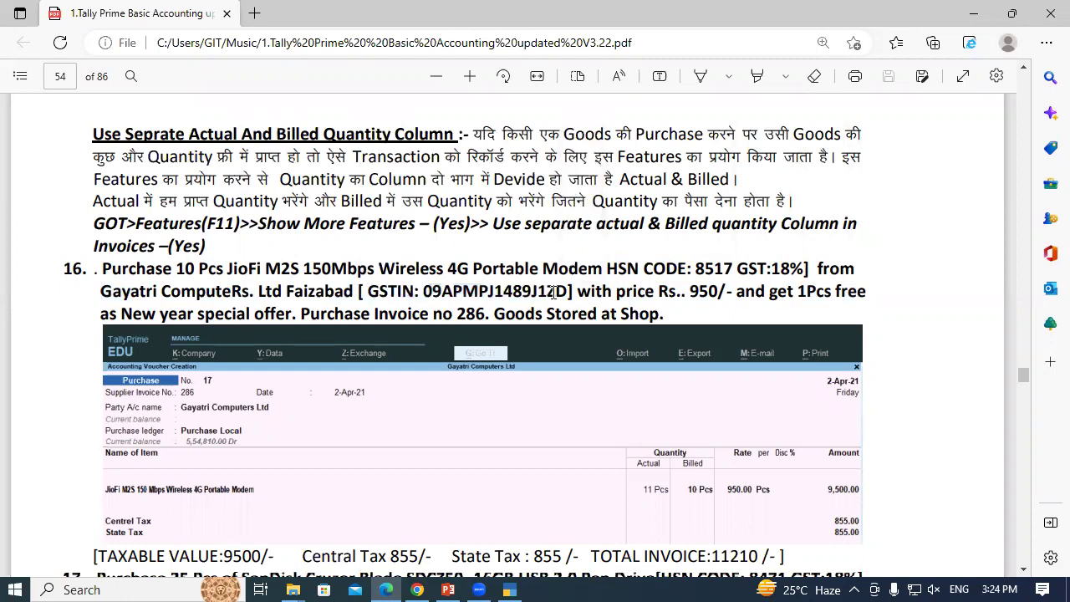
double_click(701, 293)
left_click(735, 292)
left_click_drag(177, 268, 225, 274)
left_click(400, 270)
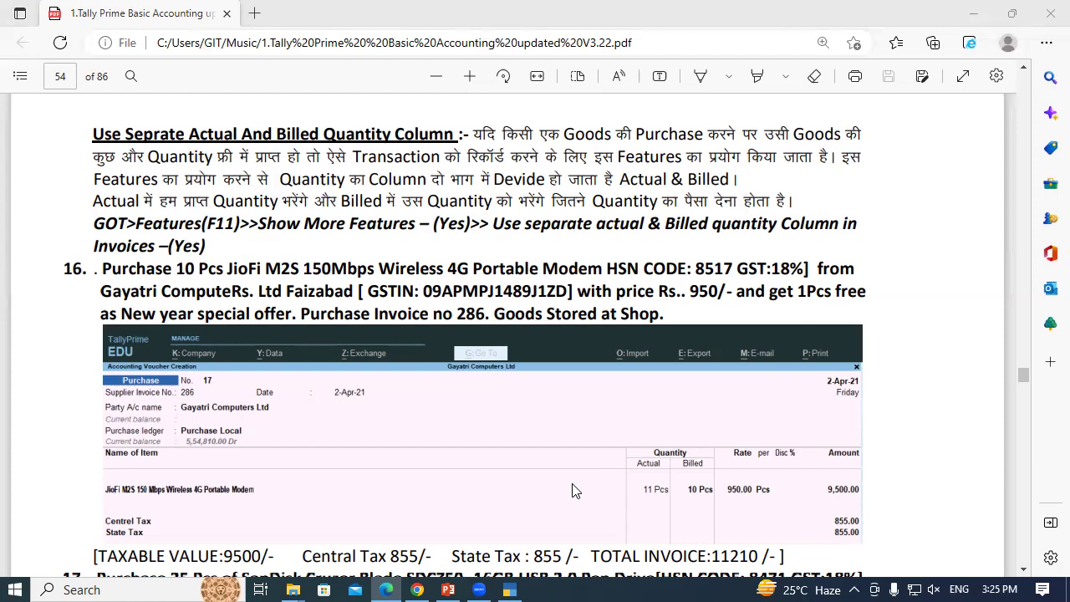
Look up the invoice number in the PDF and enter 286 as Supplier Invoice No
mouse_move(512, 585)
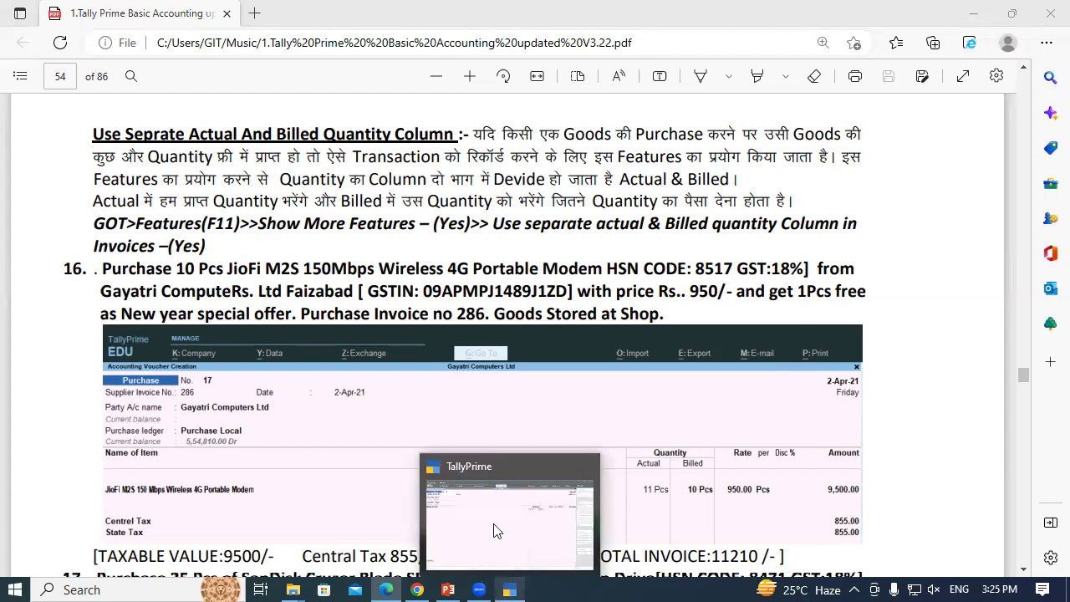
left_click(495, 526)
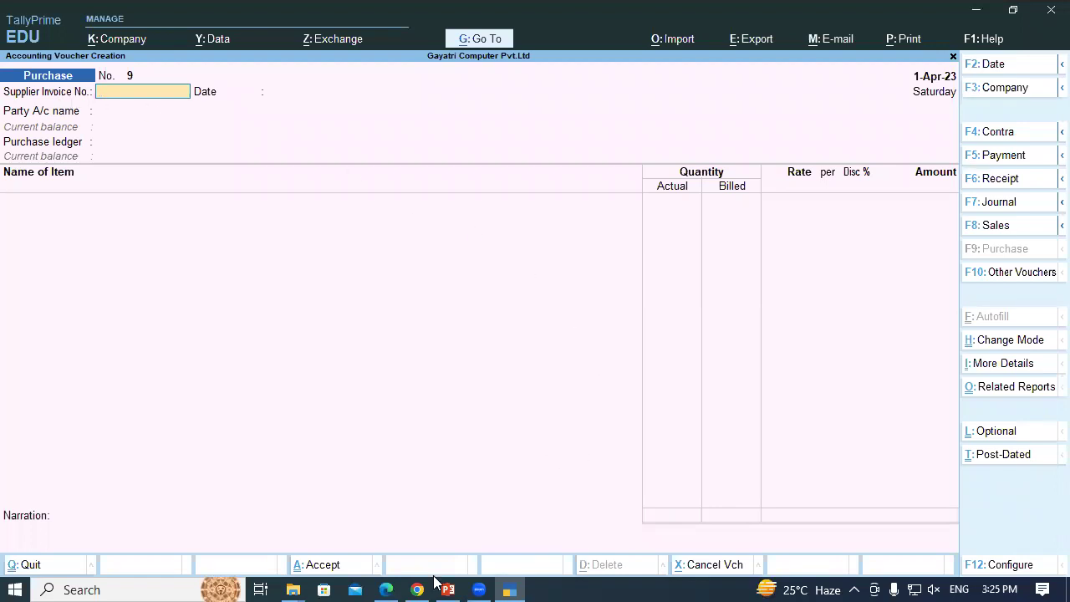
left_click(386, 589)
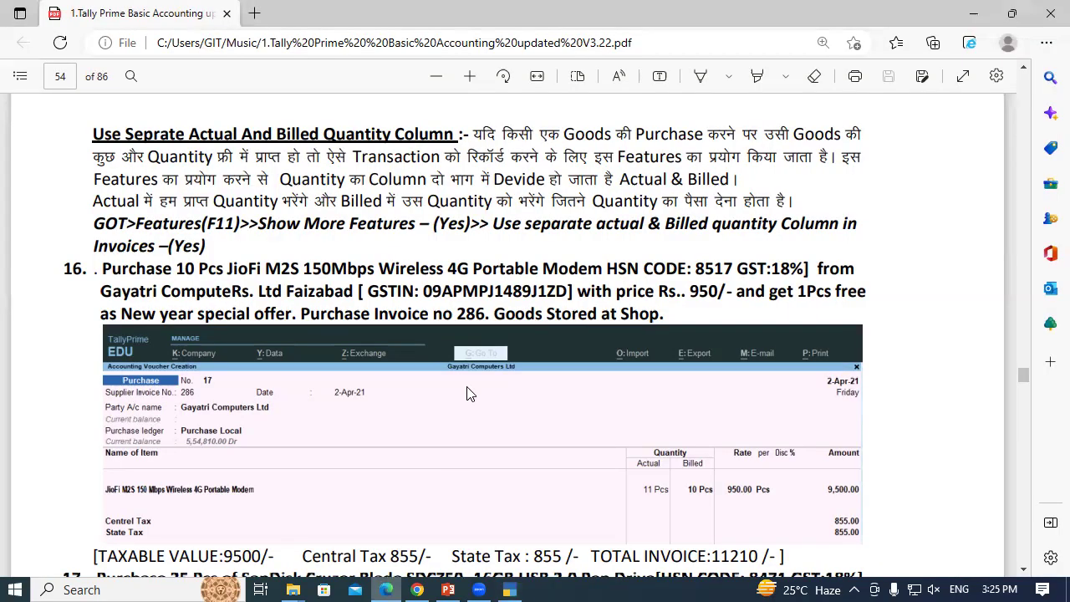
left_click_drag(457, 316, 486, 320)
left_click(486, 320)
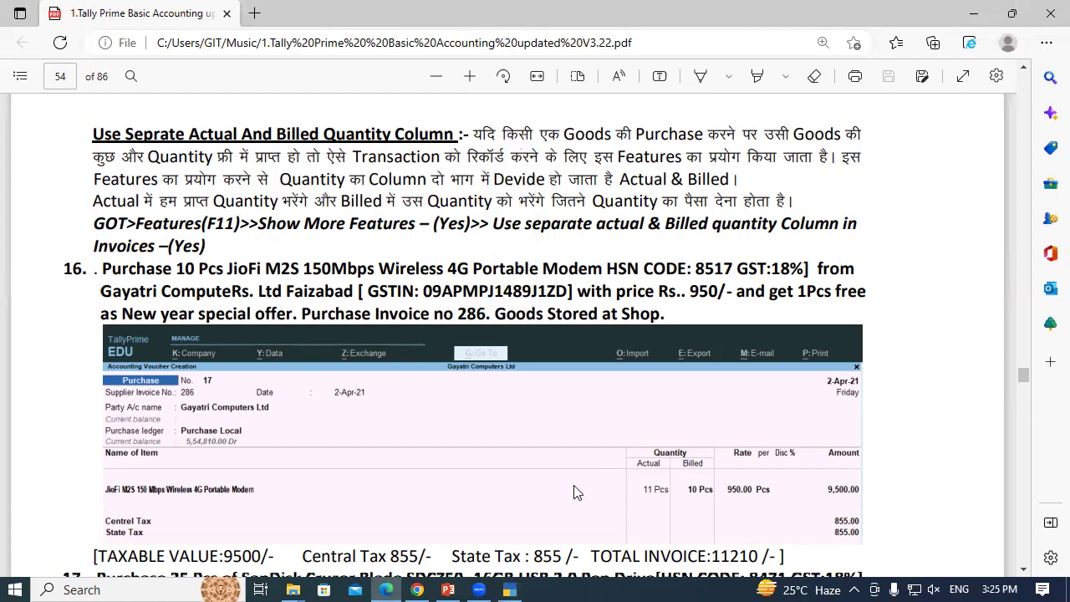
left_click(509, 589)
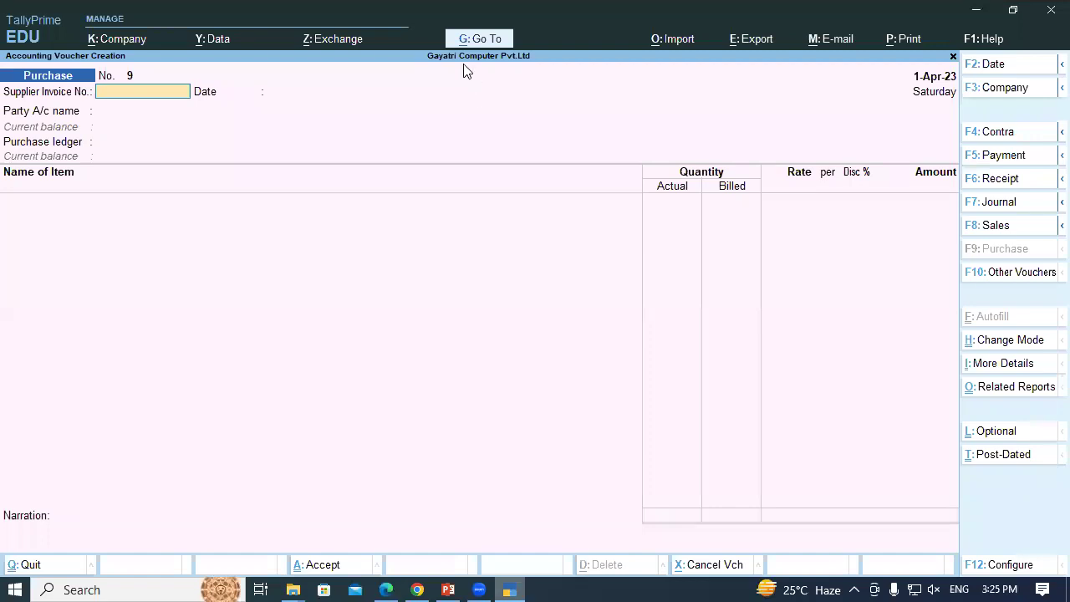
type("286")
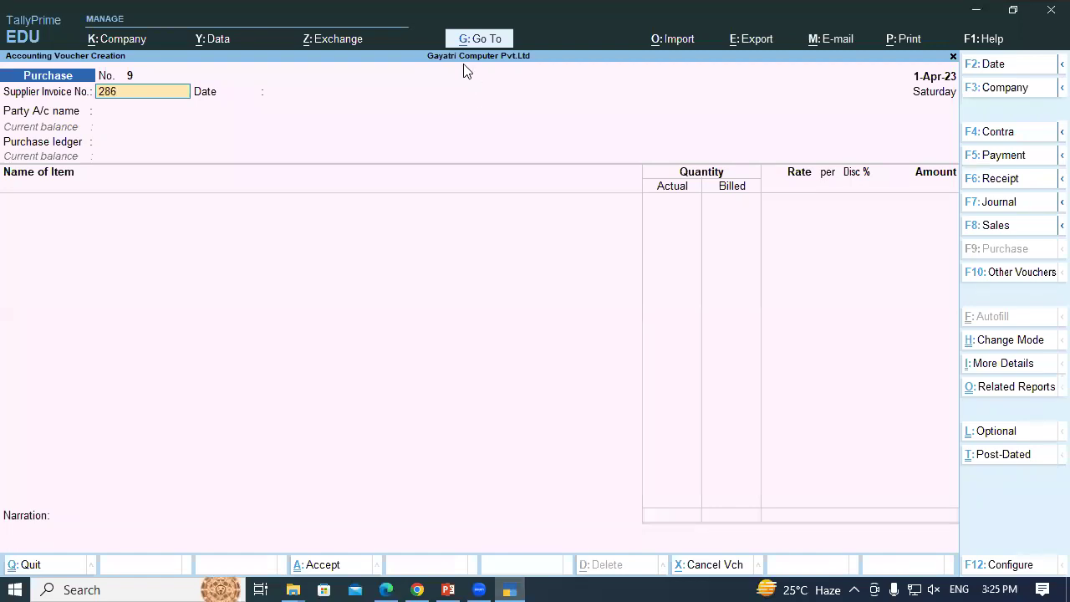
key("Return")
key("Return")
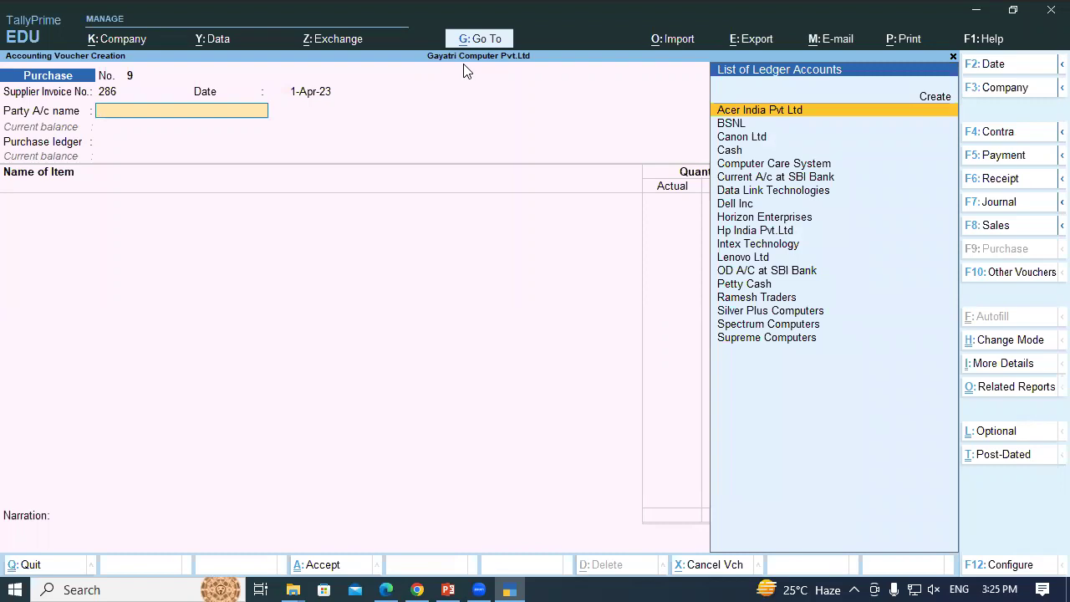
Create party ledger Gayatri Computer under Sundry Creditors
key("alt")
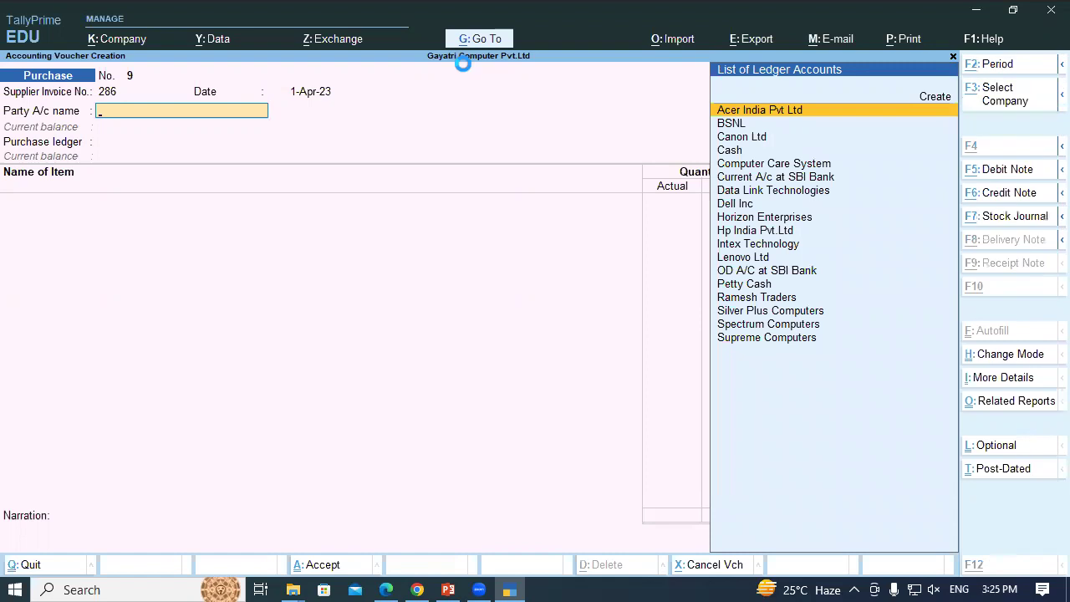
key("alt+c")
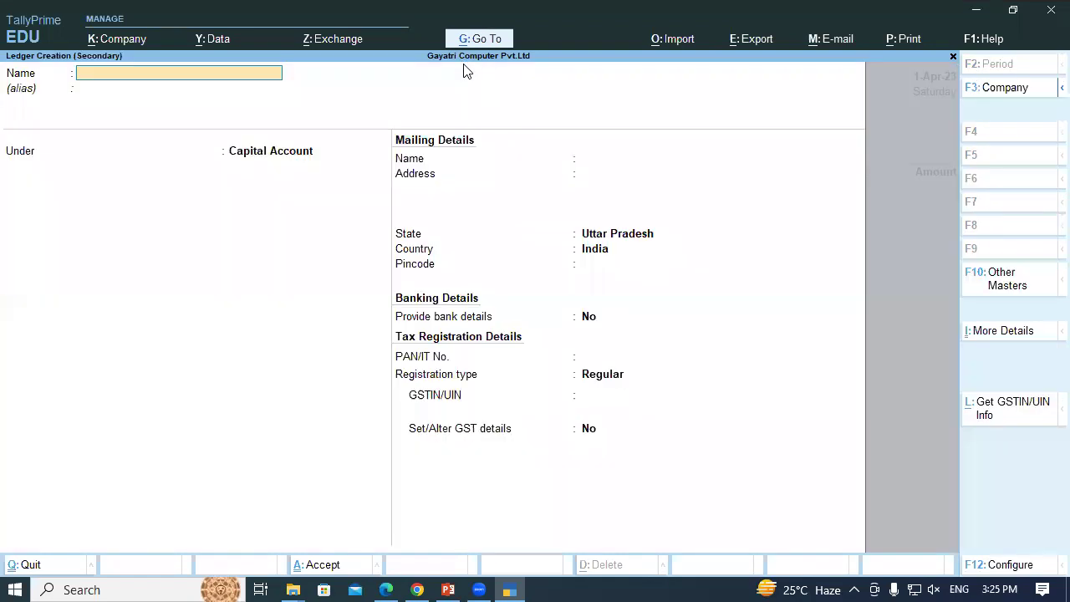
type("Gayatri Computer")
key("Return")
key("Return")
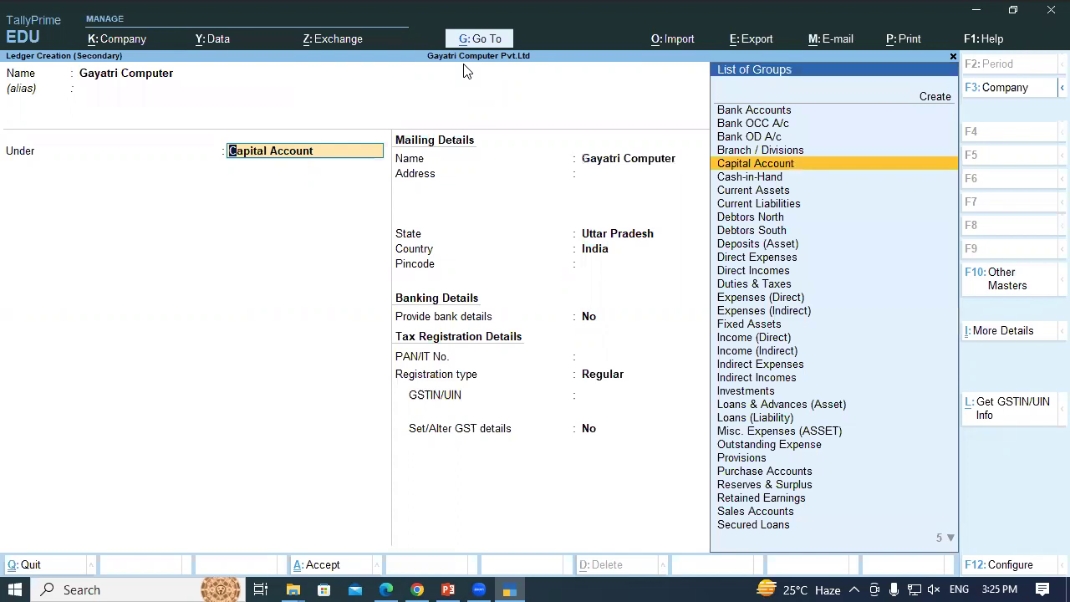
type("Sun")
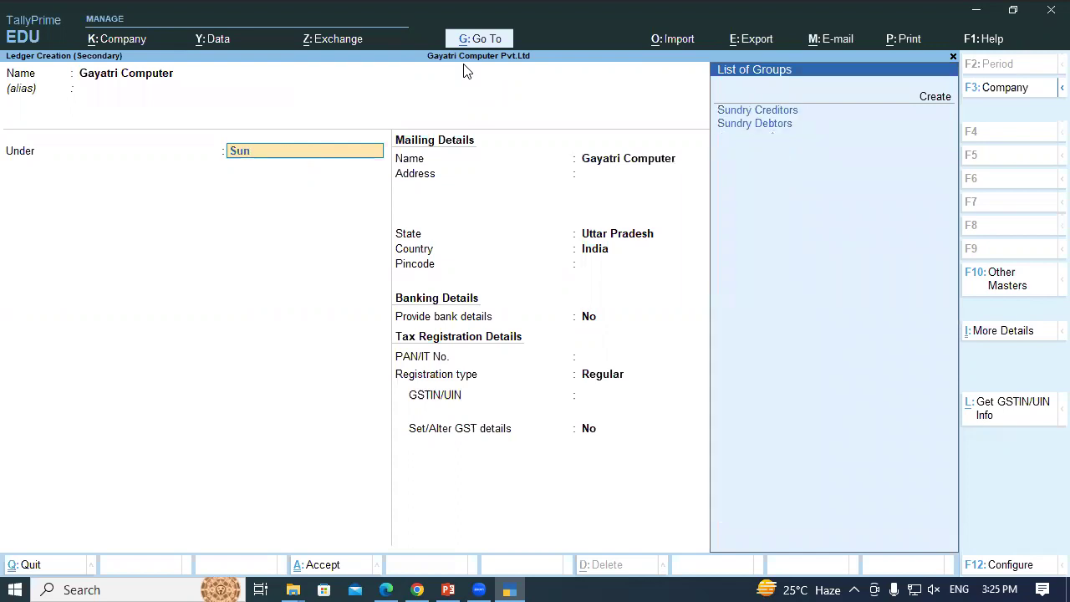
key("Return")
key("Return")
key("Return")
key("Return")
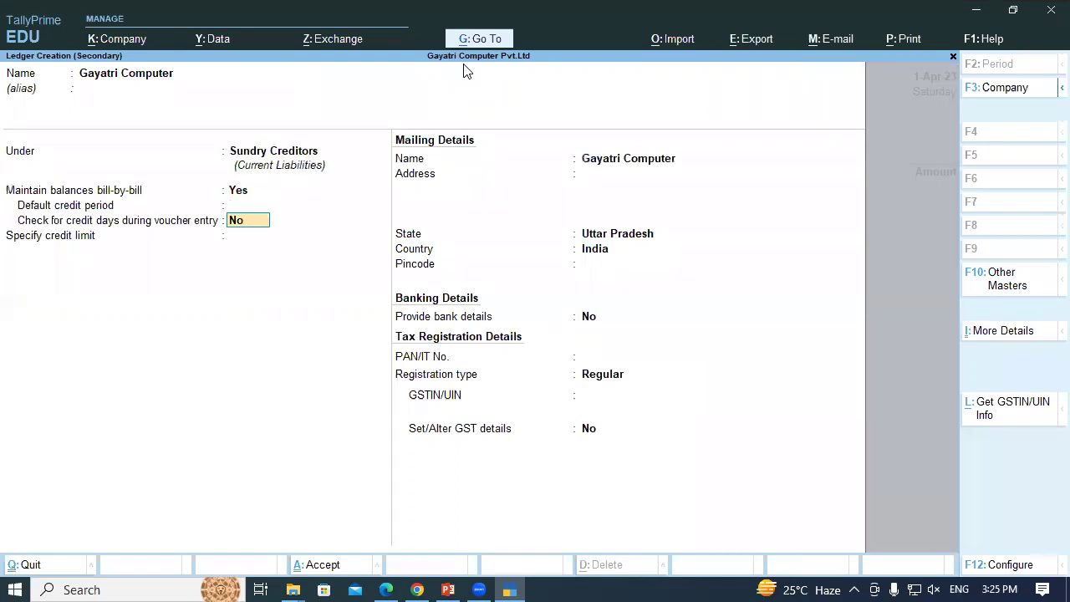
key("Return")
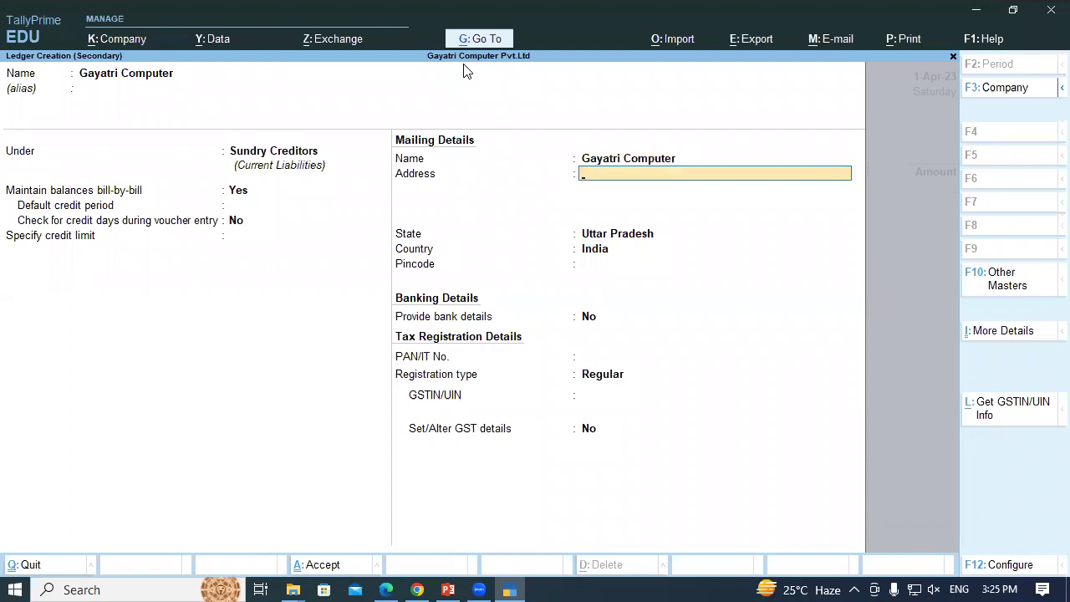
key("Return")
key("Return")
key("Return")
key("Return")
key("Return")
key("Return")
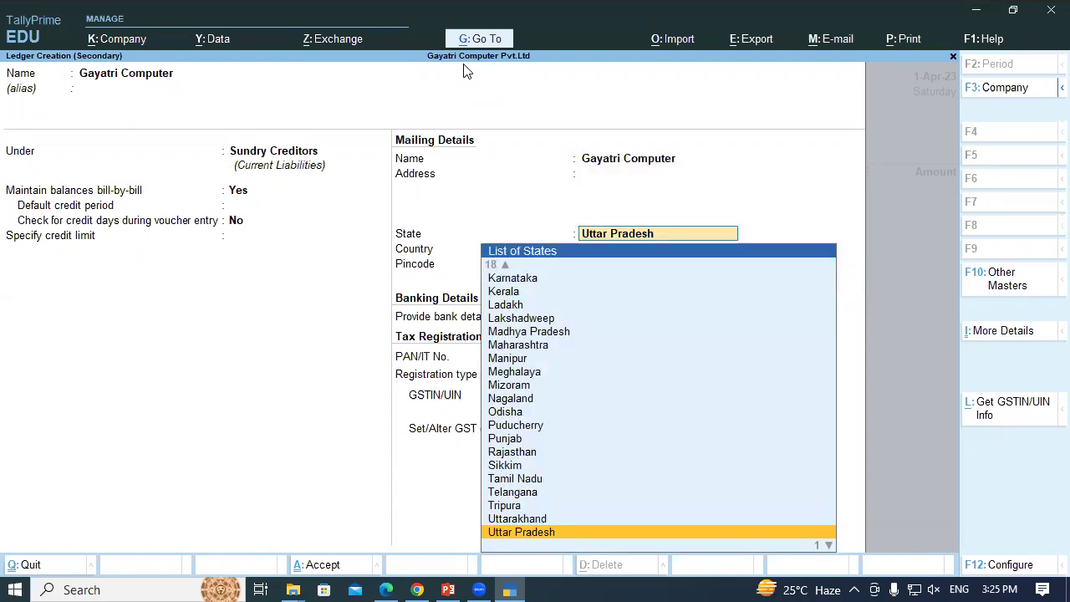
Paste the supplier's GSTIN from the PDF into the ledger and save it
type("09BBBBB")
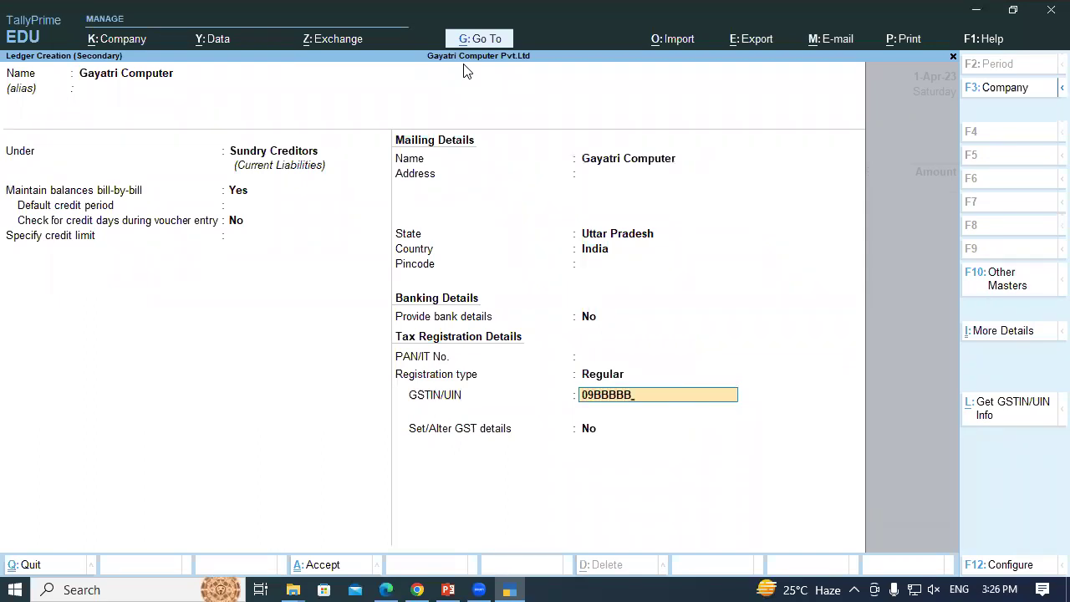
key("alt+Tab")
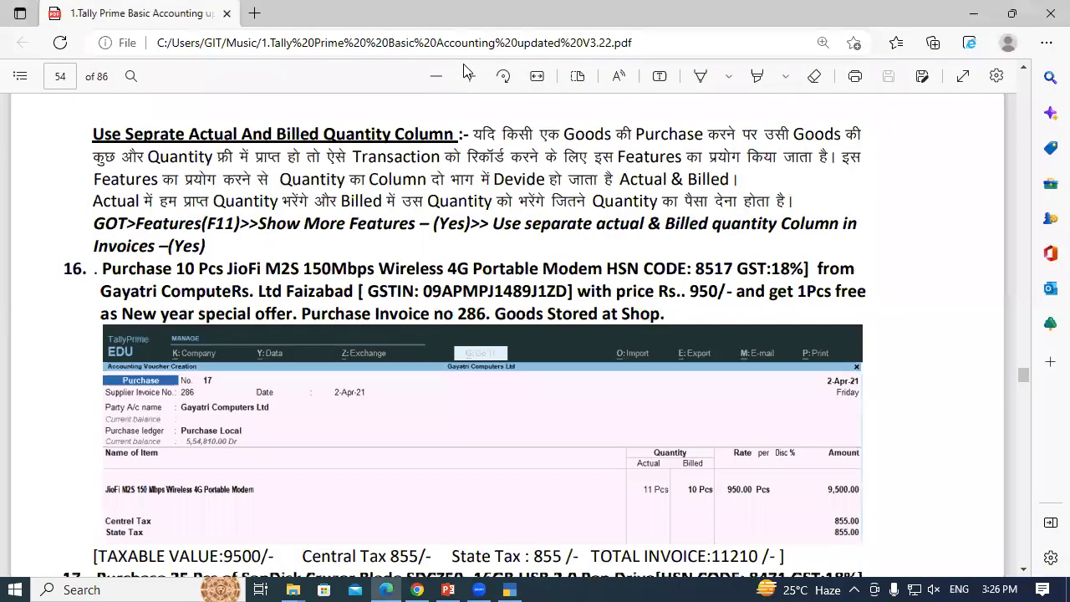
left_click_drag(424, 291, 569, 291)
key("ctrl+c")
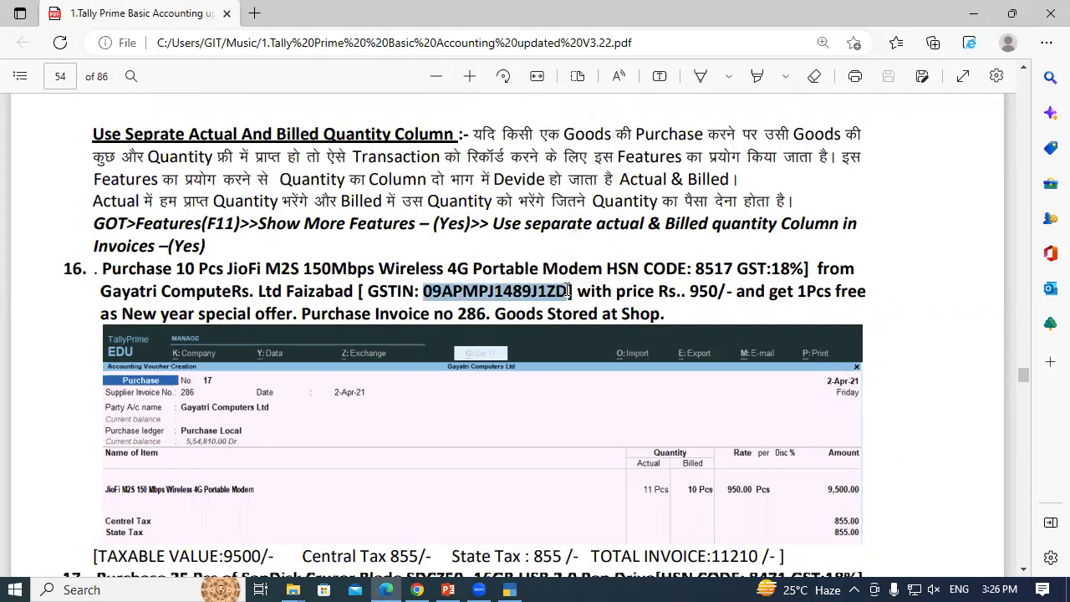
key("alt+Tab")
key("BackSpace")
key("BackSpace")
key("BackSpace")
key("BackSpace")
key("BackSpace")
key("BackSpace")
key("BackSpace")
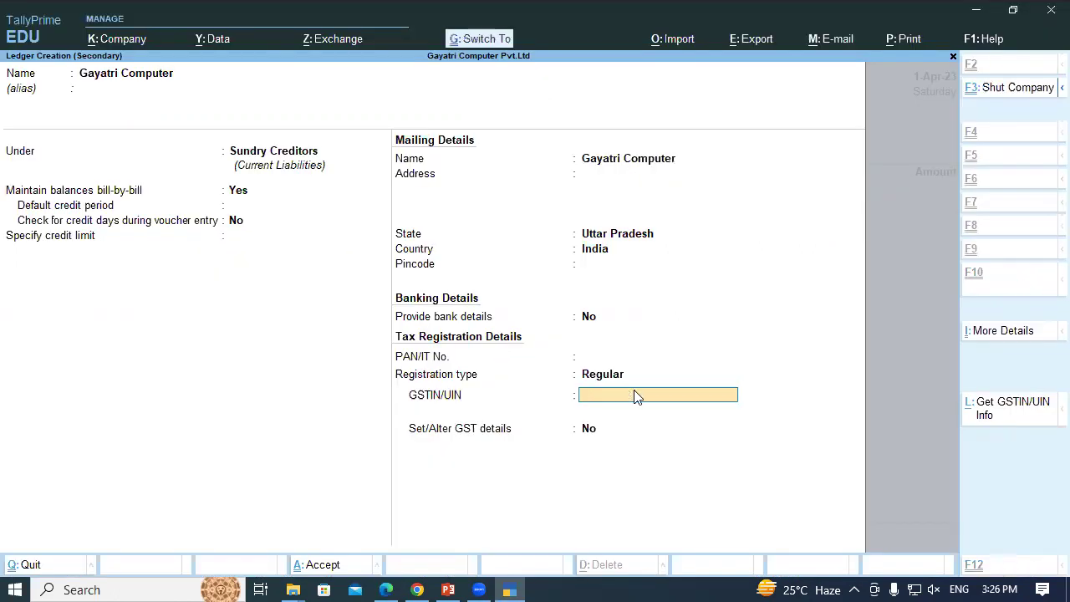
key("ctrl+v")
key("Return")
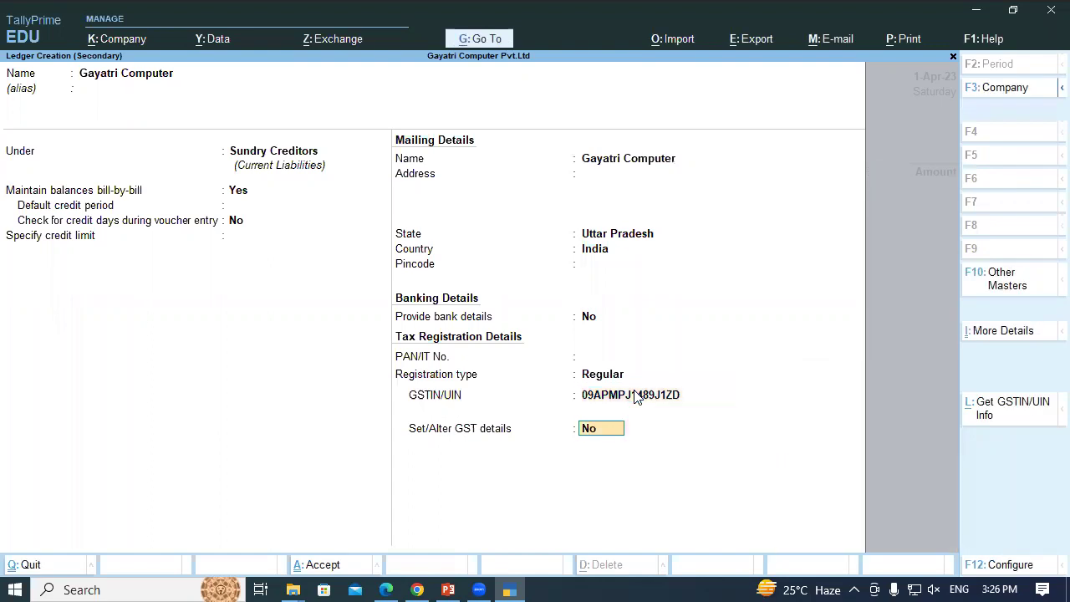
key("Return")
key("Return")
key("Return")
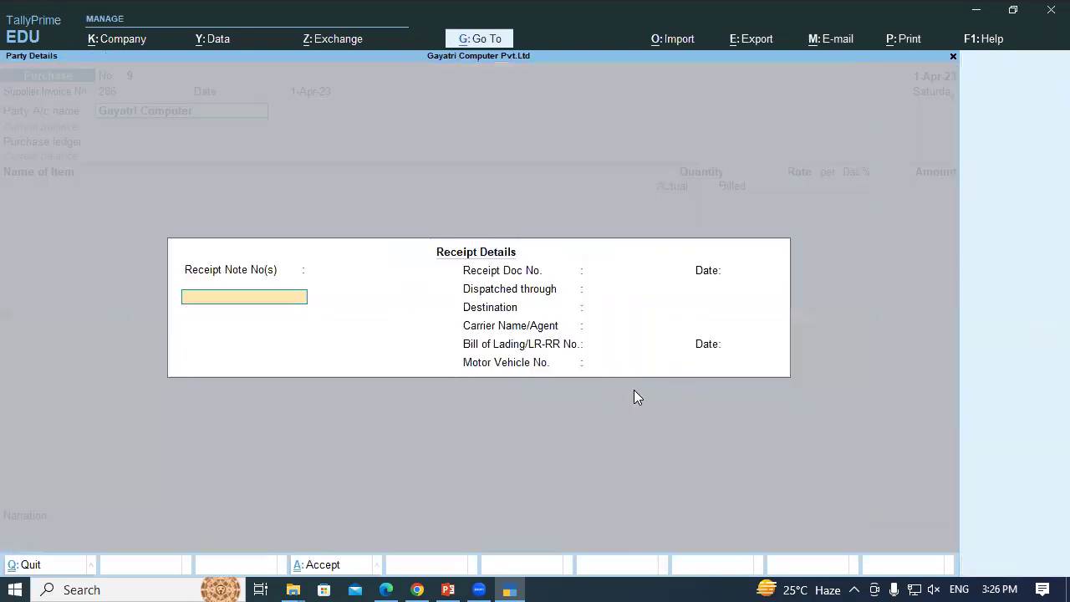
Skip the receipt details and select Purchase Local as the purchase ledger
key("Return")
key("Return")
key("Return")
key("Return")
key("Return")
key("Return")
key("Return")
key("Return")
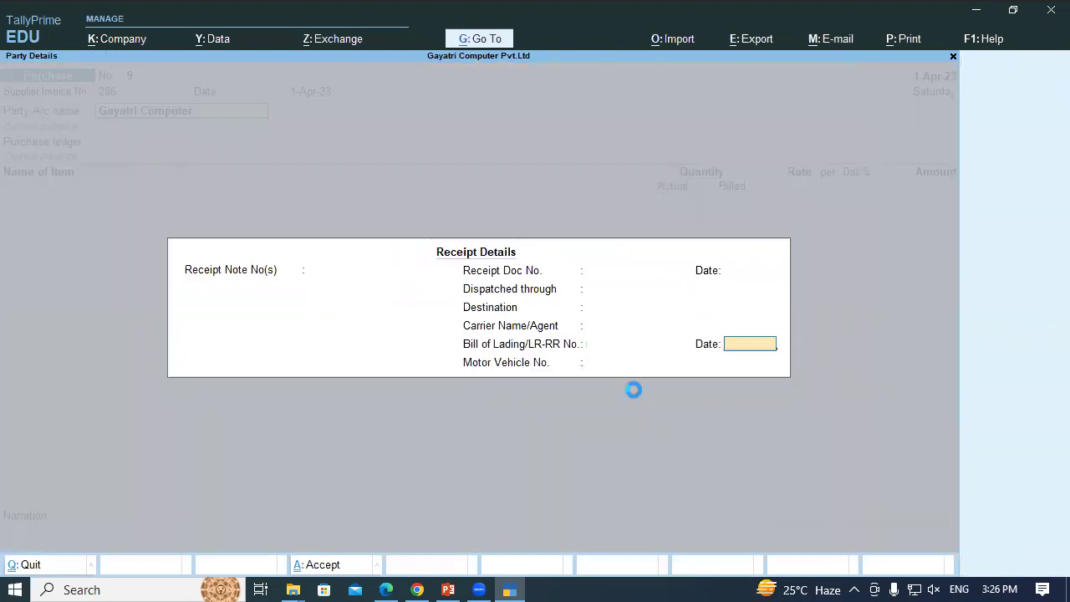
key("Return")
key("Return")
key("Return")
key("Return")
key("Return")
key("Return")
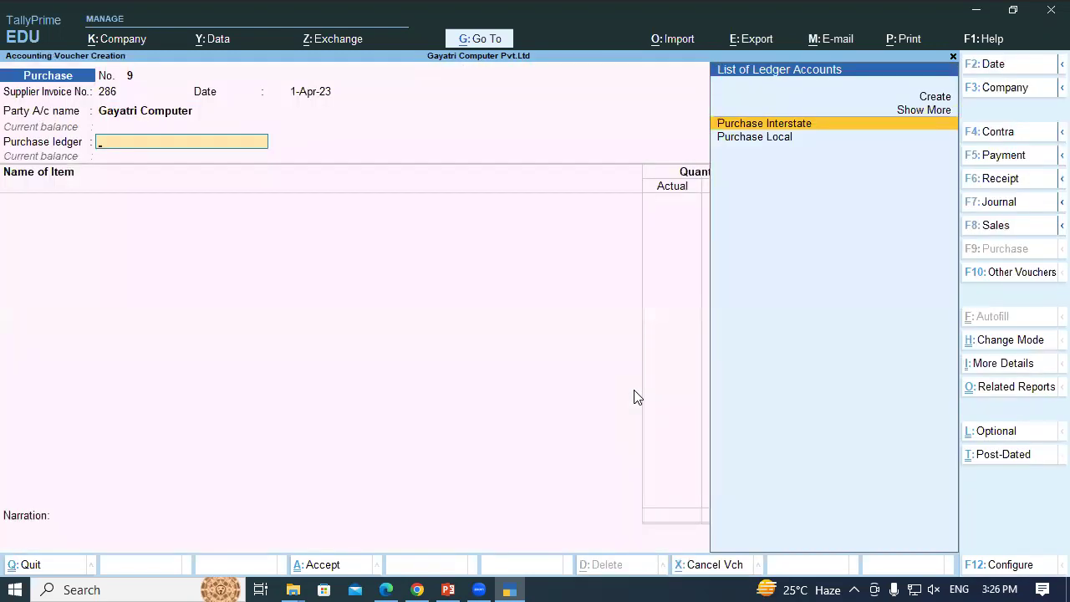
key("Down")
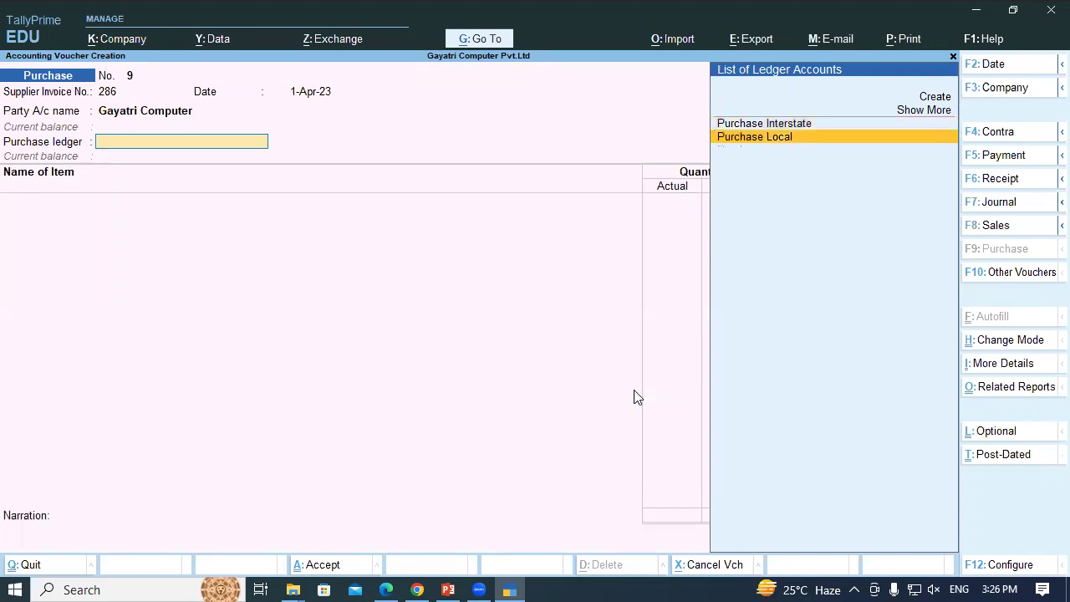
key("Return")
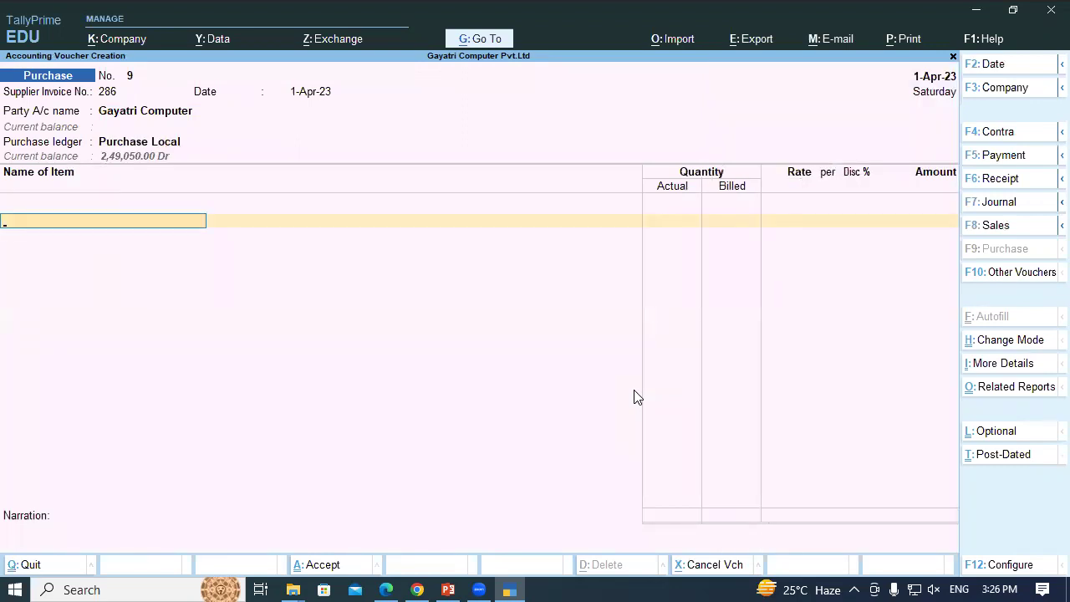
Copy the JioFi modem name from the PDF and start a new stock item
key("alt+Tab")
left_click(249, 268)
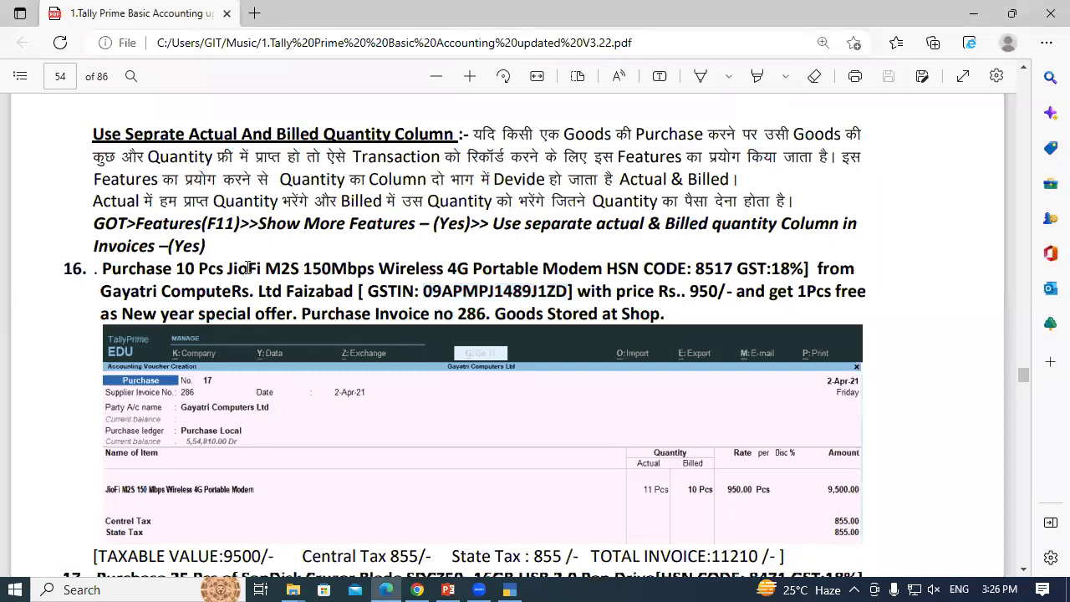
left_click_drag(227, 268, 600, 273)
key("ctrl+c")
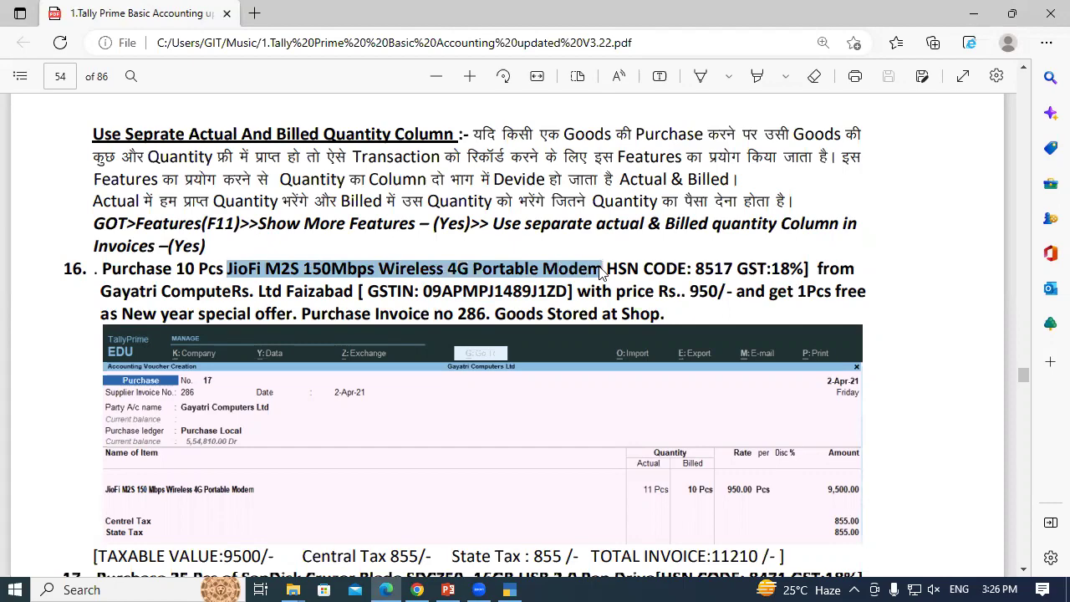
key("alt+Tab")
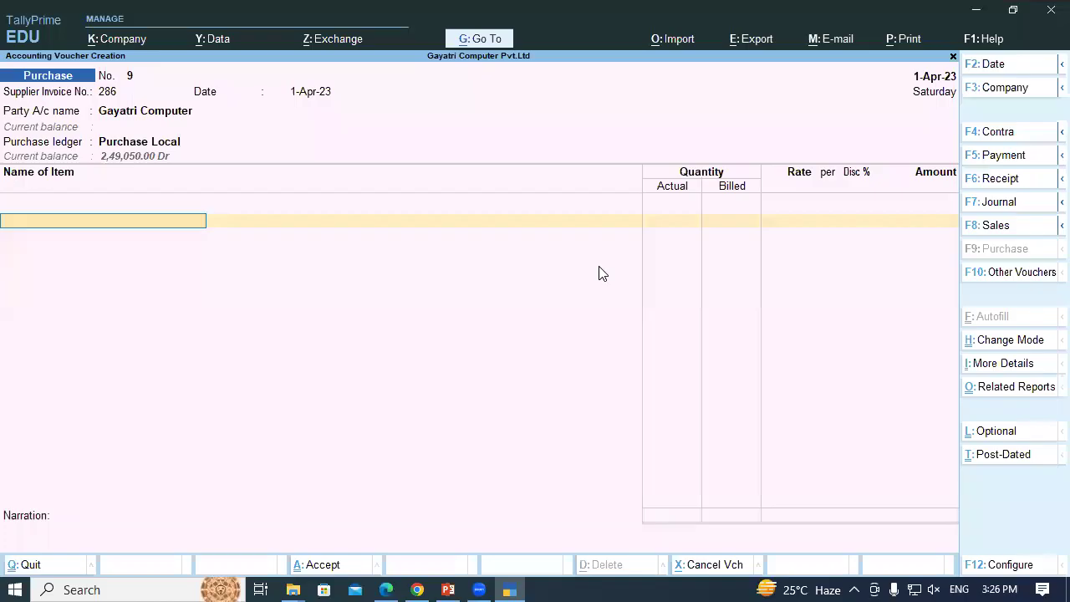
key("alt+c")
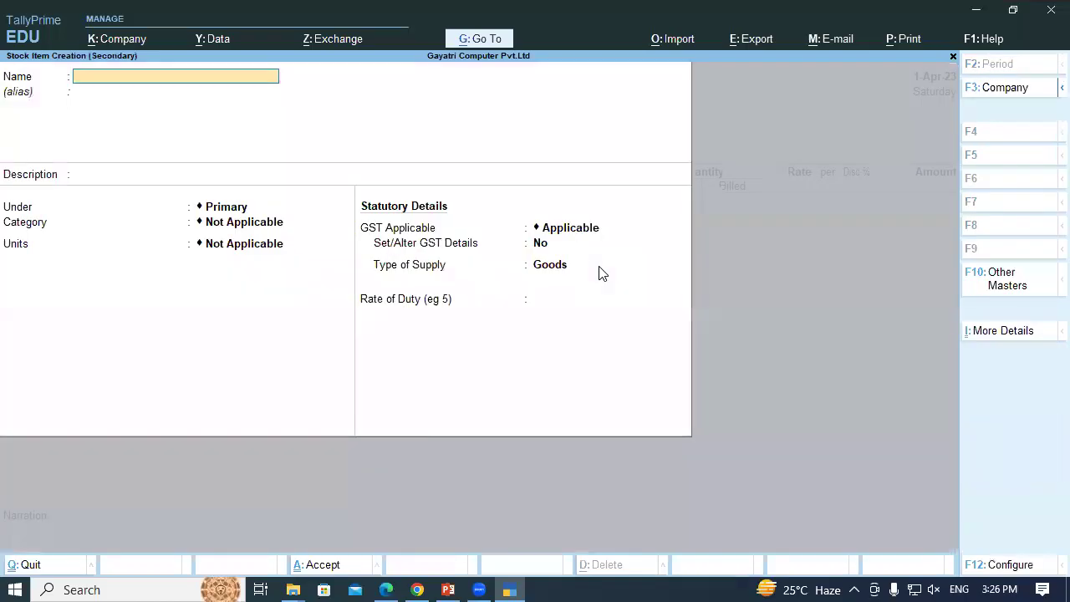
Paste 'JioFi M2S 150Mbps Wireless 4G Portable Modem' as the item name
key("ctrl")
key("ctrl+v")
key("Return")
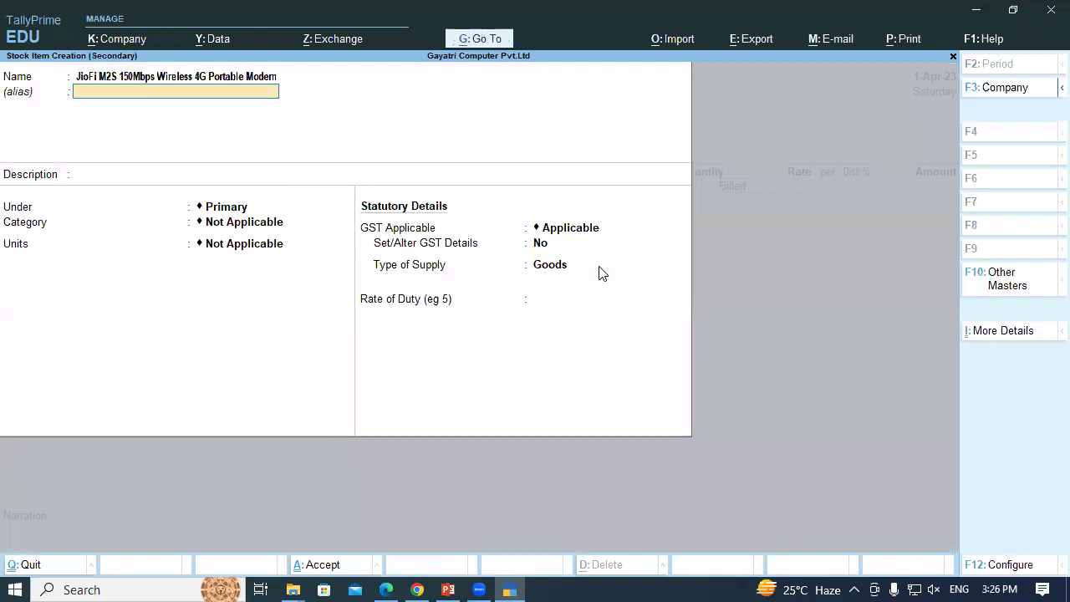
key("Return")
key("Return")
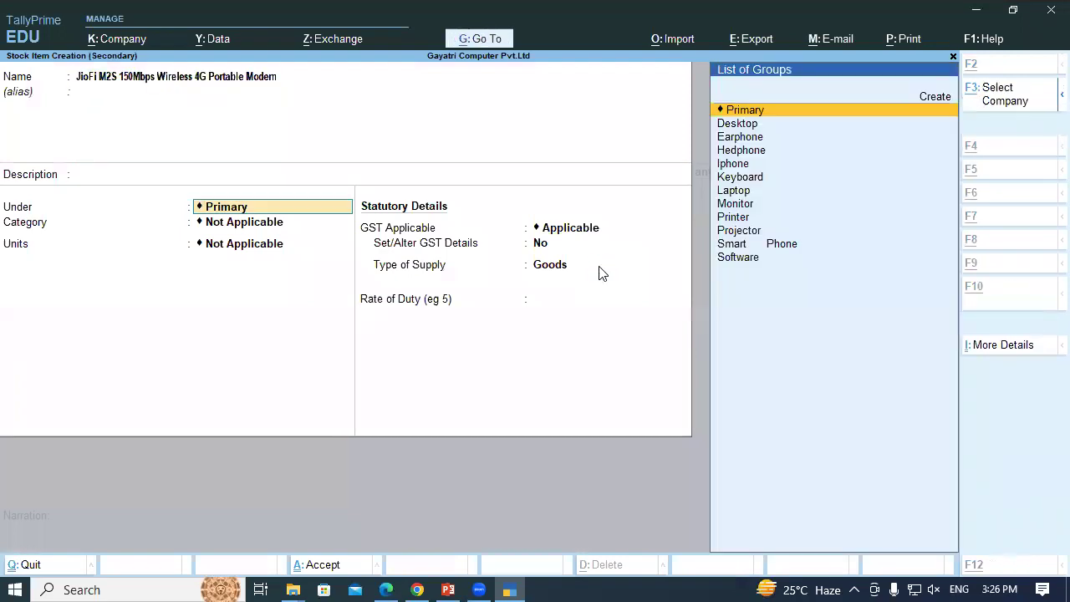
Create a new stock group Modem under Primary for the item
key("alt+c")
type("Modem")
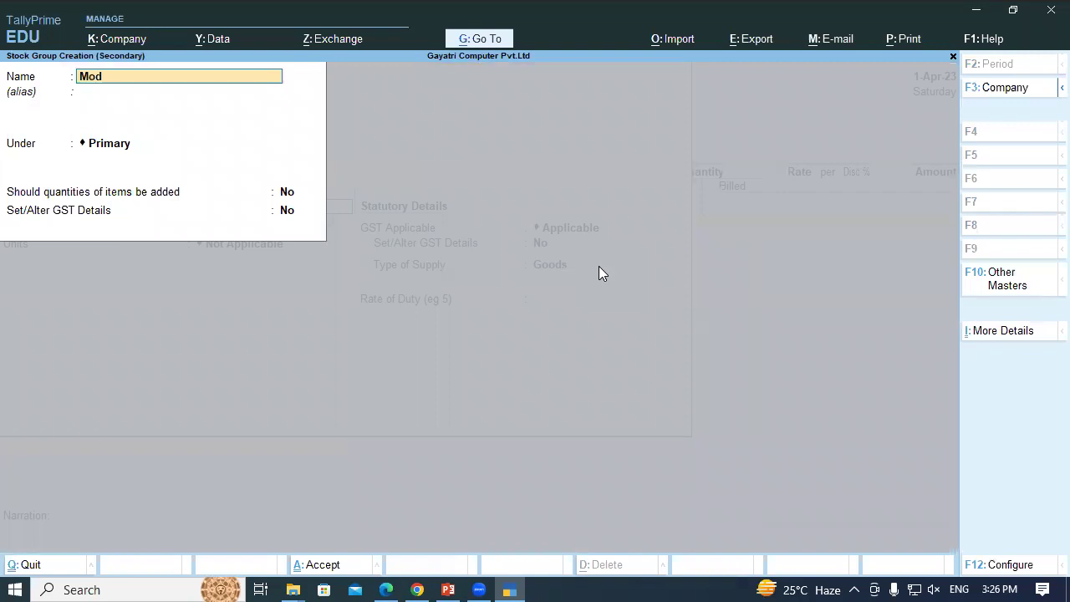
key("Return")
key("Return")
key("Return")
key("Return")
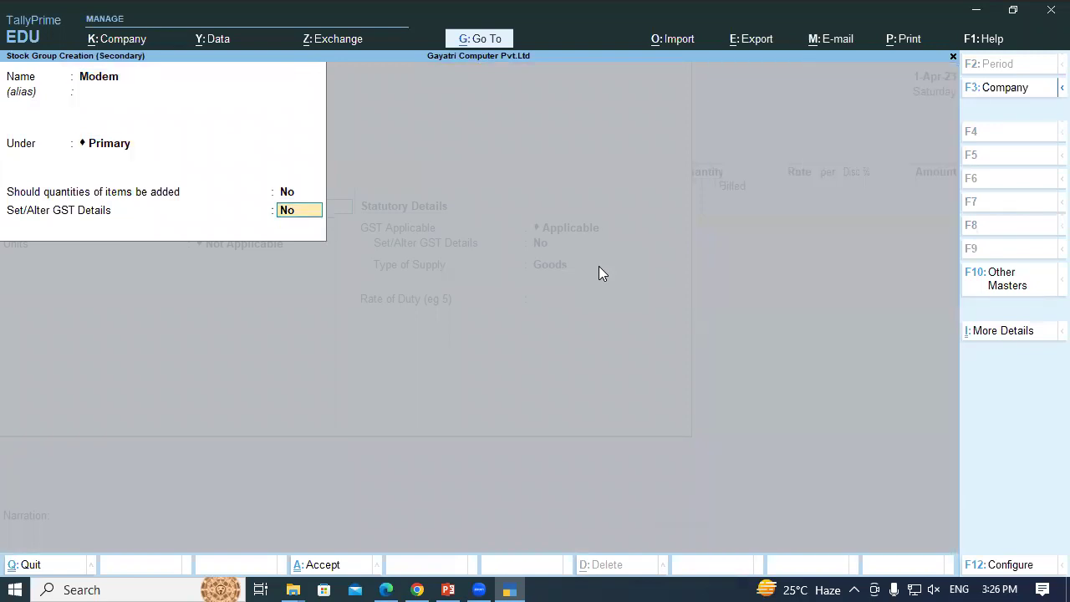
type("y")
key("Return")
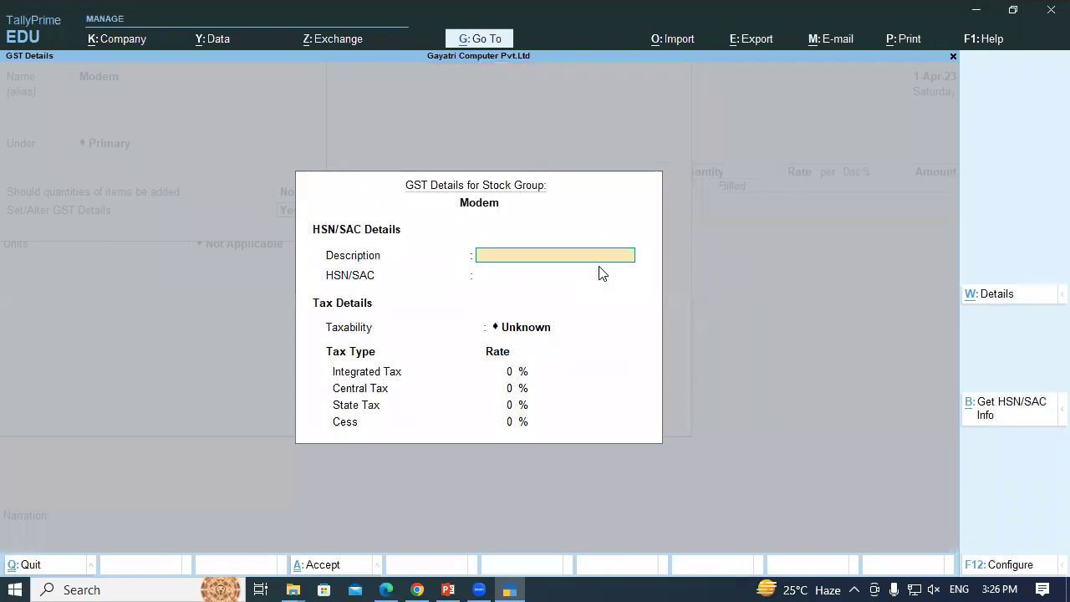
type("Modem")
key("Return")
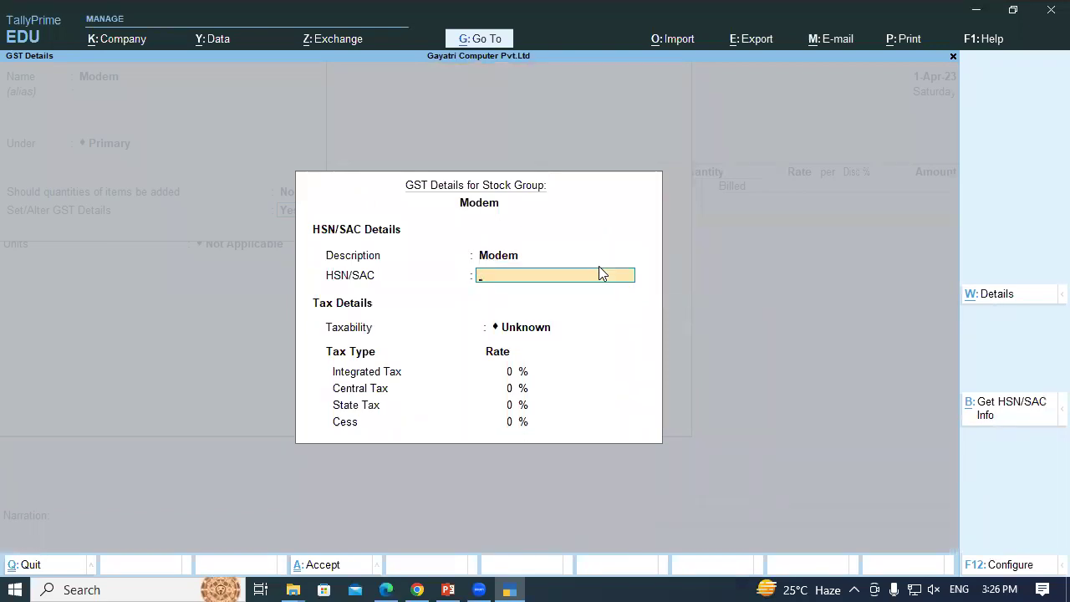
Give the Modem group HSN 8517, Taxable at 18% GST, and set the unit to Pcs
key("alt+Tab")
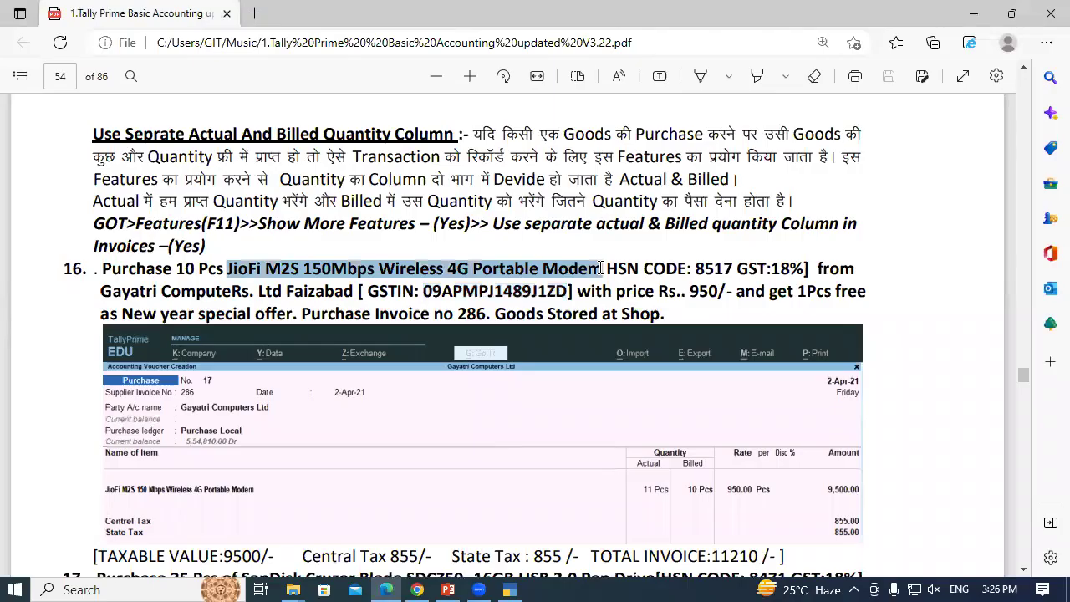
key("alt+Tab")
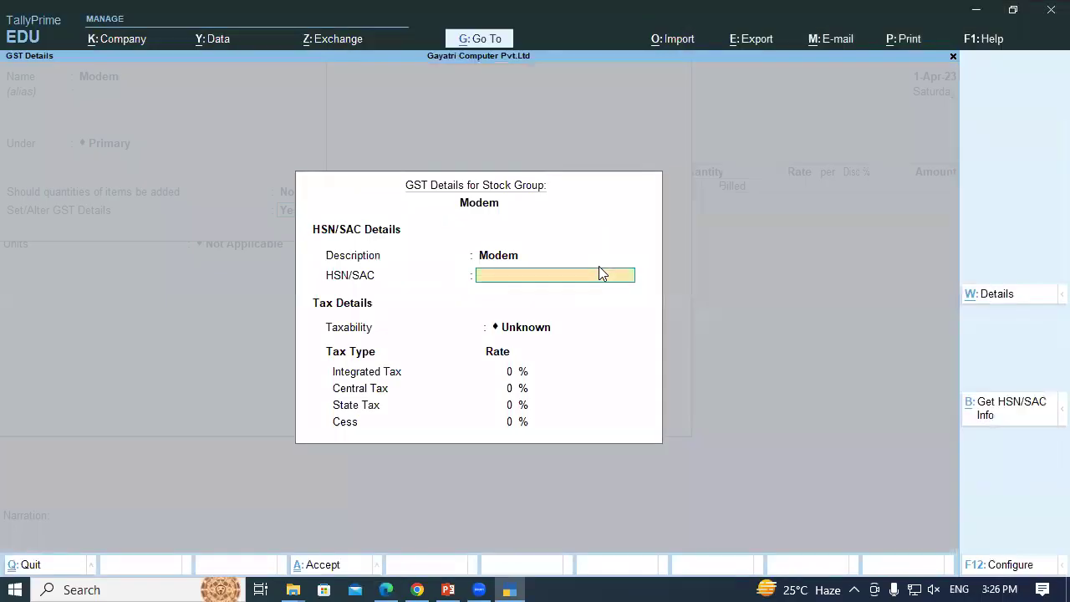
type("8517")
key("Return")
type("T")
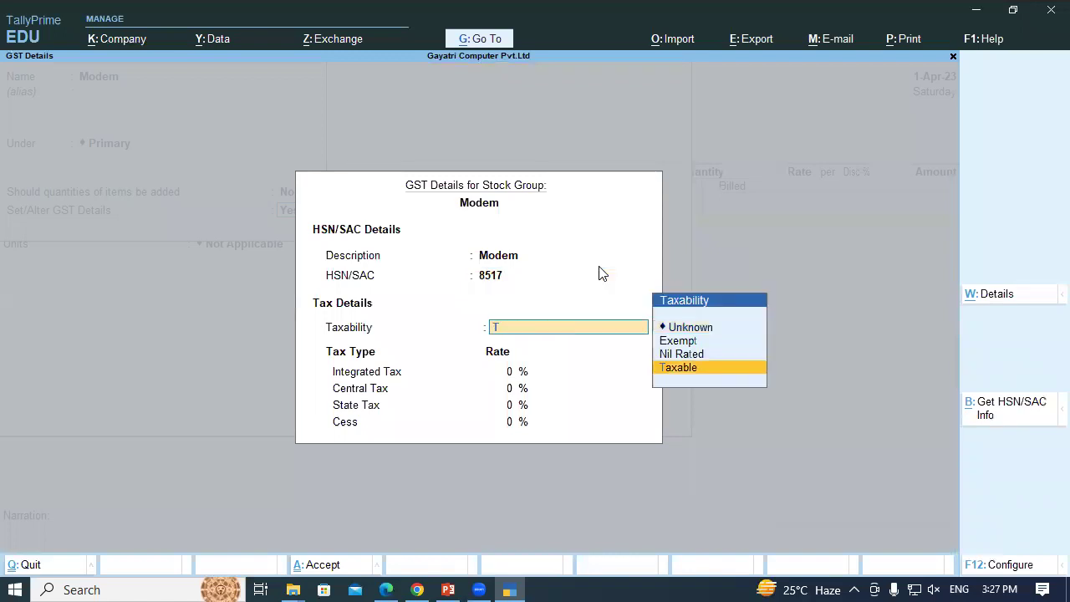
key("Return")
type("18")
key("Return")
key("Return")
key("Return")
key("Return")
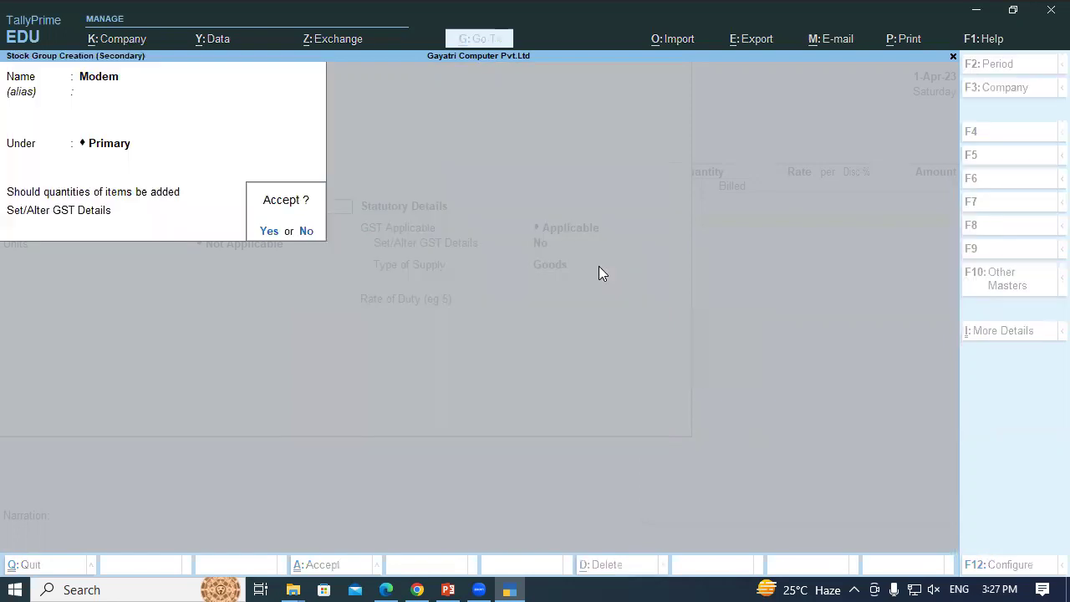
key("Return")
key("Return")
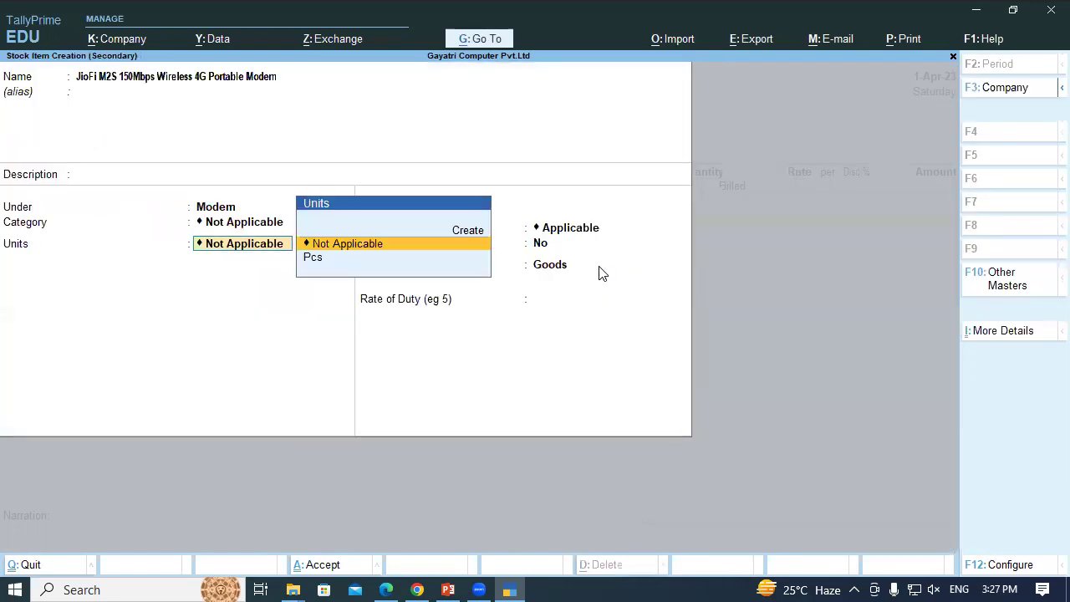
key("Down")
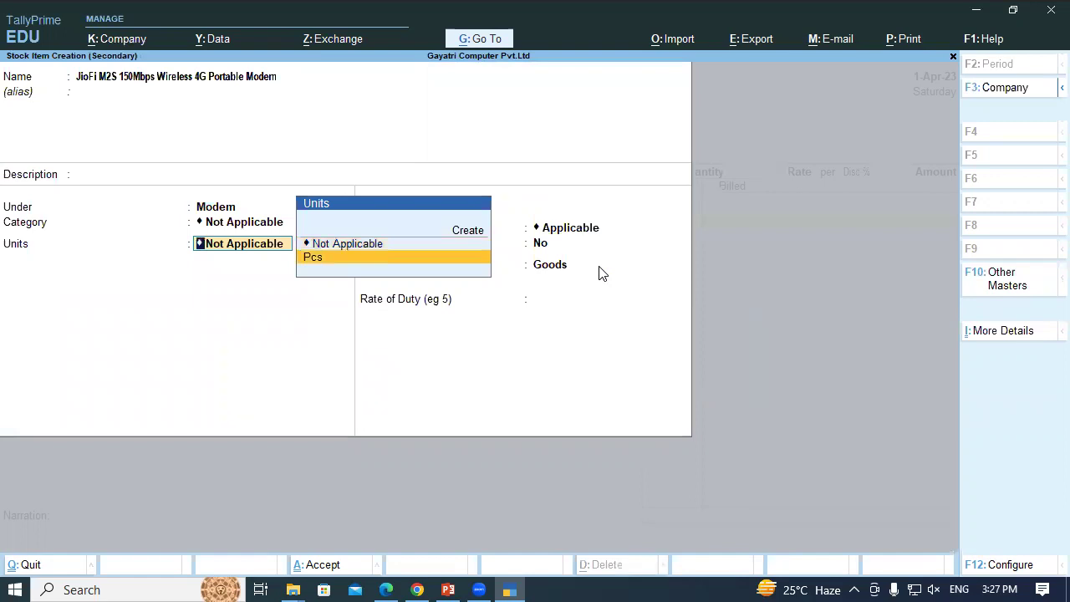
key("Return")
key("Return")
key("Return")
key("Return")
key("Return")
Save the stock item and allocate it to the Shop location
key("Return")
key("Return")
key("Return")
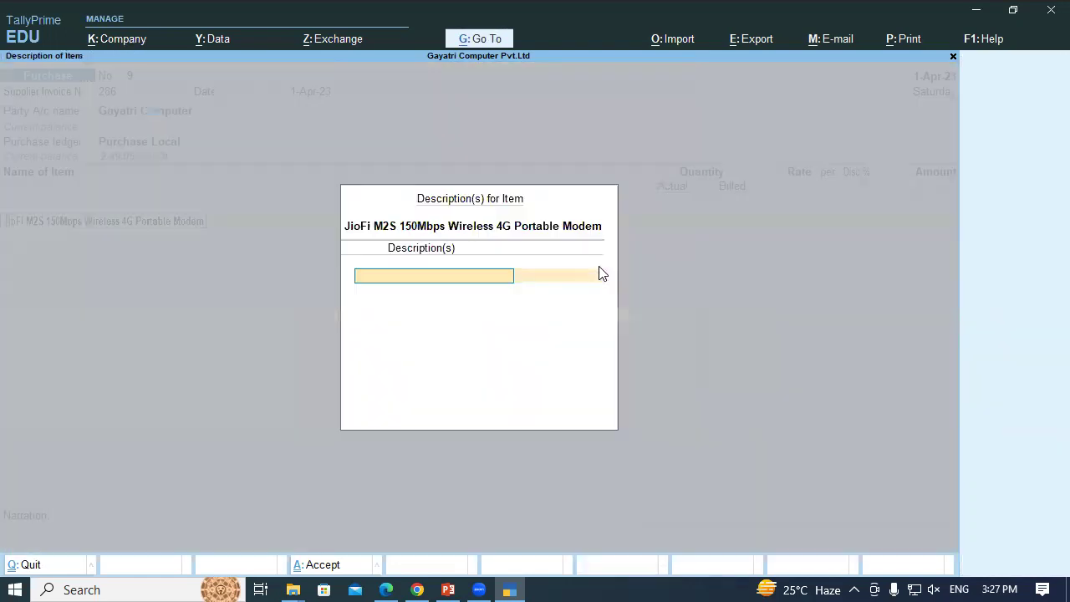
key("Return")
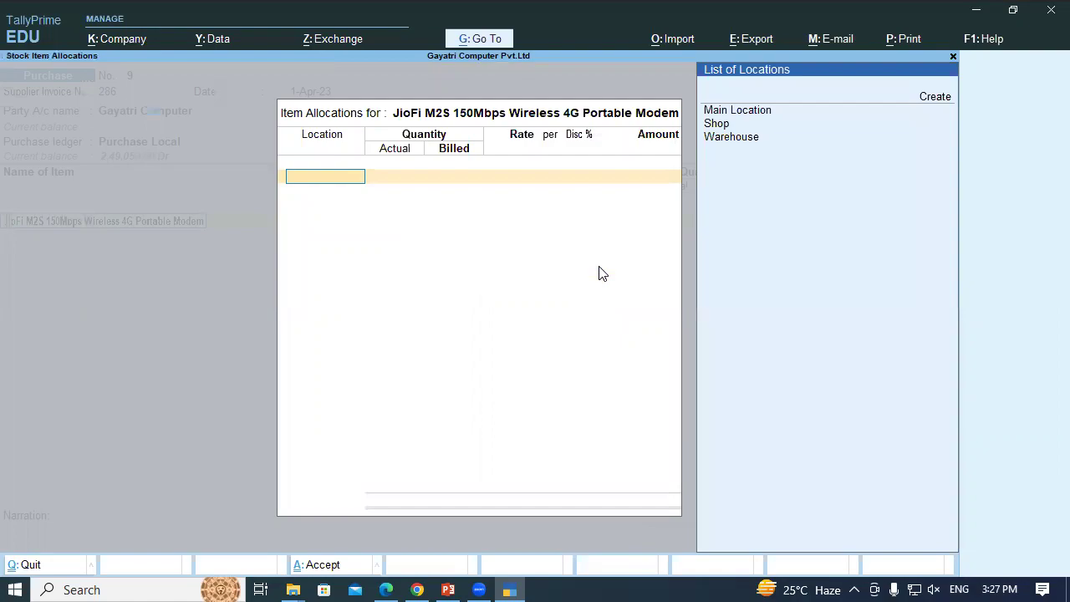
key("alt+Tab")
key("alt+Tab")
key("Down")
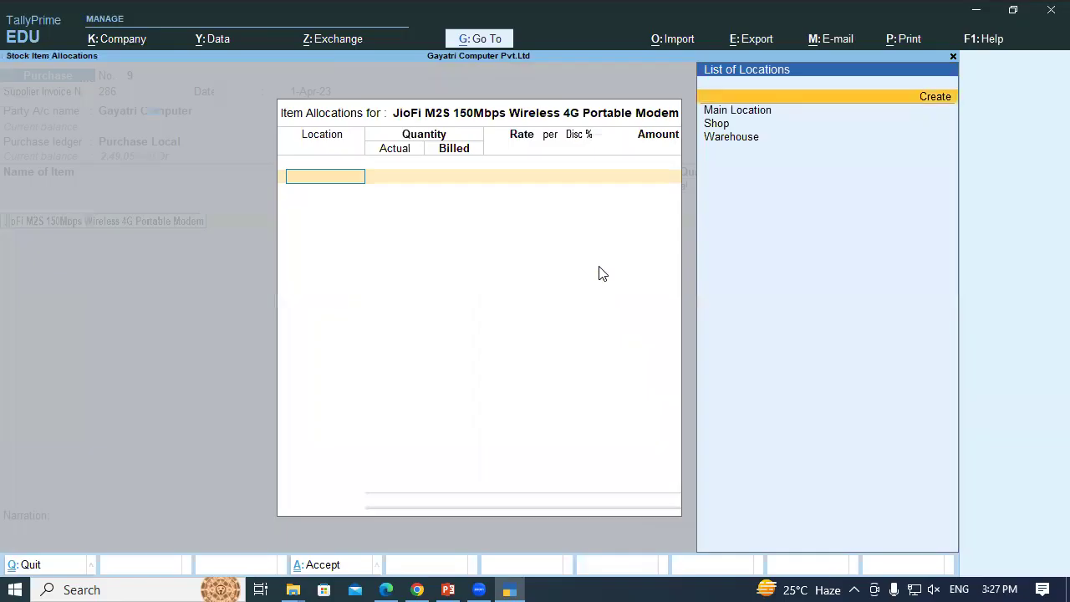
key("Down")
key("Down")
key("Return")
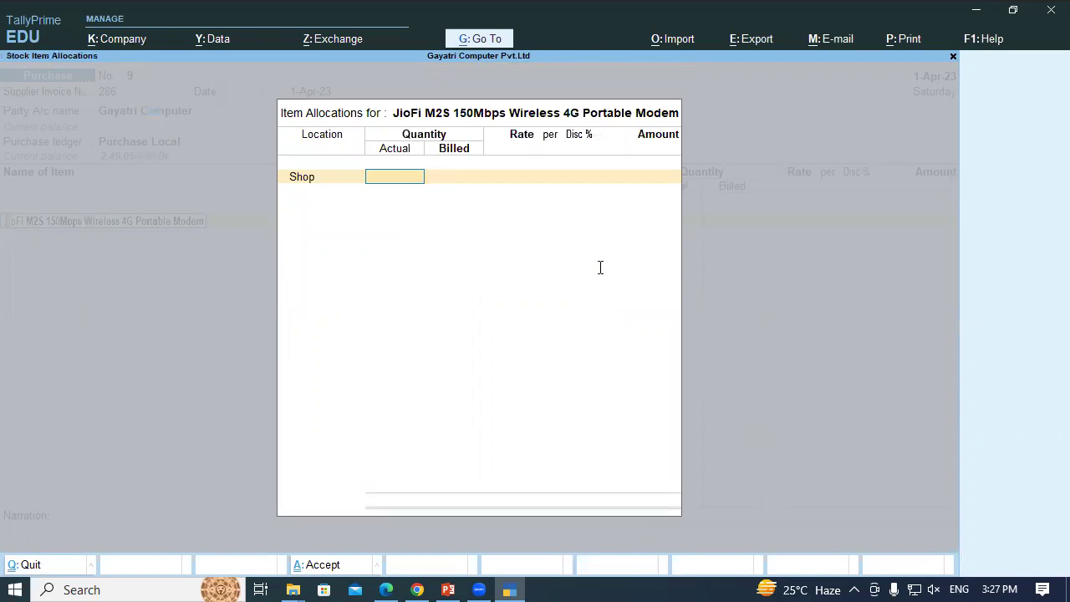
Enter 11 Pcs actual and 10 Pcs billed quantity for the modem
key("alt+Tab")
left_click(212, 272)
double_click(184, 268)
left_click(192, 273)
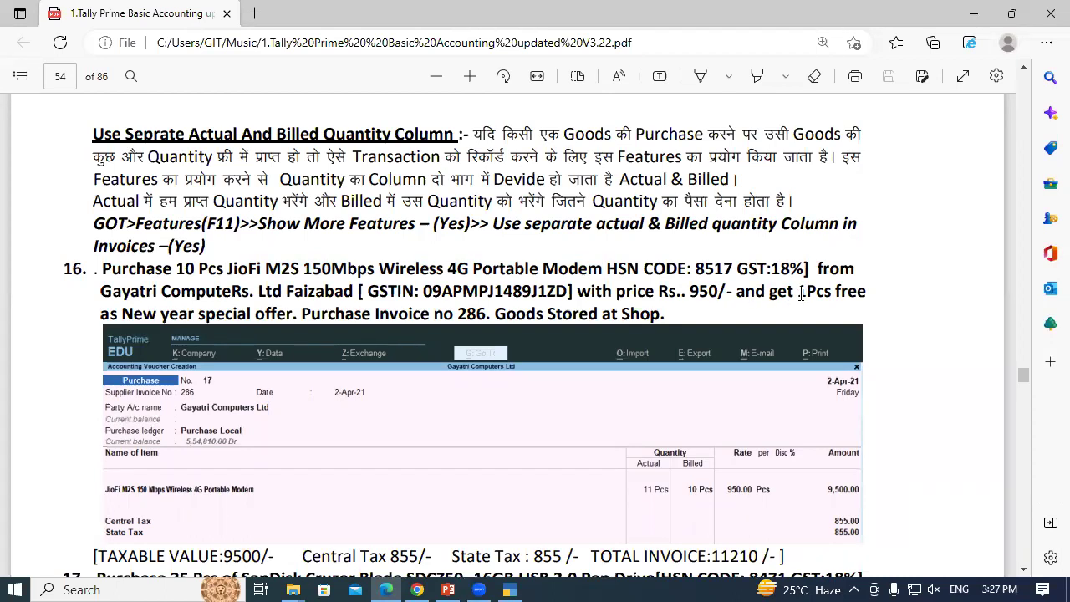
key("alt+Tab")
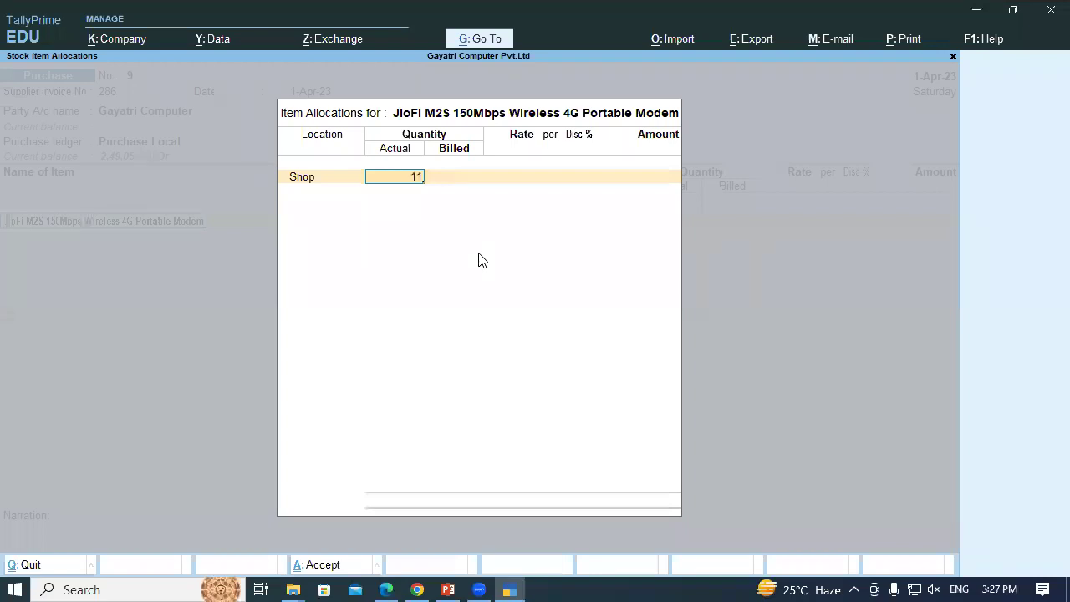
key("Return")
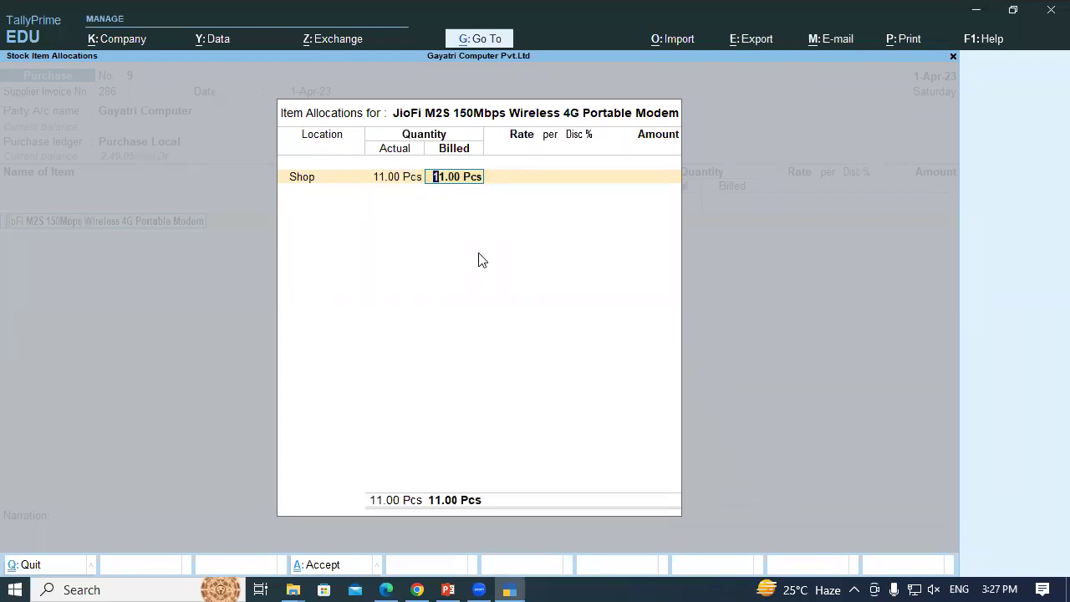
type("10")
key("Return")
Set the modem's rate to 950
key("alt+Tab")
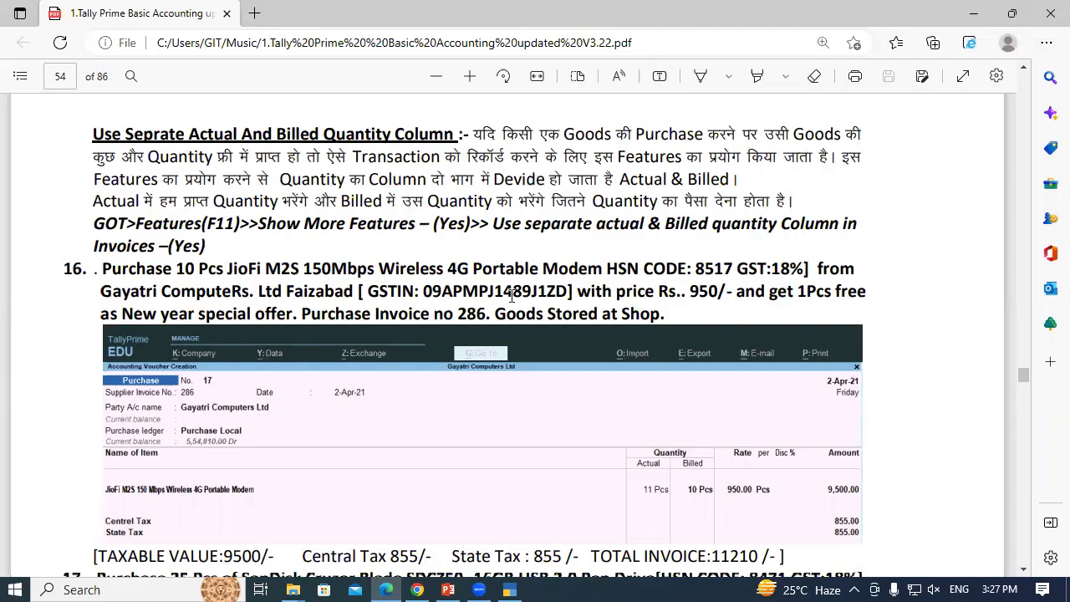
key("alt+Tab")
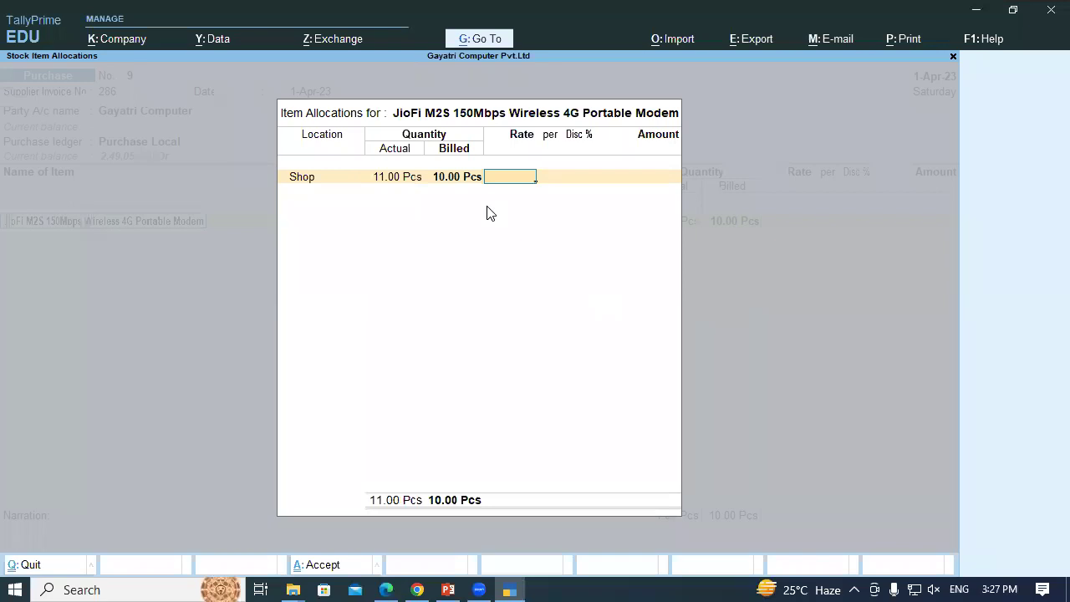
type("0")
key("Return")
key("Return")
key("Return")
Add Central Tax and State Tax ledgers at 855.00 each
key("Return")
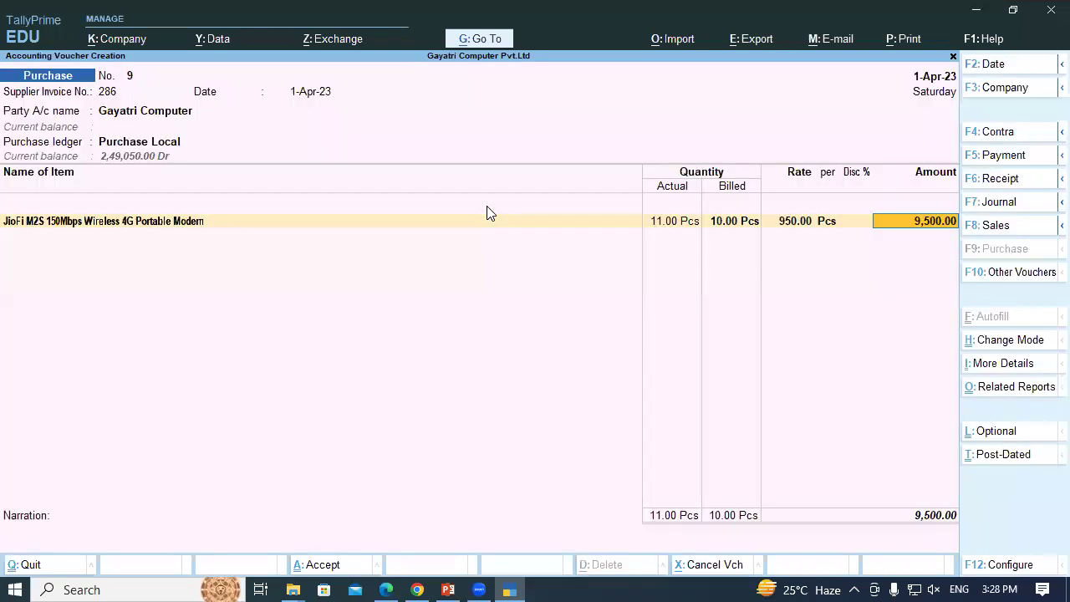
key("Return")
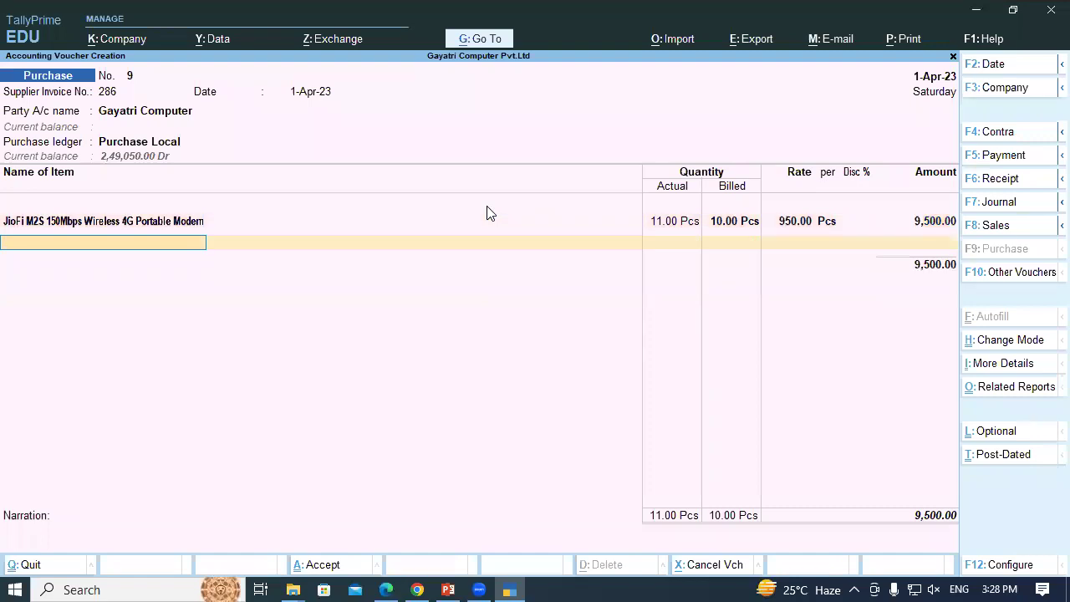
key("alt+Tab")
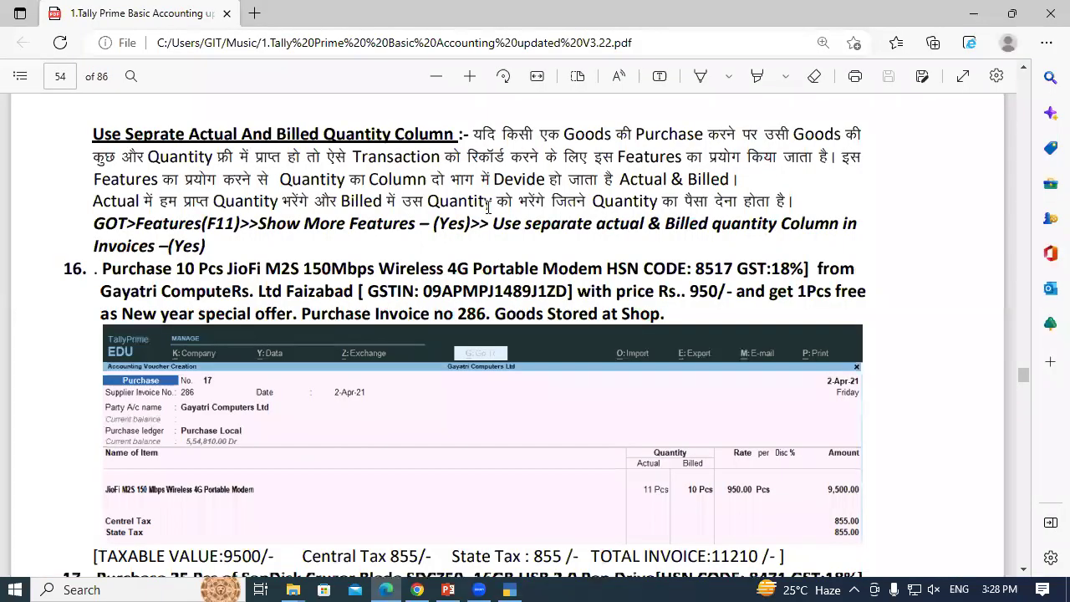
key("alt+Tab")
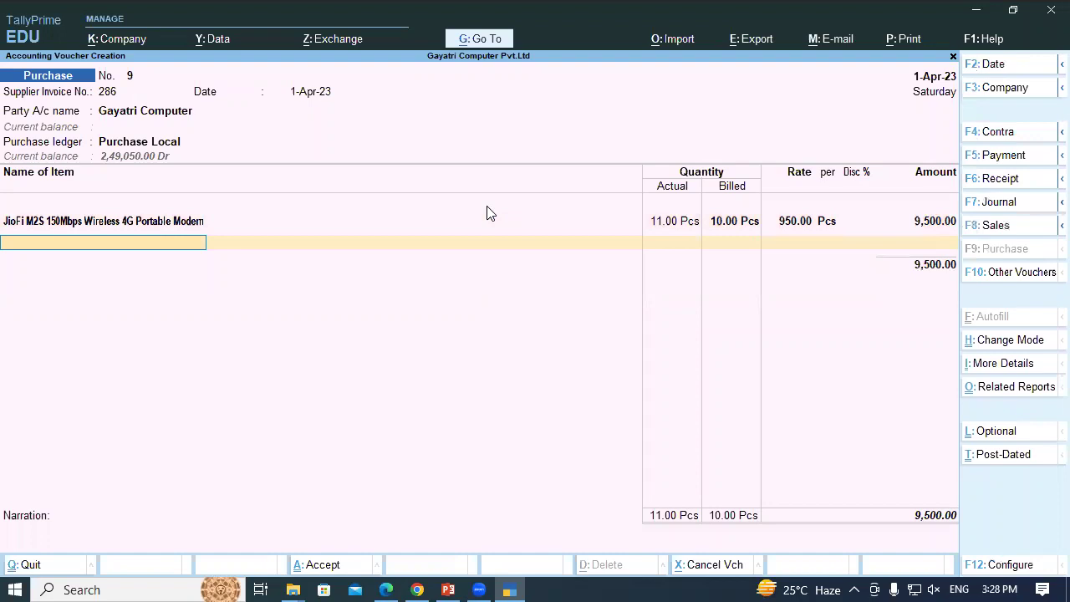
key("Return")
type("Cen")
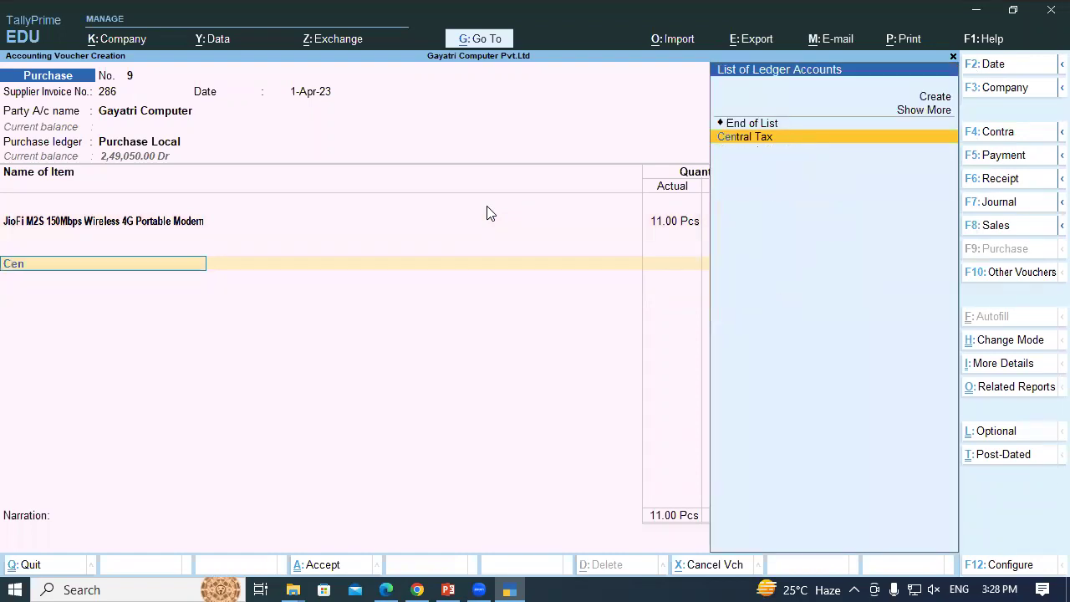
key("Return")
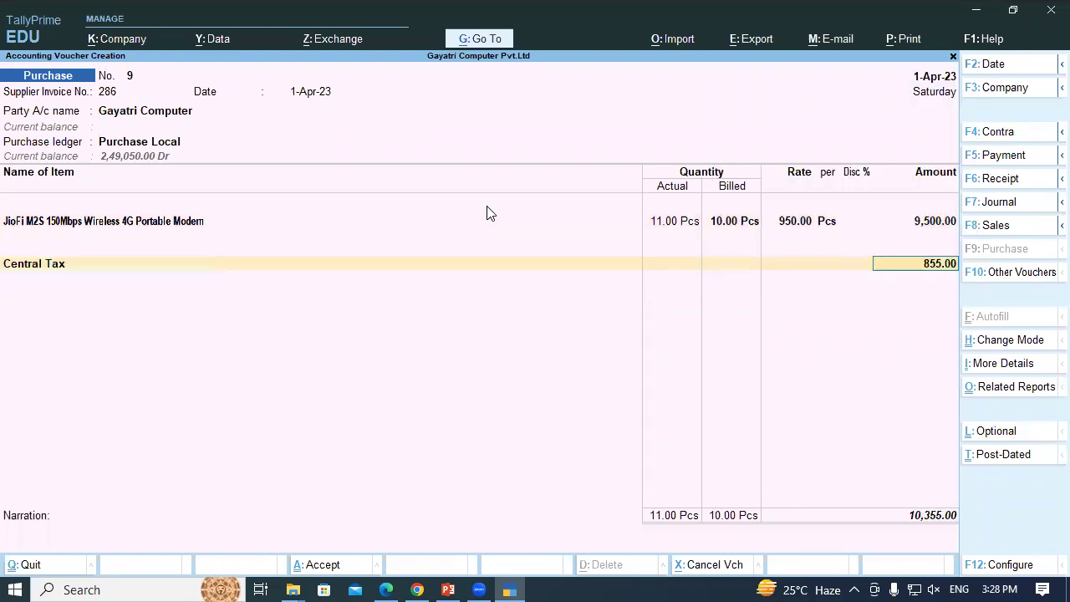
key("Return")
type("State Tax")
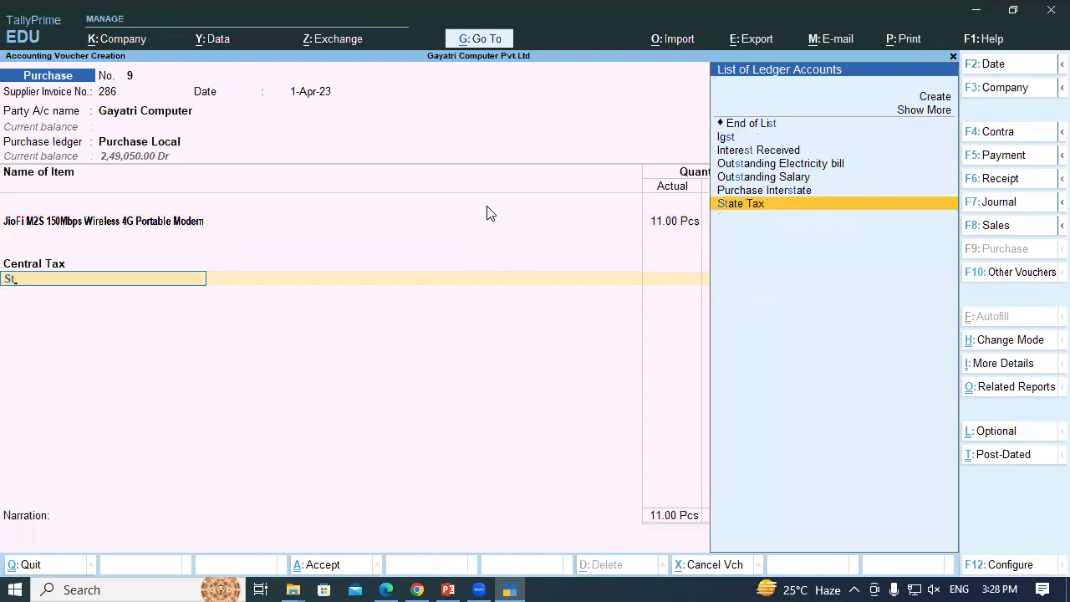
key("Return")
key("Return")
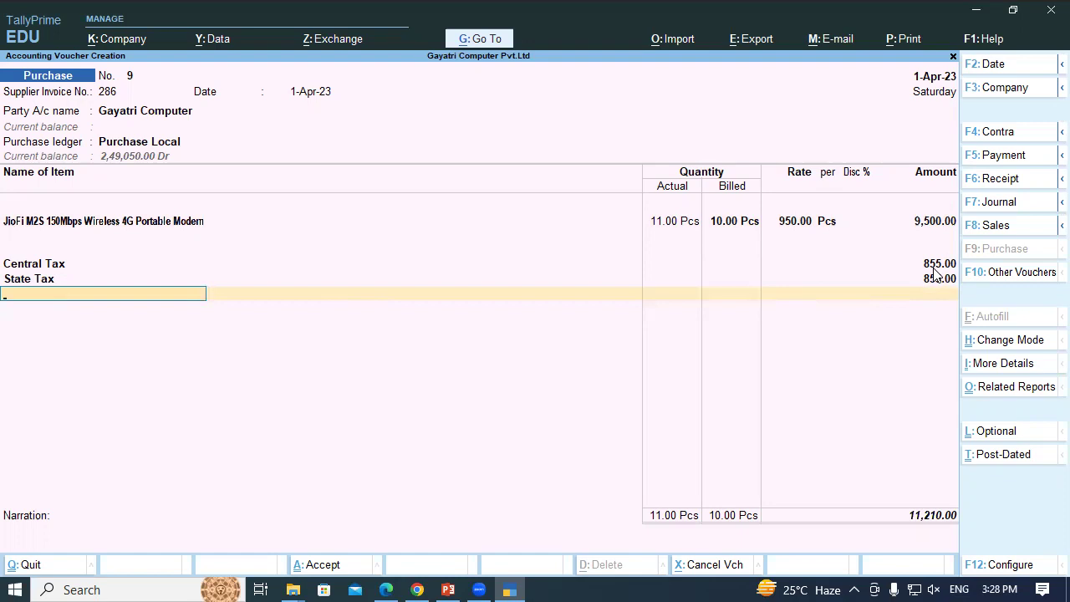
Accept the New Ref bill allocation and save the 11,210.00 purchase voucher
key("Return")
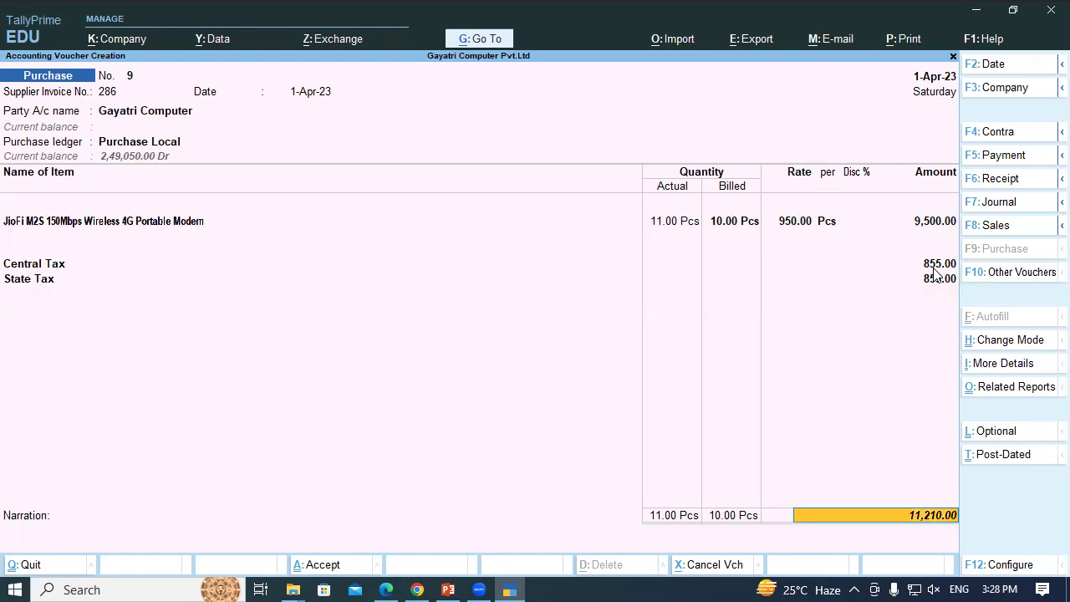
key("Return")
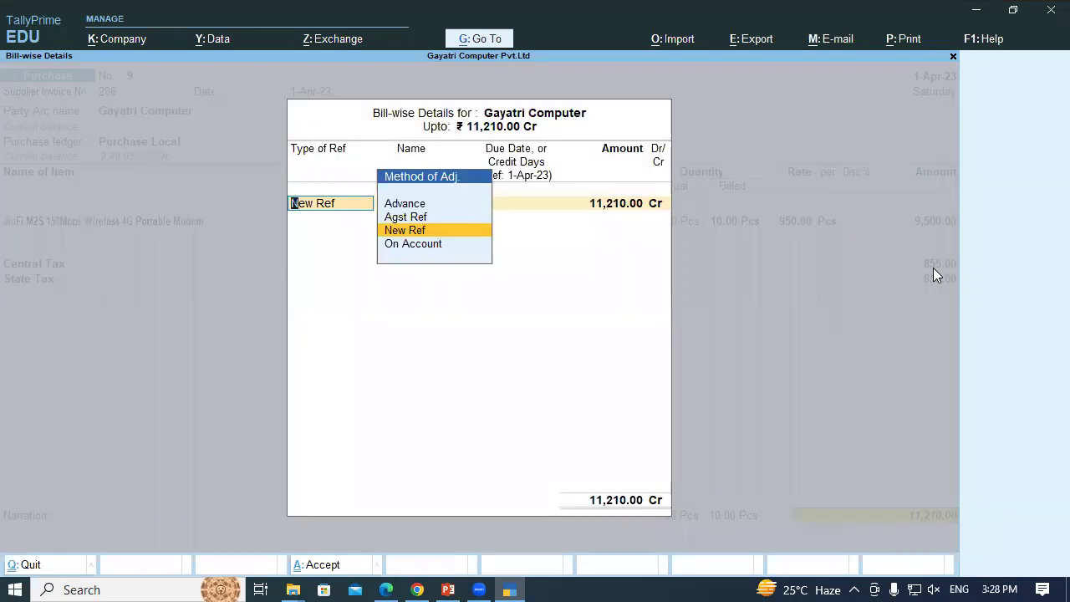
key("Return")
key("Return")
key("Return")
key("Return")
key("Return")
key("Return")
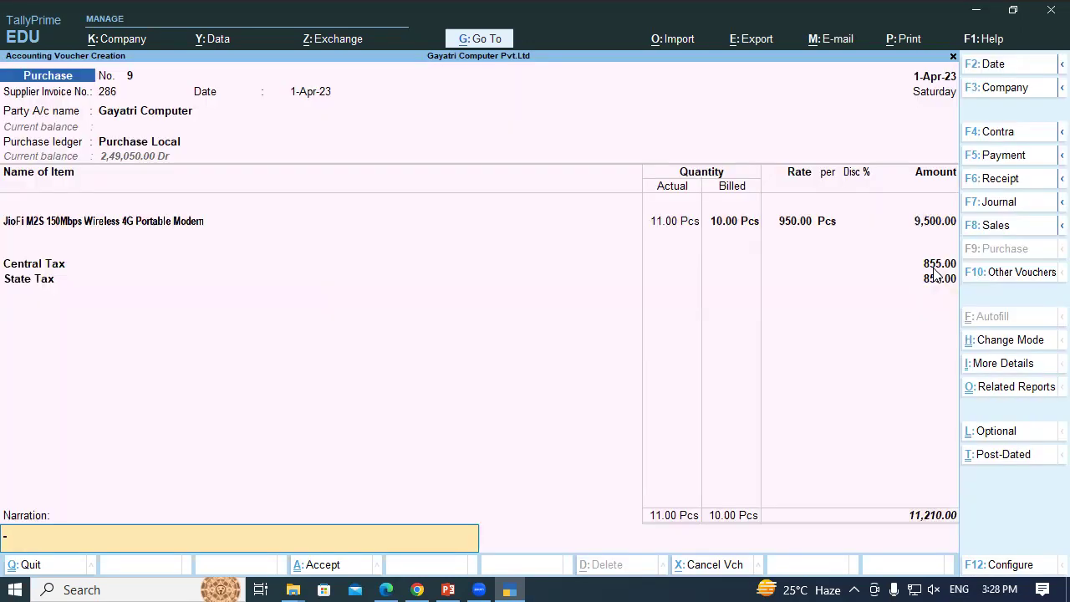
key("Return")
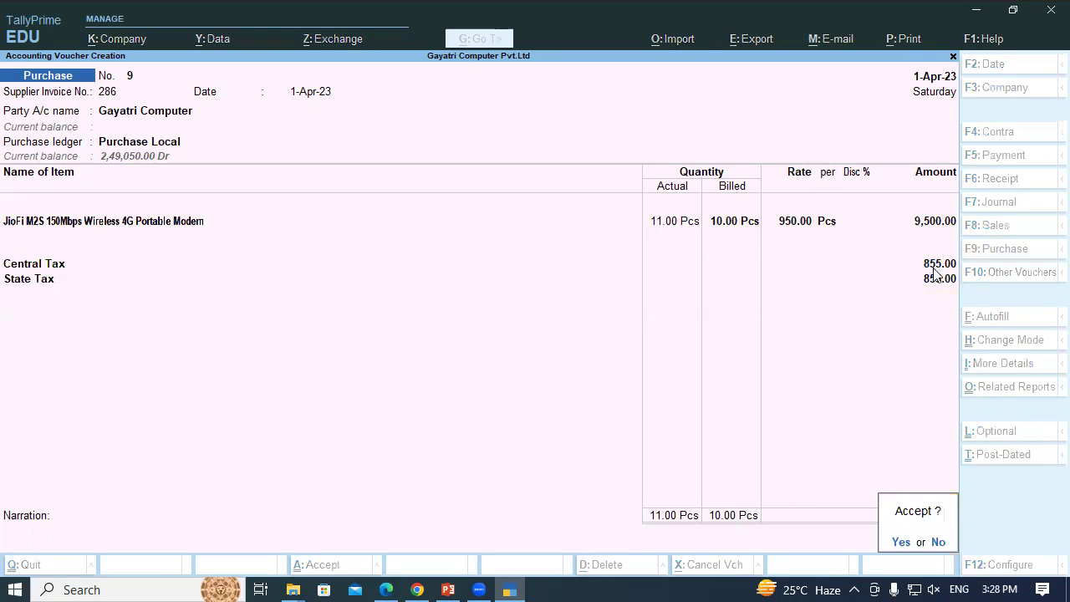
key("Return")
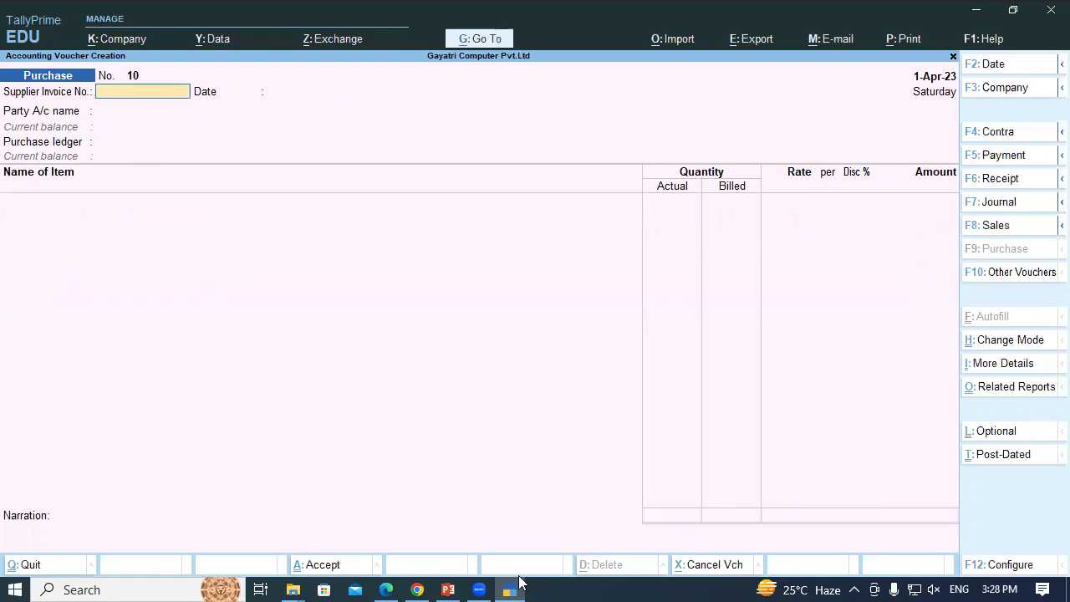
Quit the unfinished voucher No. 10 and return to Gateway of Tally
left_click(517, 583)
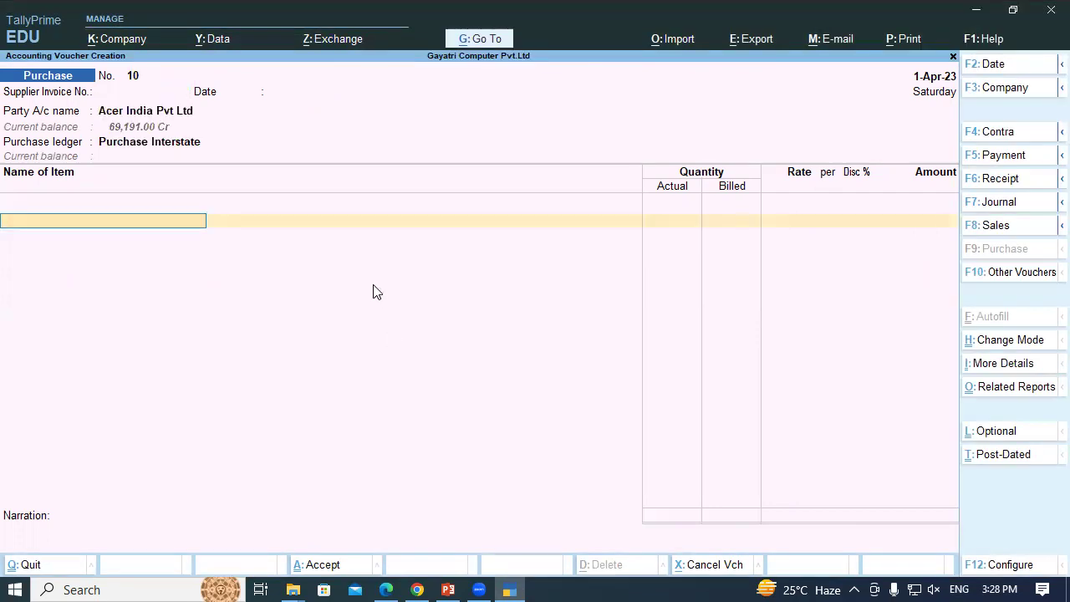
key("Escape")
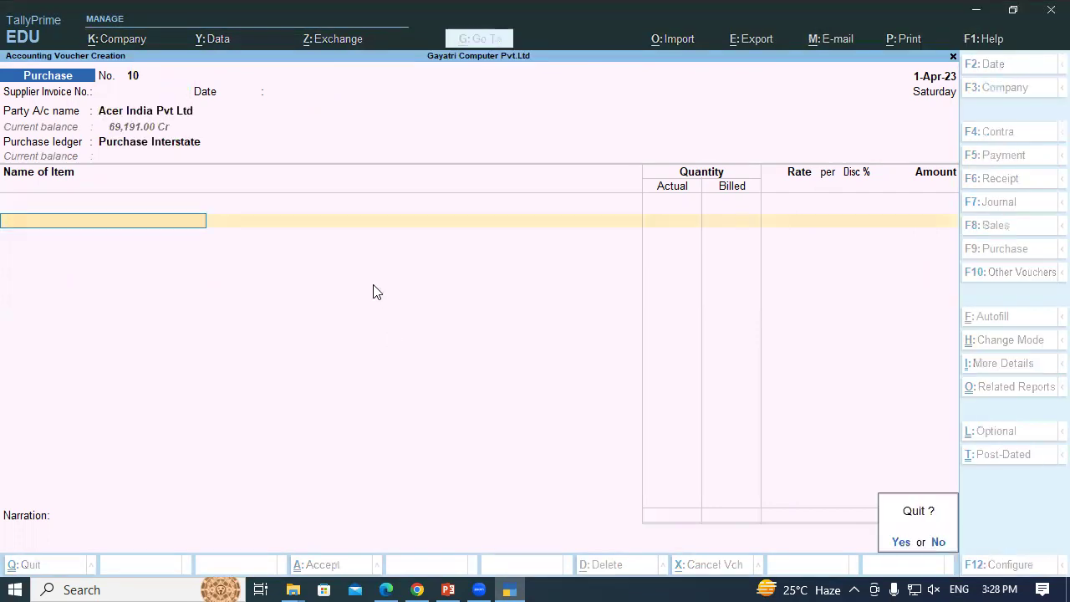
key("y")
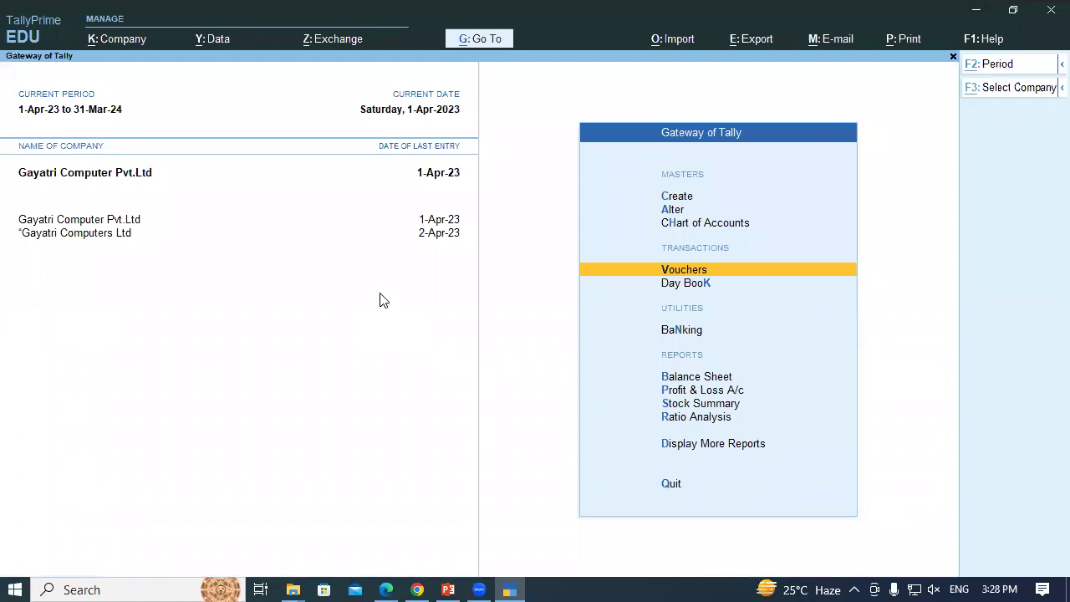
In the tutorial PDF, highlight item 17's key figures: 25 SanDisk pen drives, 350 price, 5 Pcs free
left_click(385, 589)
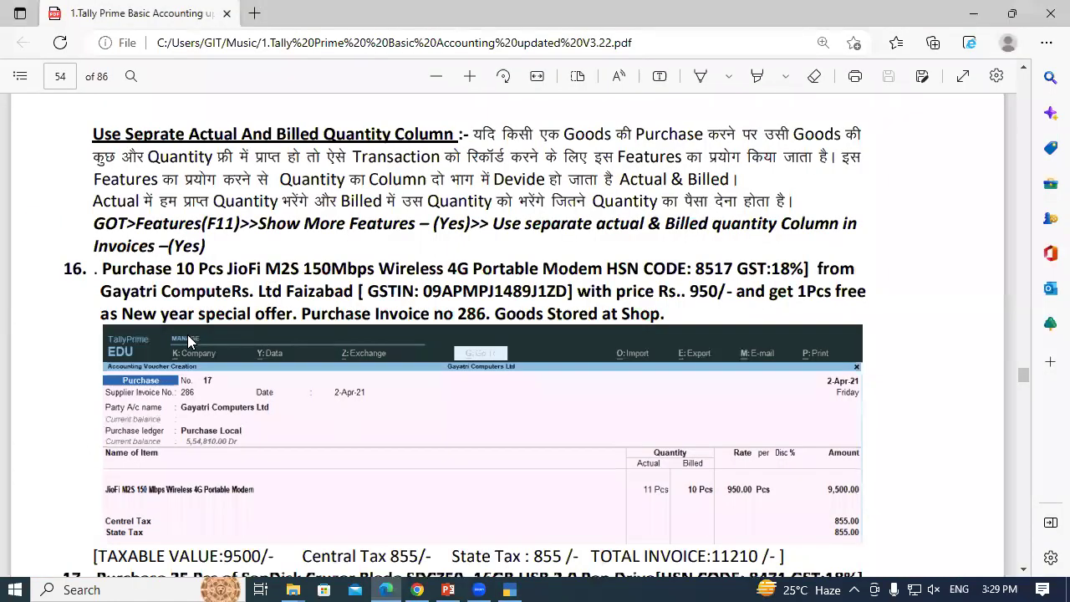
scroll(239, 313, "down", 3)
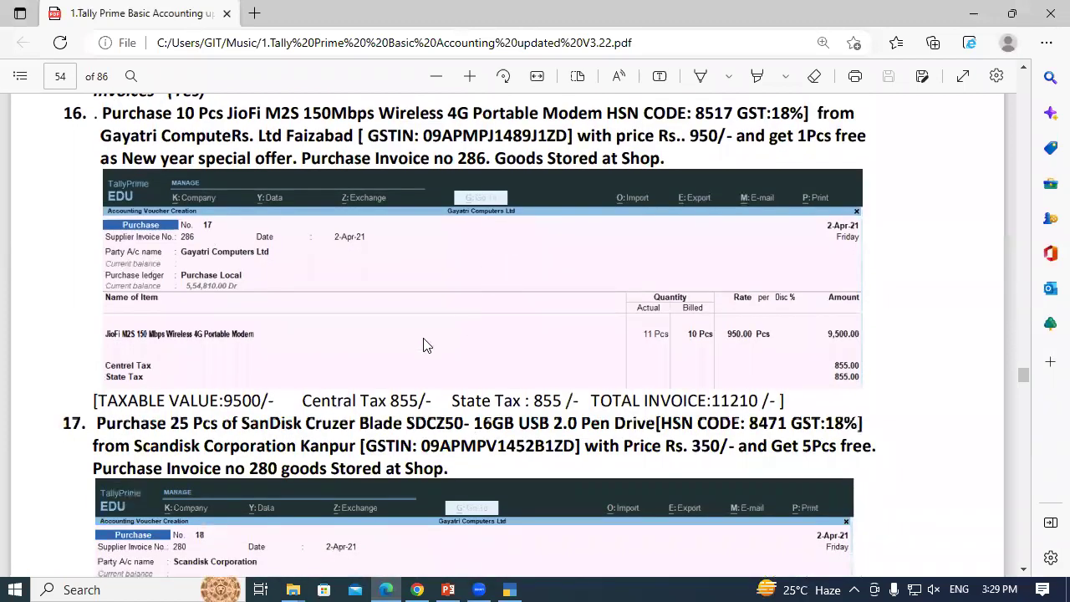
scroll(387, 354, "down", 3)
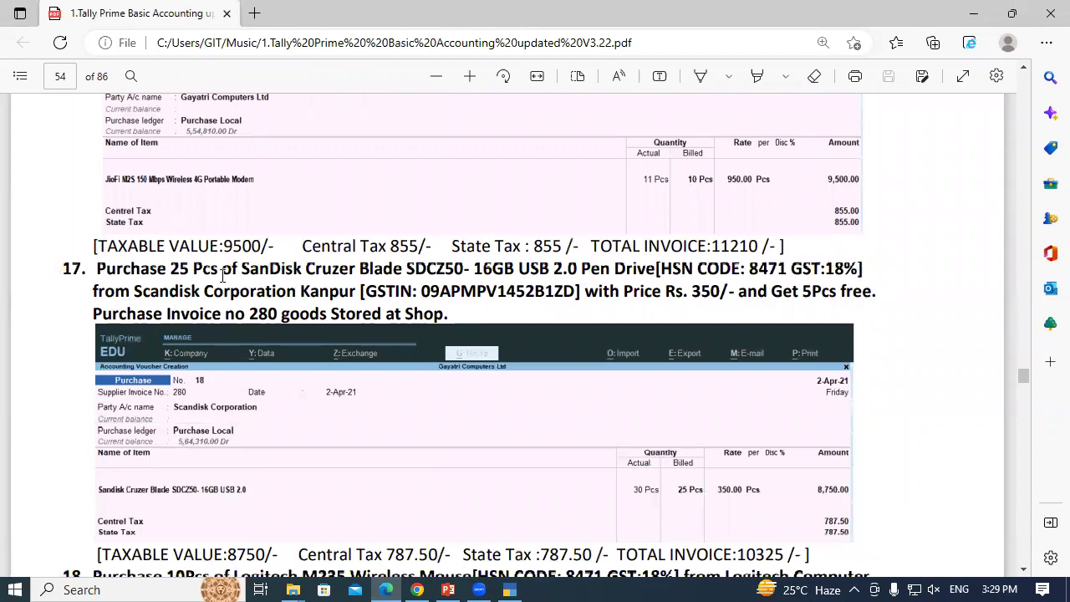
double_click(180, 269)
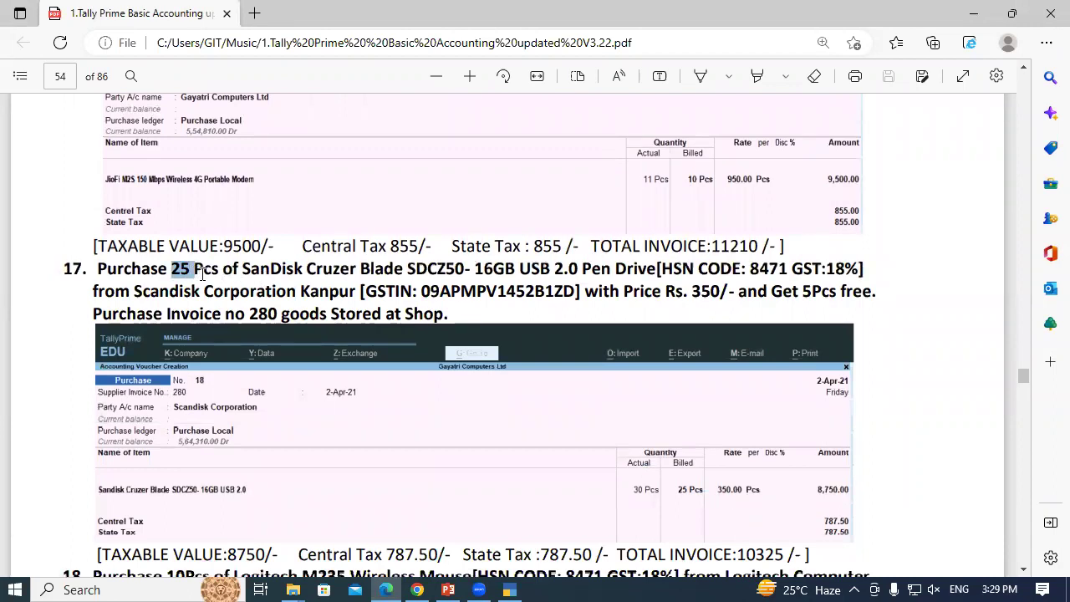
left_click(261, 273)
left_click_drag(244, 269, 335, 270)
left_click(332, 267)
double_click(709, 291)
left_click(786, 280)
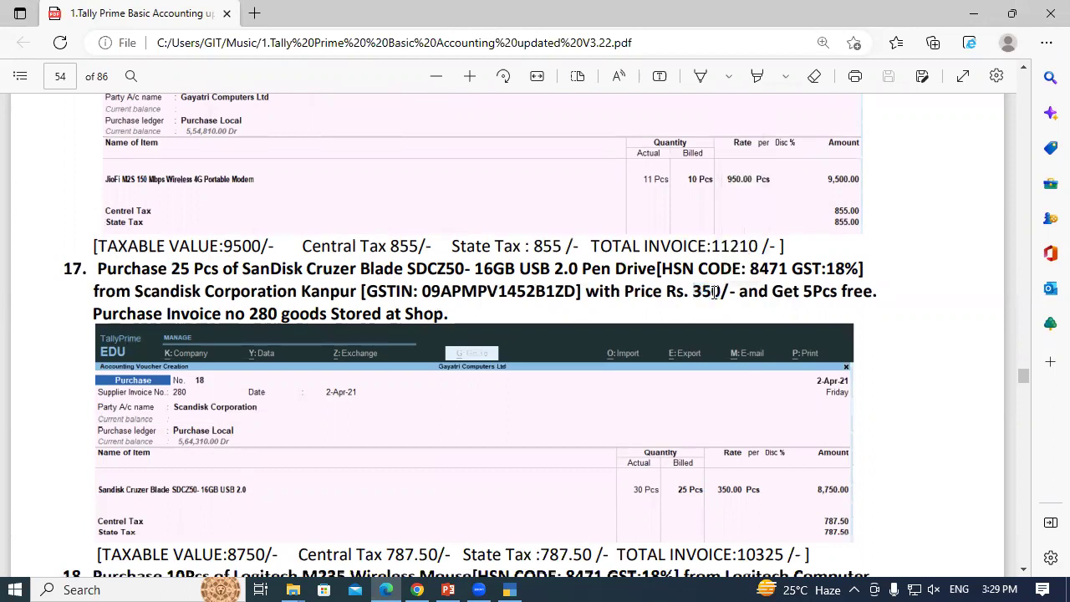
left_click_drag(805, 291, 863, 291)
left_click(865, 291)
left_click_drag(99, 269, 147, 301)
left_click(149, 303)
Highlight item 18's details: 10 Pcs, supplier Logitech Computer, Lucknow, 350 price, 2 Pcs free
scroll(149, 304, "down", 4)
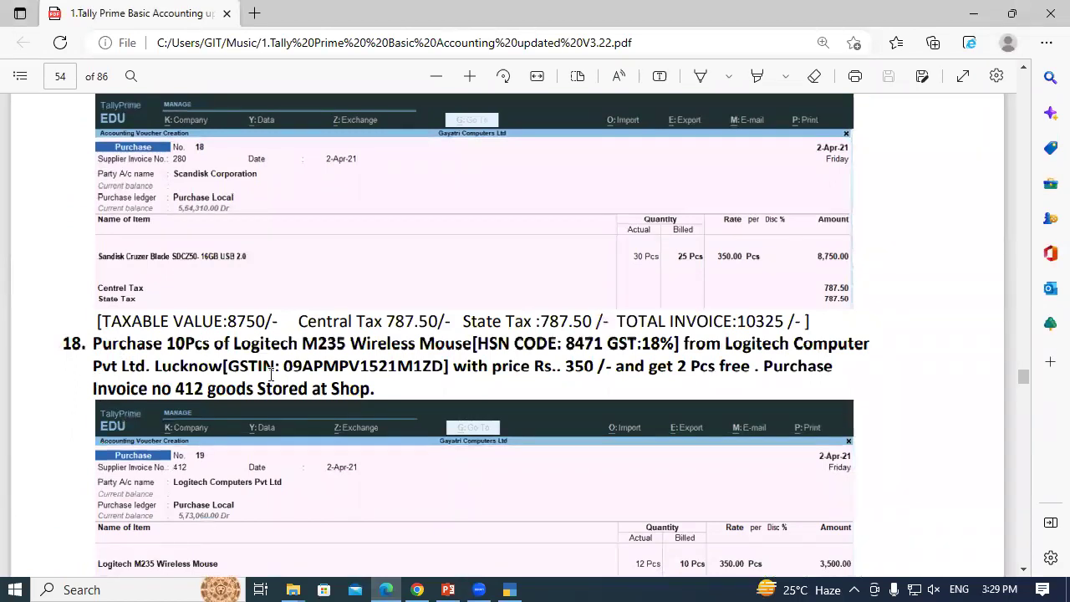
scroll(368, 389, "down", 1)
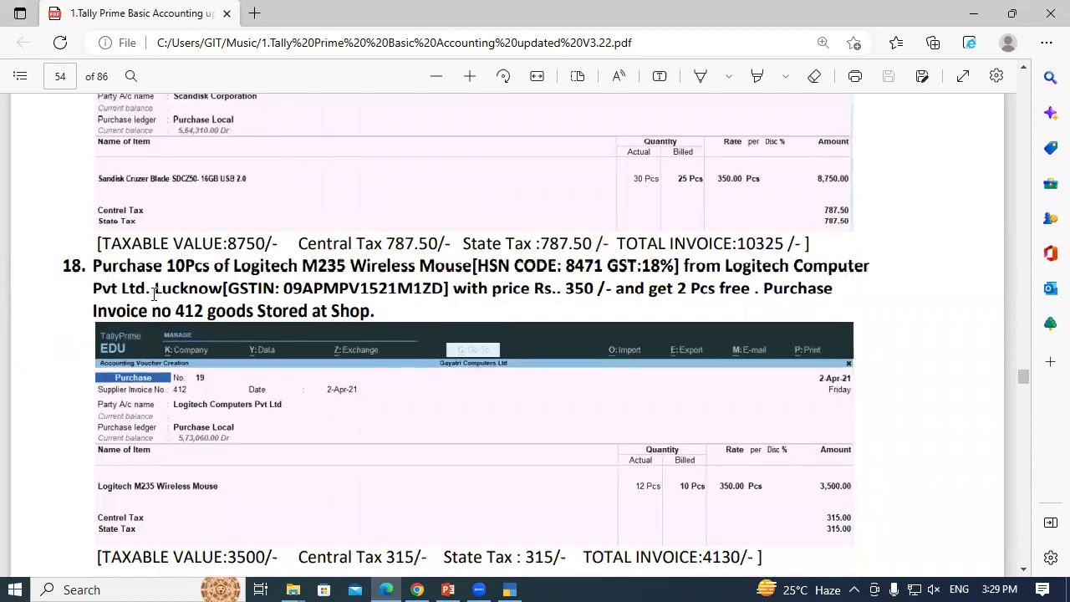
double_click(185, 266)
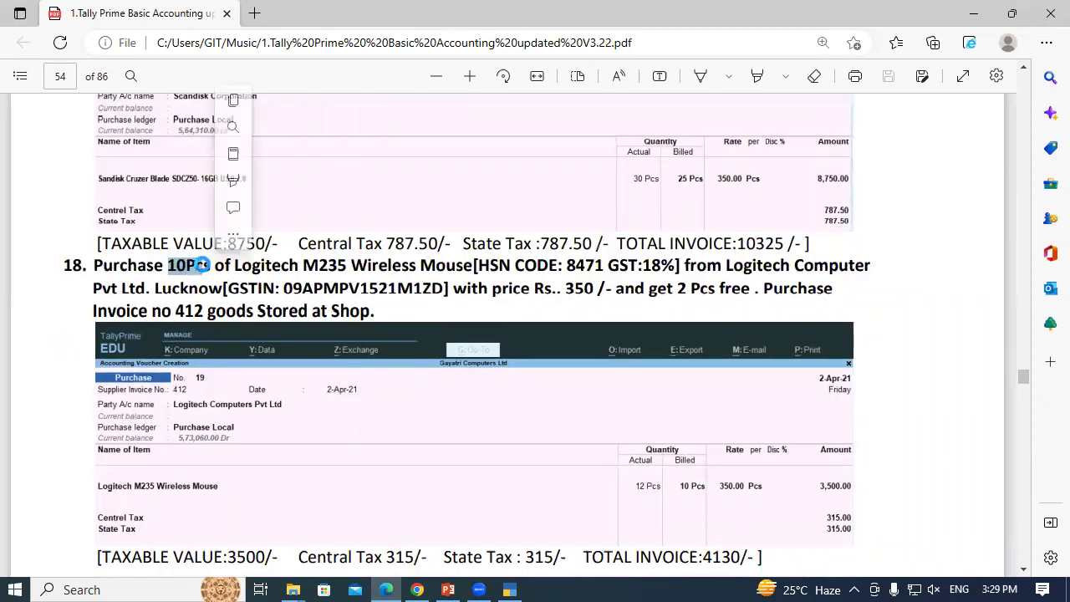
left_click(244, 265)
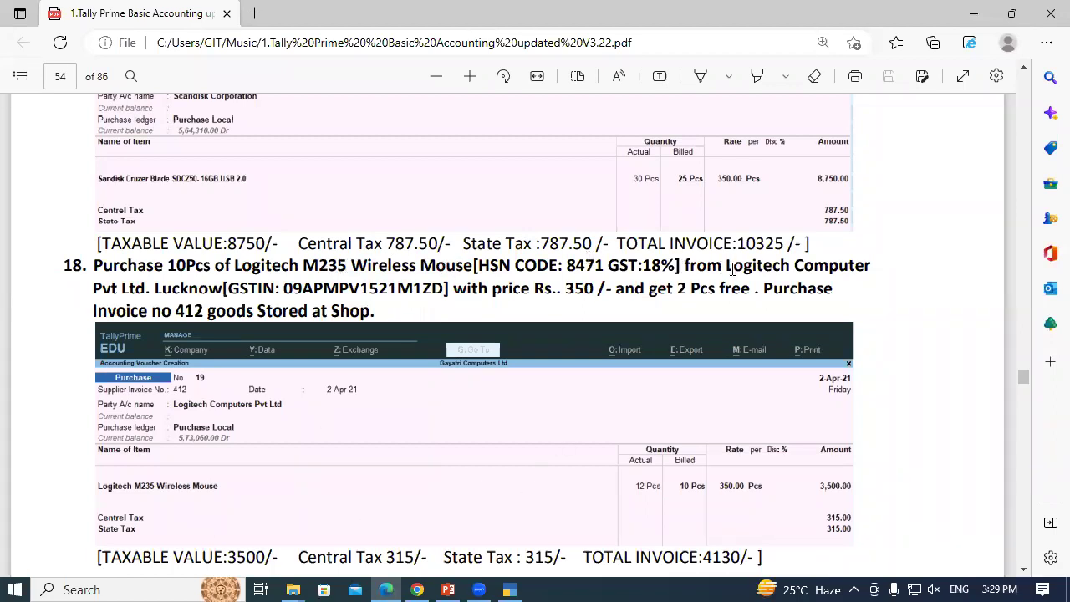
left_click_drag(727, 265, 871, 269)
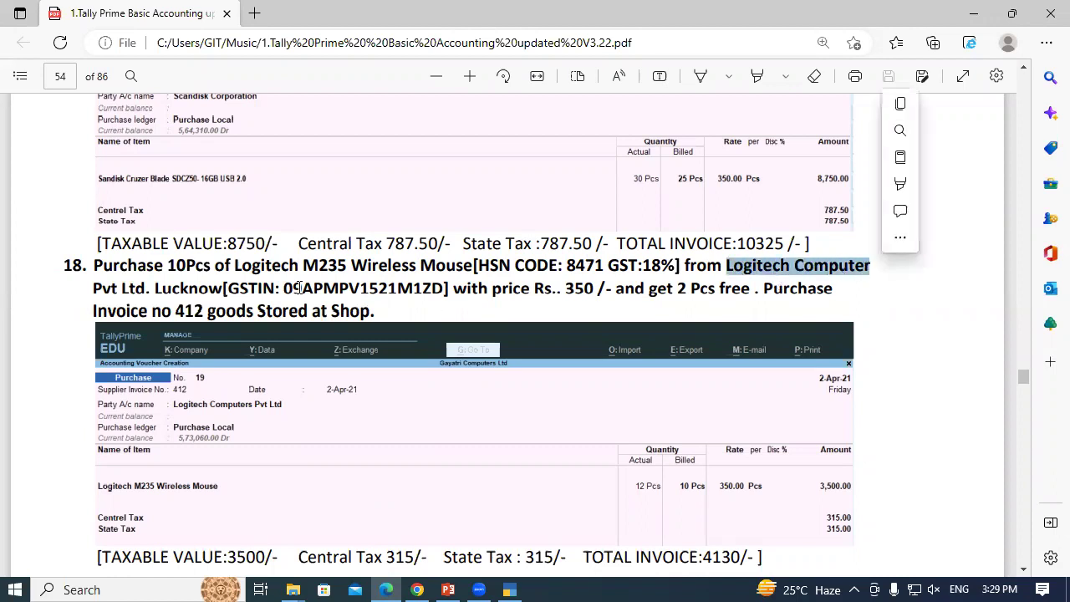
left_click(191, 288)
double_click(219, 288)
left_click(231, 288)
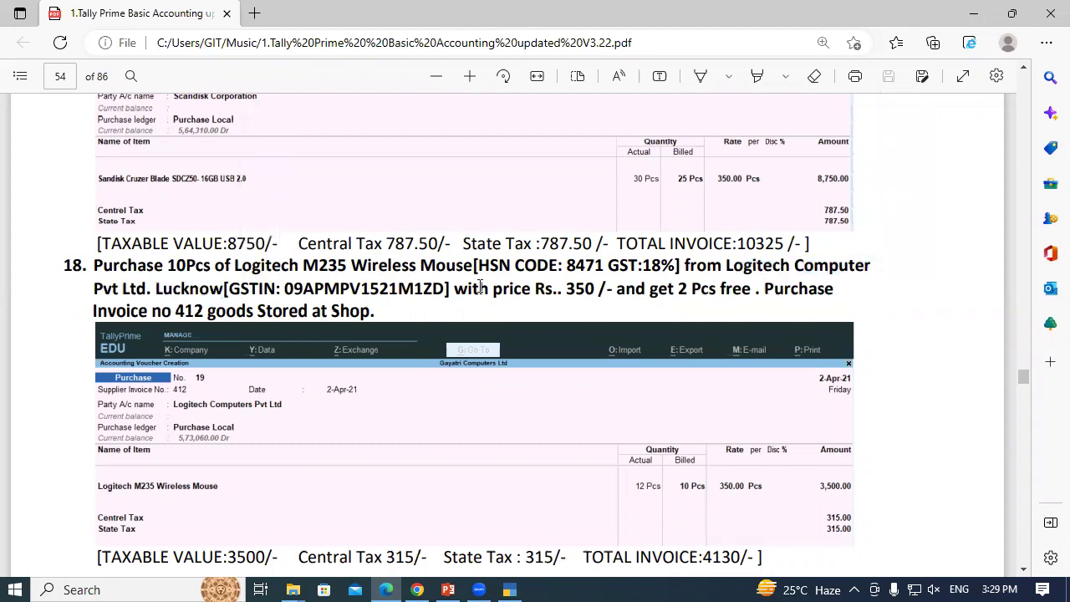
left_click_drag(566, 287, 595, 288)
left_click(595, 288)
left_click_drag(679, 288, 716, 289)
left_click(715, 290)
scroll(98, 345, "up", 4)
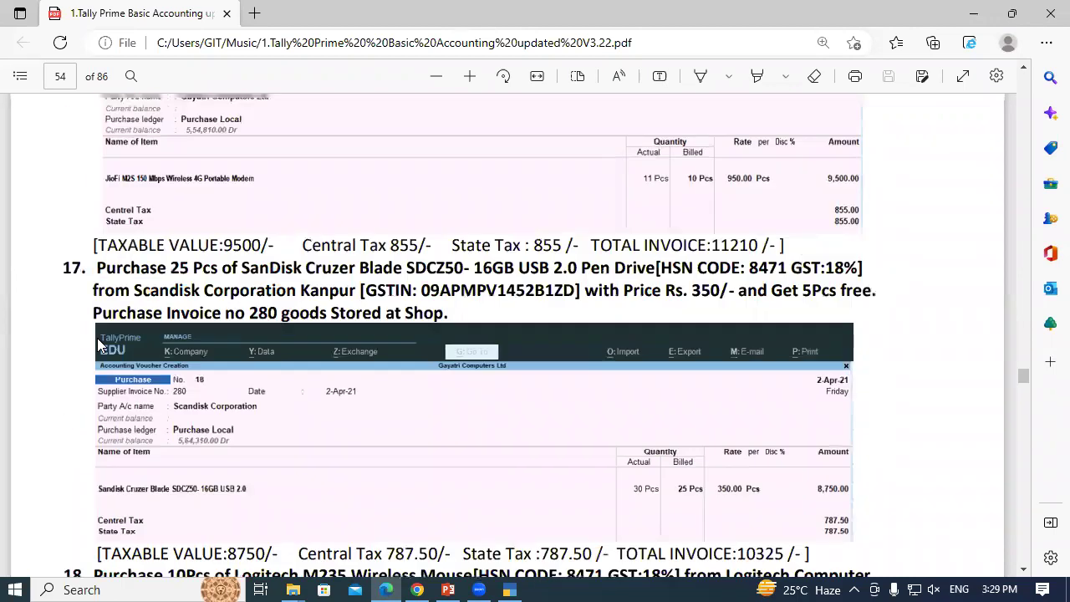
scroll(97, 360, "down", 4)
scroll(96, 359, "down", 10)
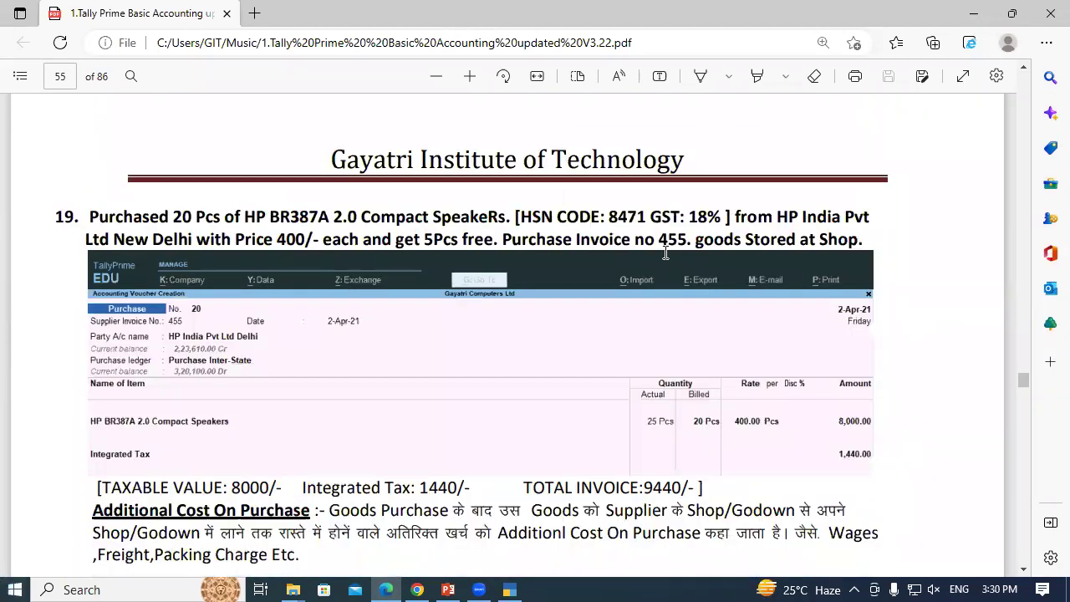
left_click_drag(90, 217, 266, 219)
left_click(266, 219)
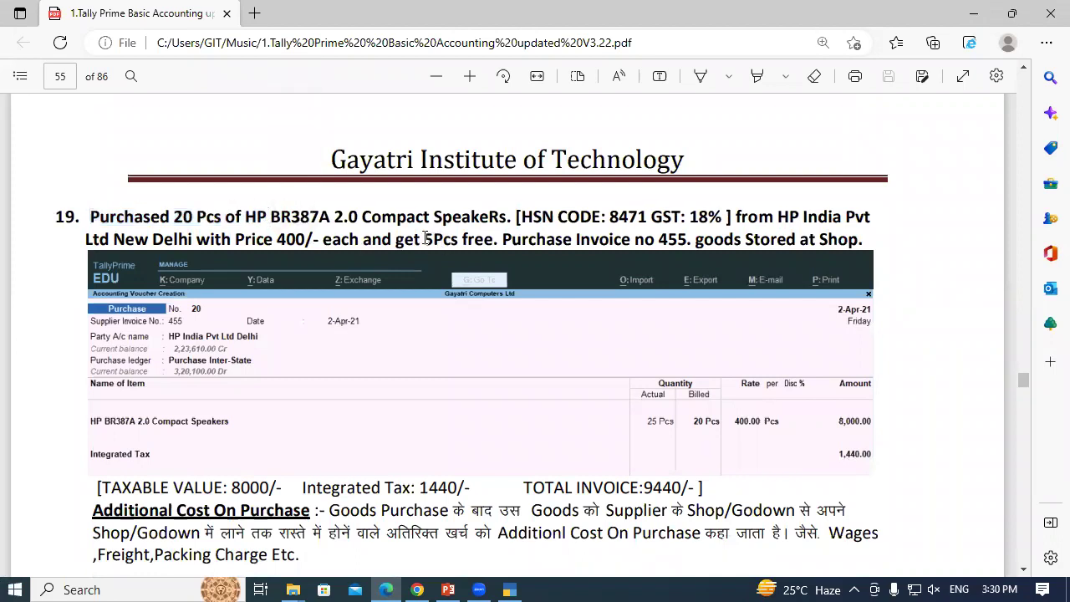
left_click_drag(417, 241, 451, 242)
left_click(452, 240)
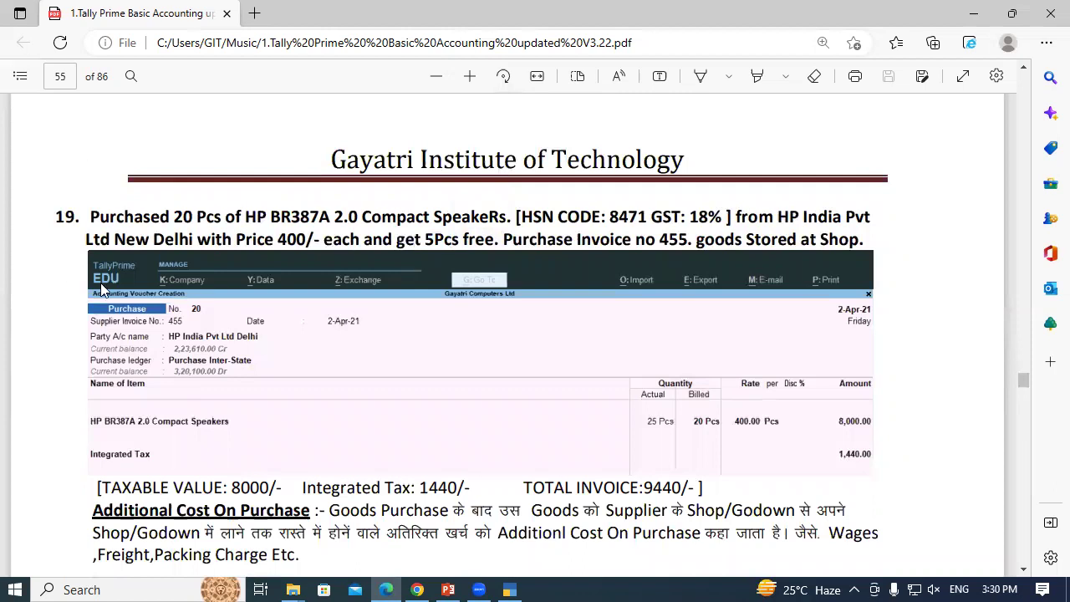
left_click_drag(48, 219, 117, 226)
left_click(115, 220)
scroll(140, 473, "down", 3)
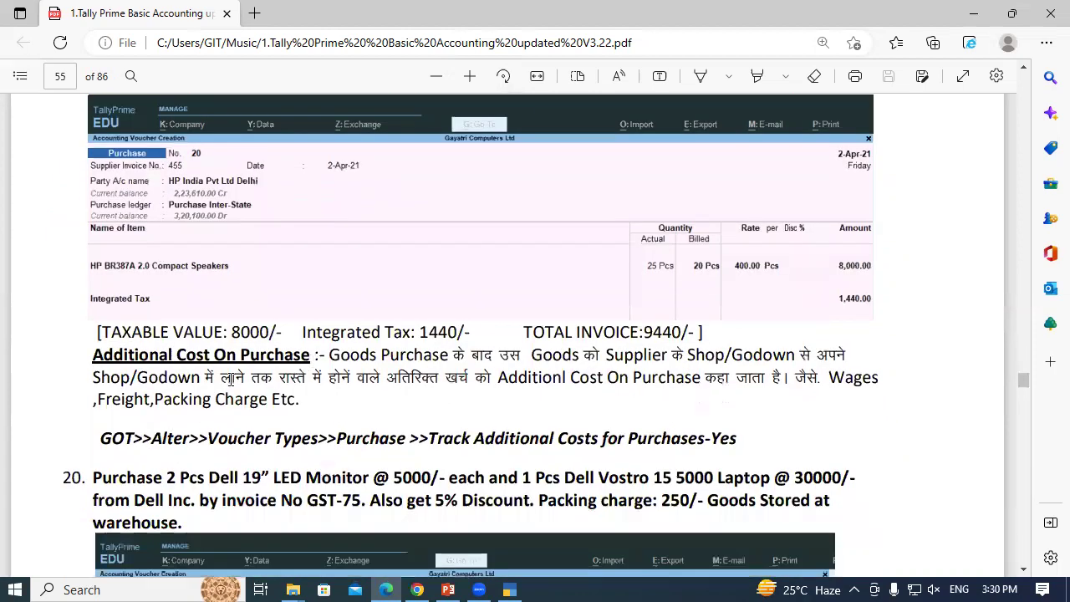
left_click_drag(94, 355, 301, 355)
left_click(295, 357)
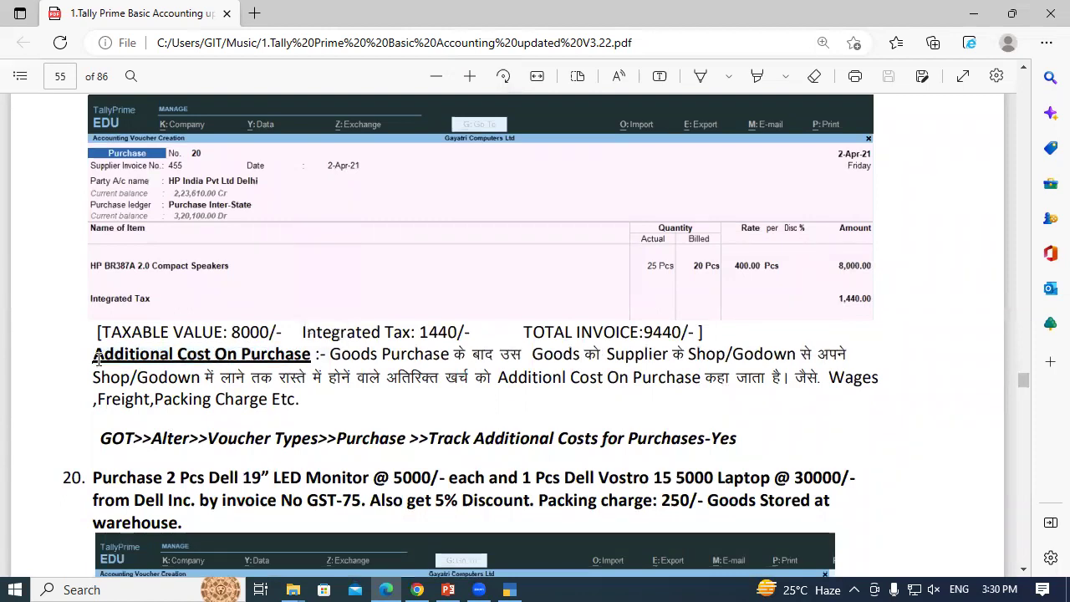
left_click_drag(97, 356, 309, 353)
left_click(310, 352)
scroll(290, 368, "up", 10)
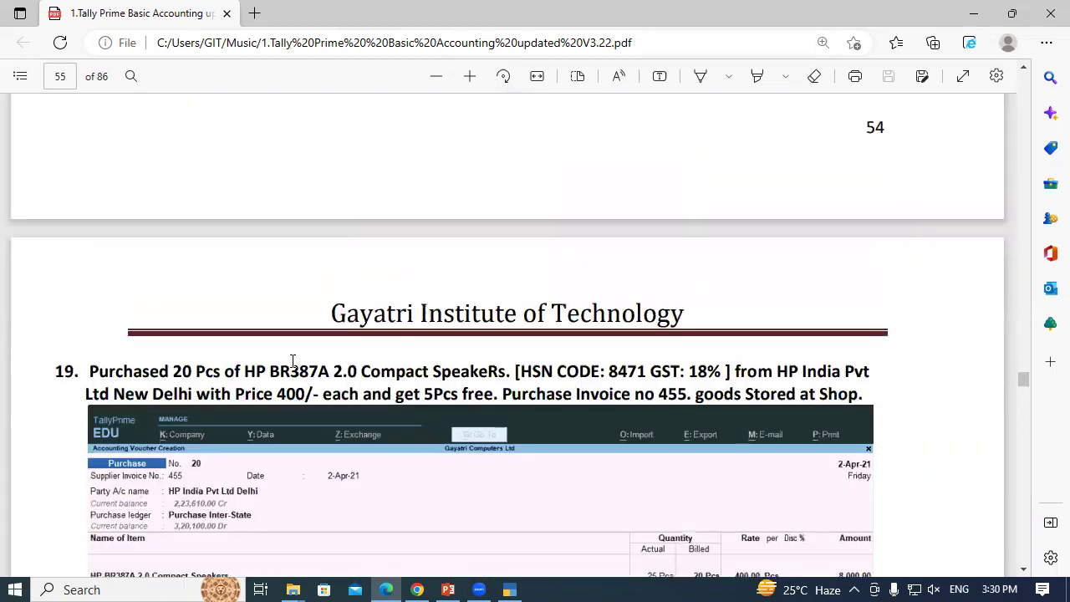
scroll(290, 368, "down", 10)
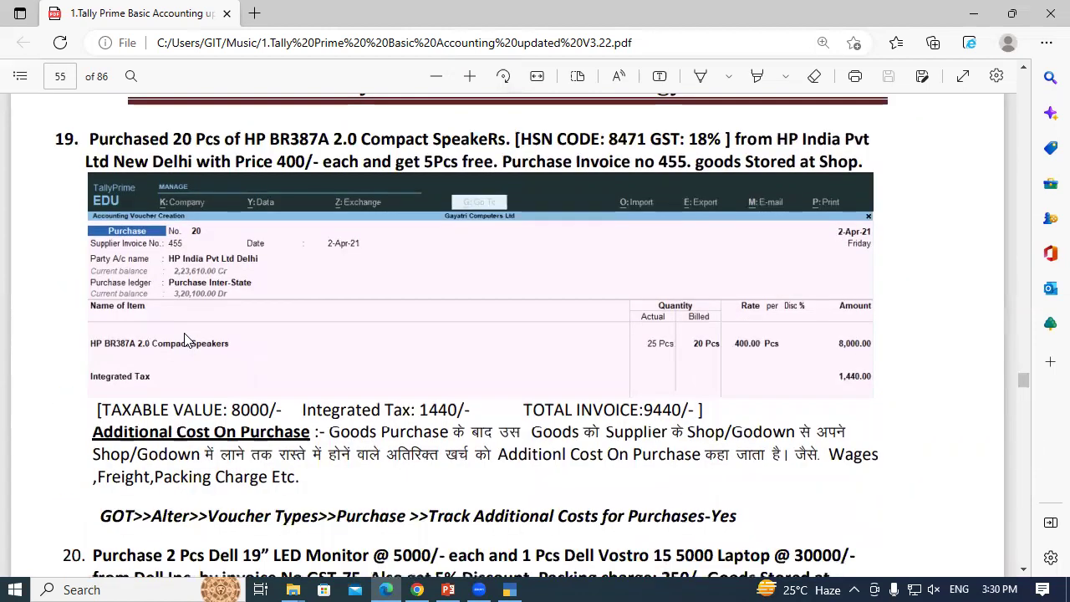
scroll(184, 388, "down", 3)
left_click_drag(93, 276, 280, 277)
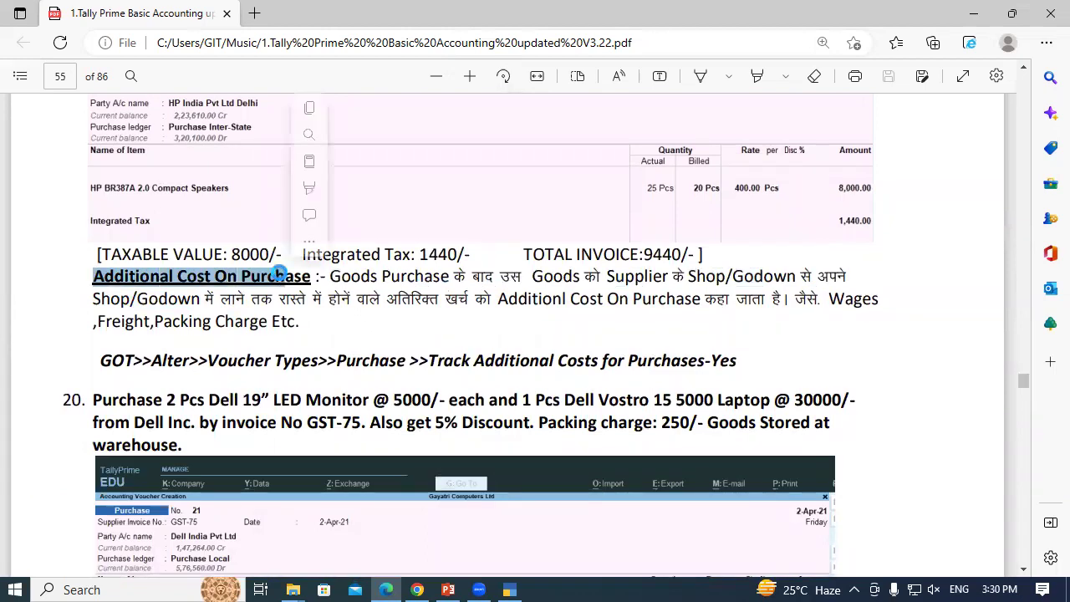
left_click(121, 281)
left_click_drag(93, 276, 254, 277)
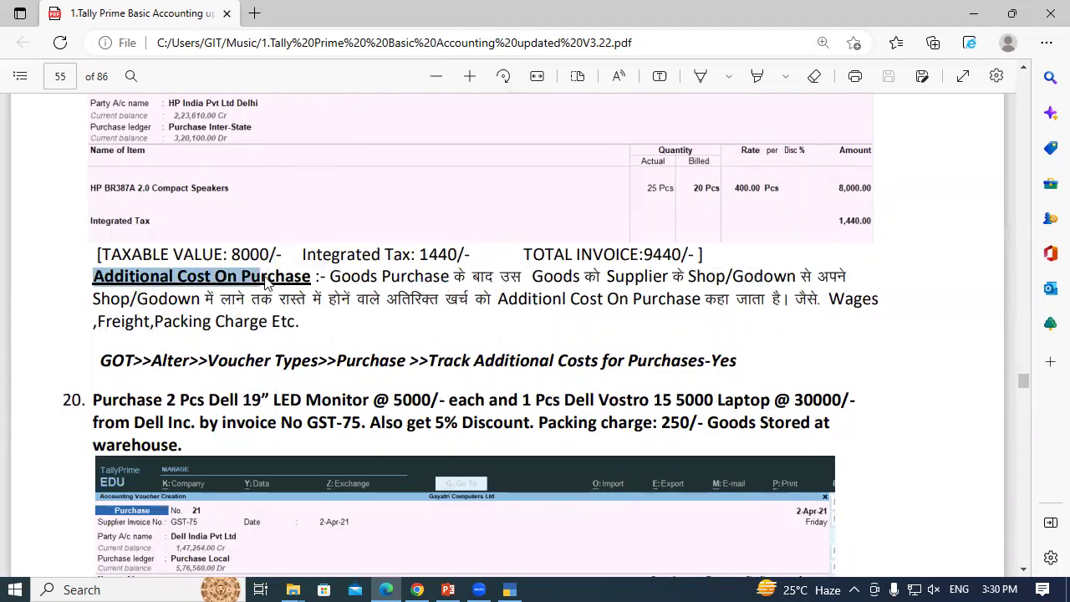
left_click(267, 277)
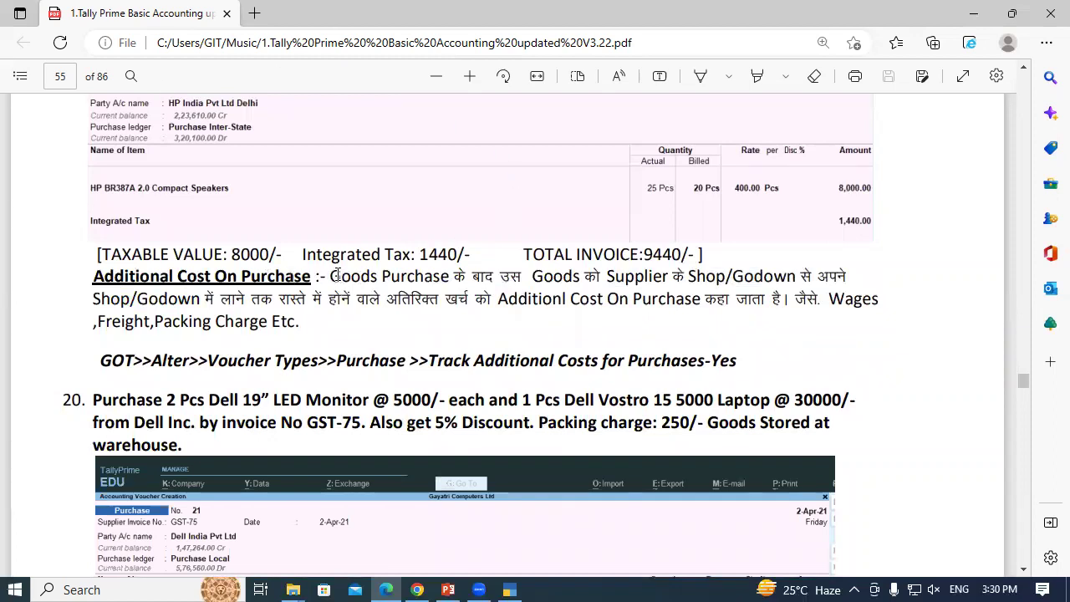
left_click_drag(331, 276, 518, 280)
left_click_drag(610, 277, 854, 278)
left_click_drag(94, 299, 750, 303)
left_click(499, 299)
left_click(749, 301)
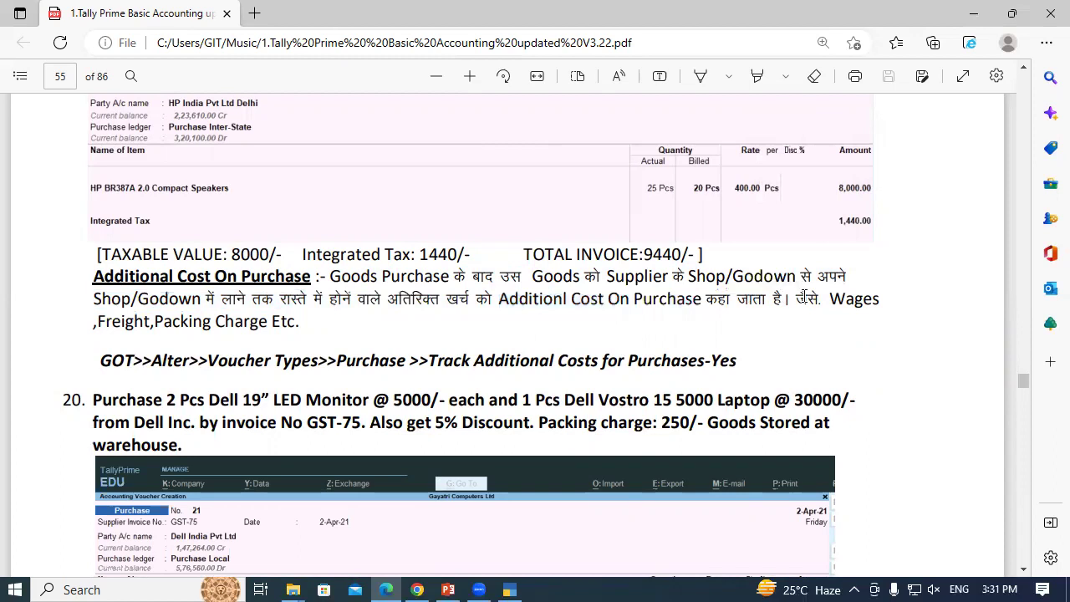
left_click_drag(829, 299, 888, 304)
left_click(887, 304)
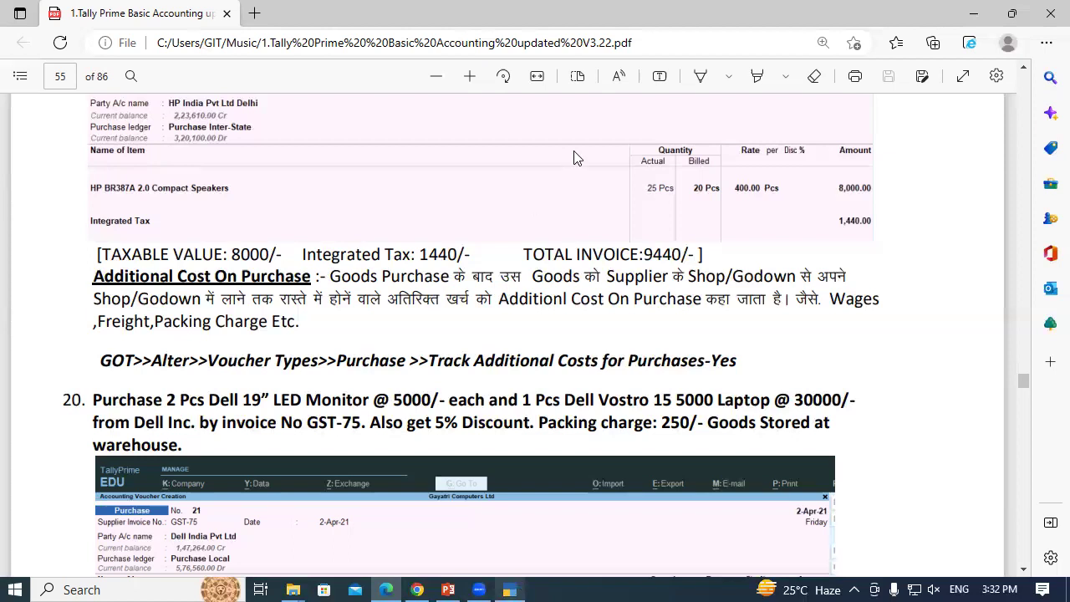
key("alt+Tab")
Alter the Purchase voucher type, set Track Additional Costs for Purchases to Yes, and save
key("Up")
key("Up")
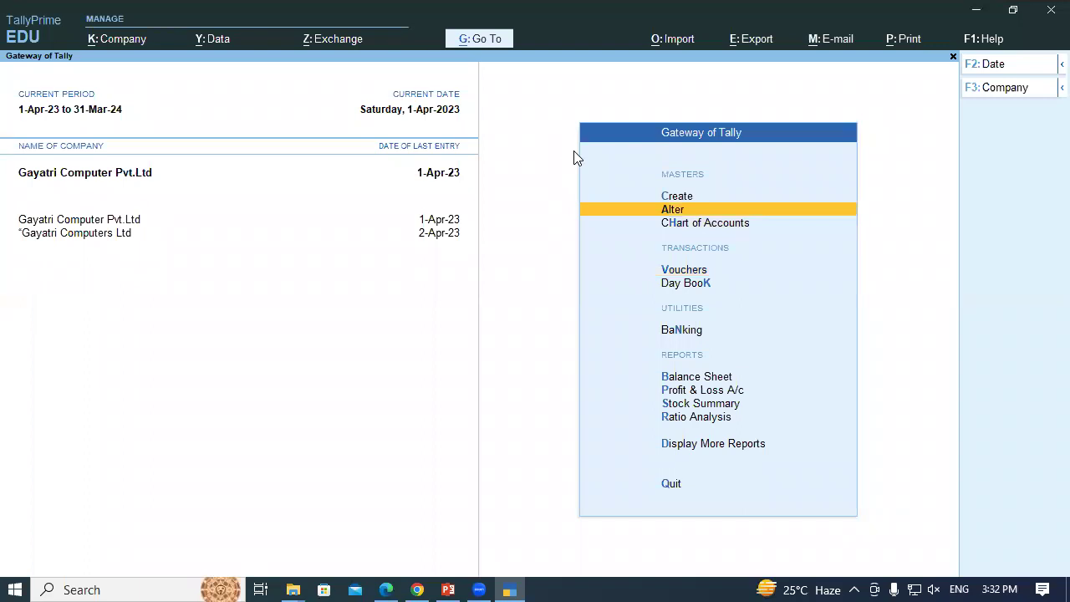
key("Return")
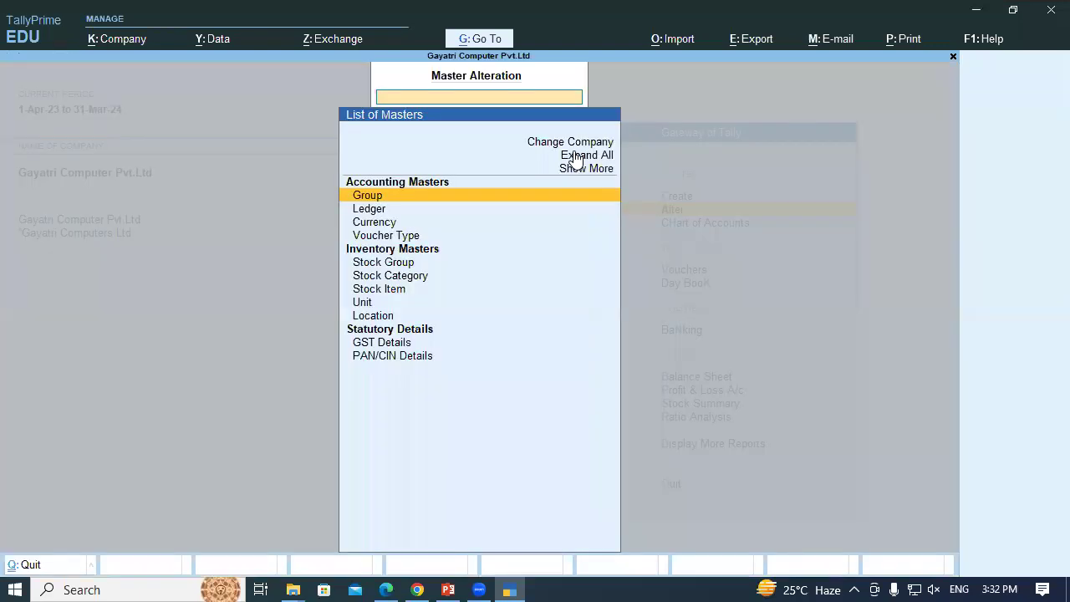
key("Down")
key("Down")
key("Down")
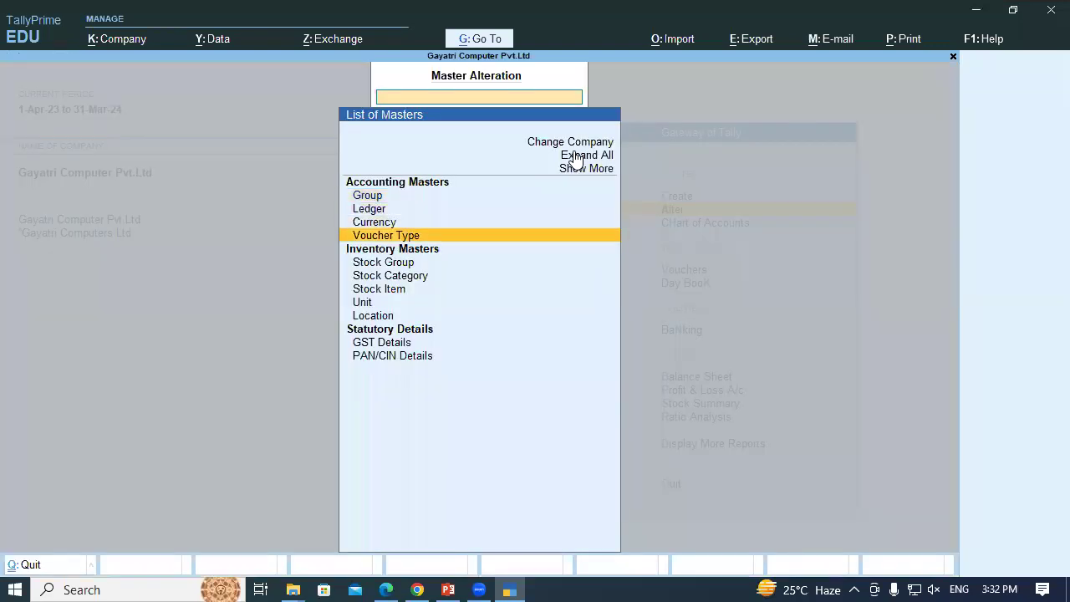
key("Return")
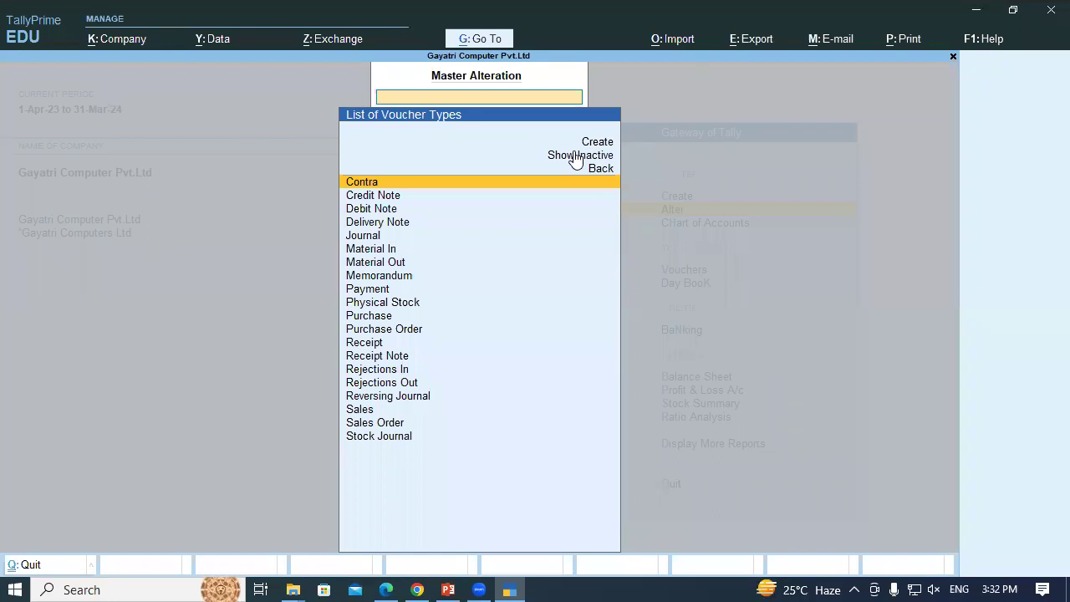
type("Pu")
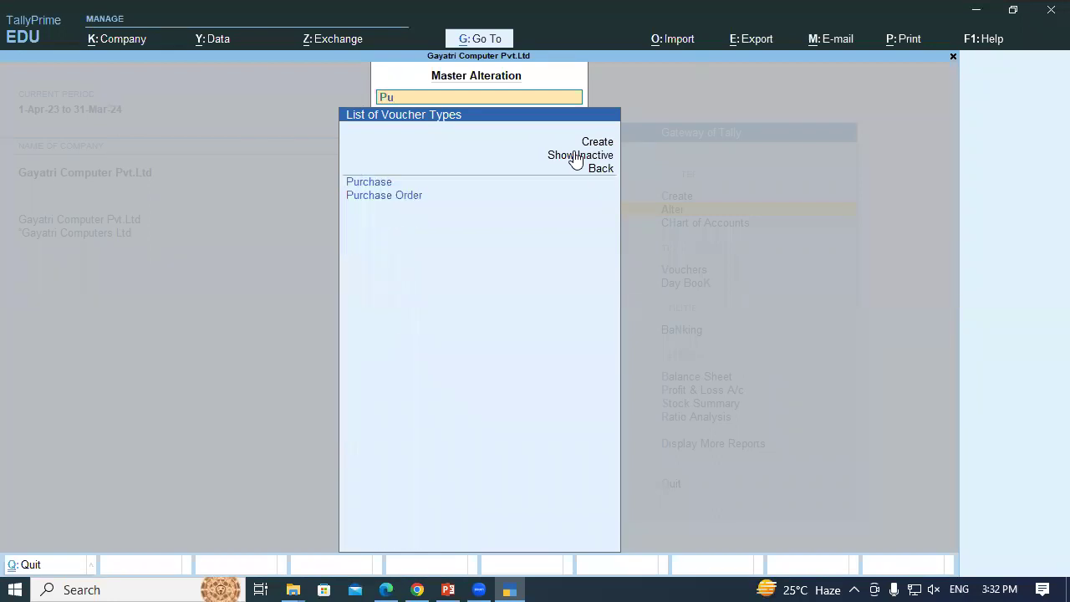
key("Return")
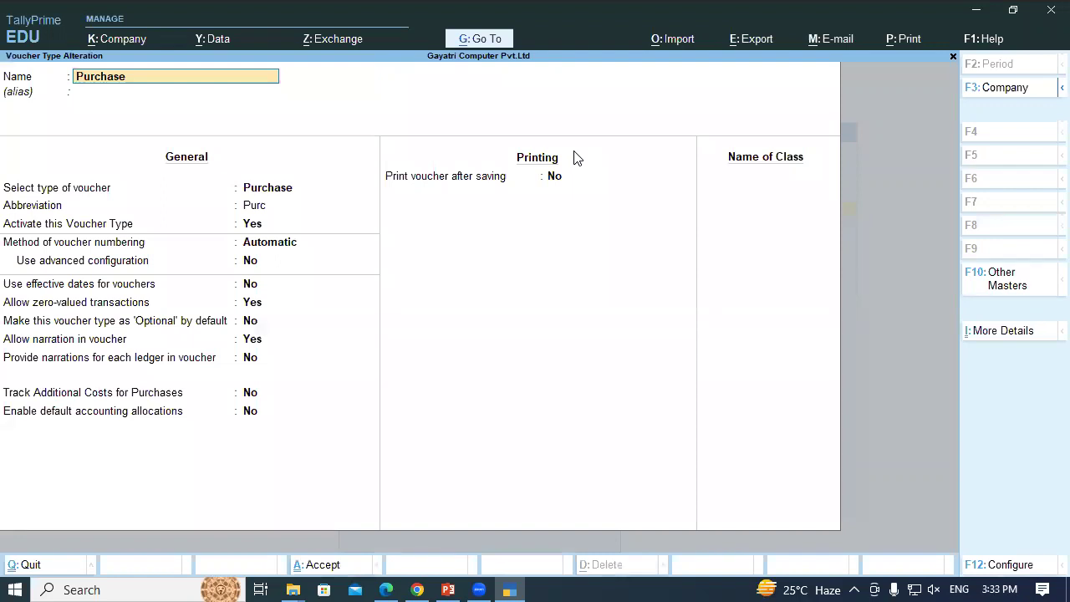
key("Return")
key("Return")
key("Return")
key("Return")
key("Return")
key("Return")
key("Return")
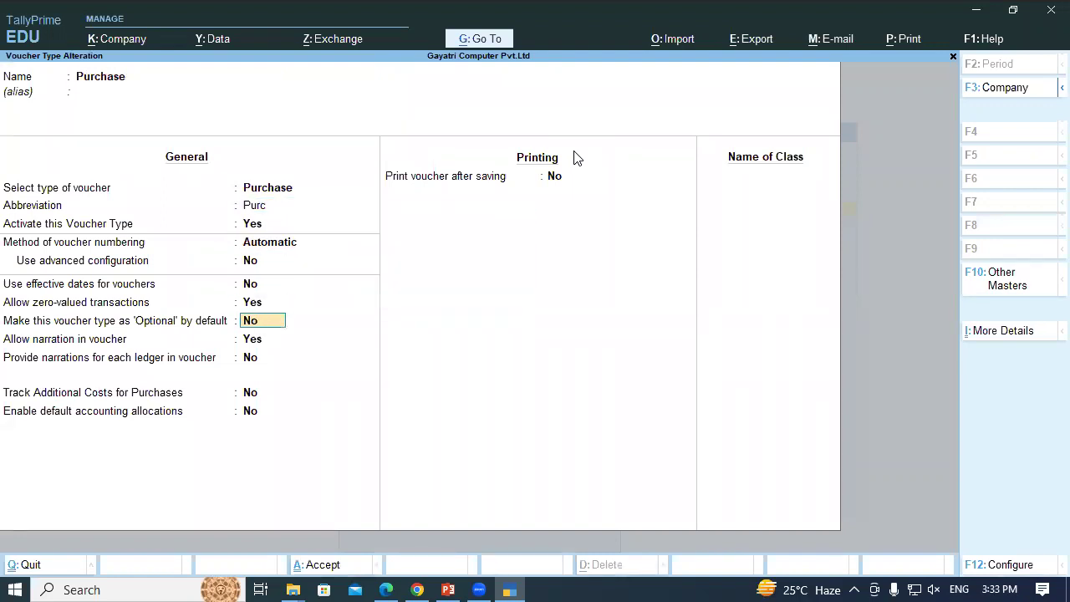
key("Return")
key("Return")
key("Return")
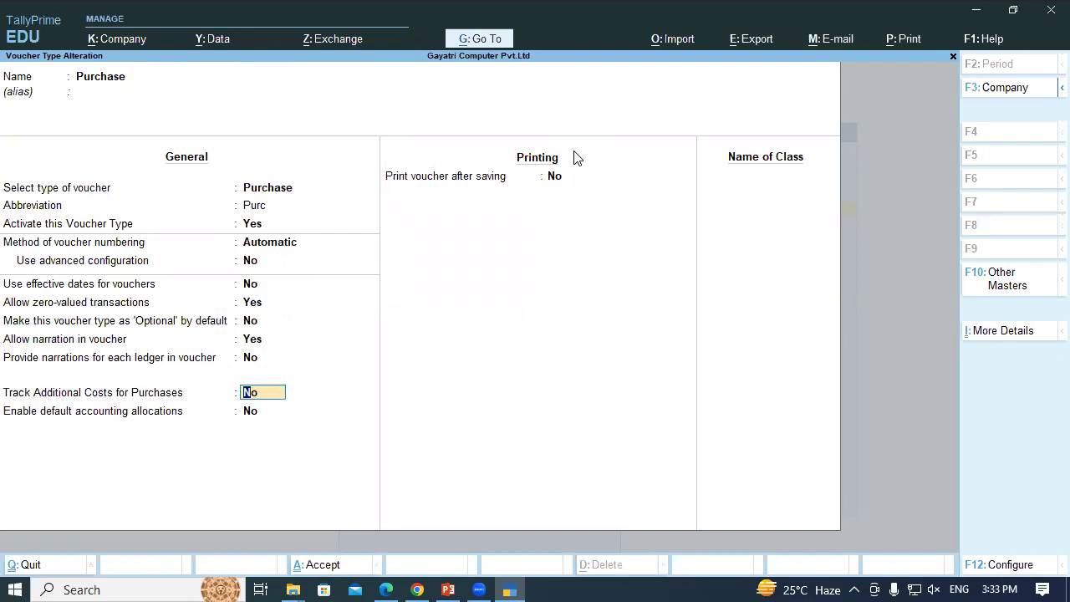
type("y")
key("Return")
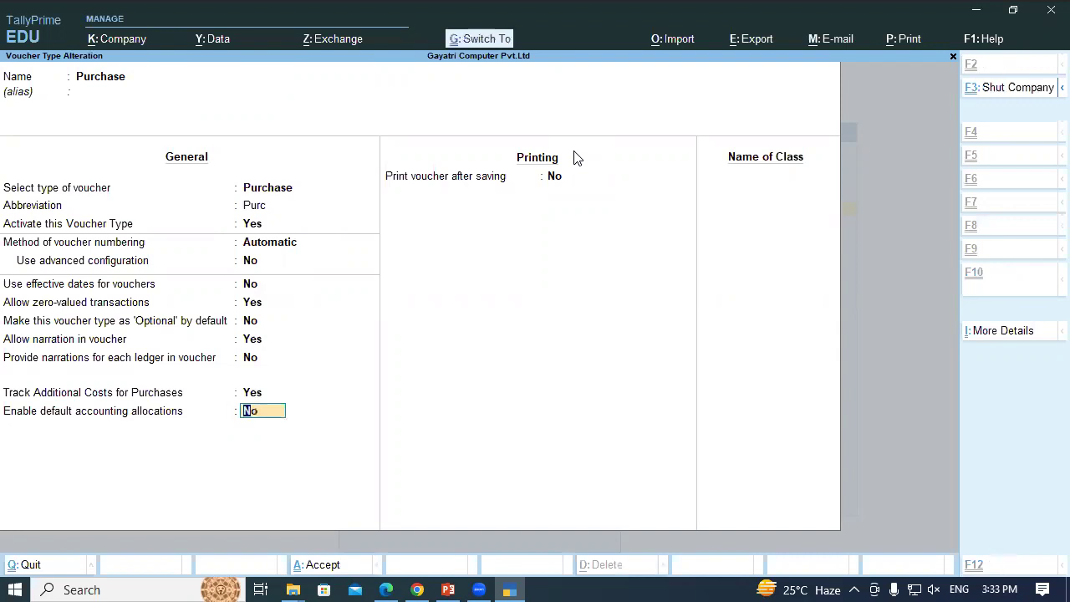
key("ctrl+a")
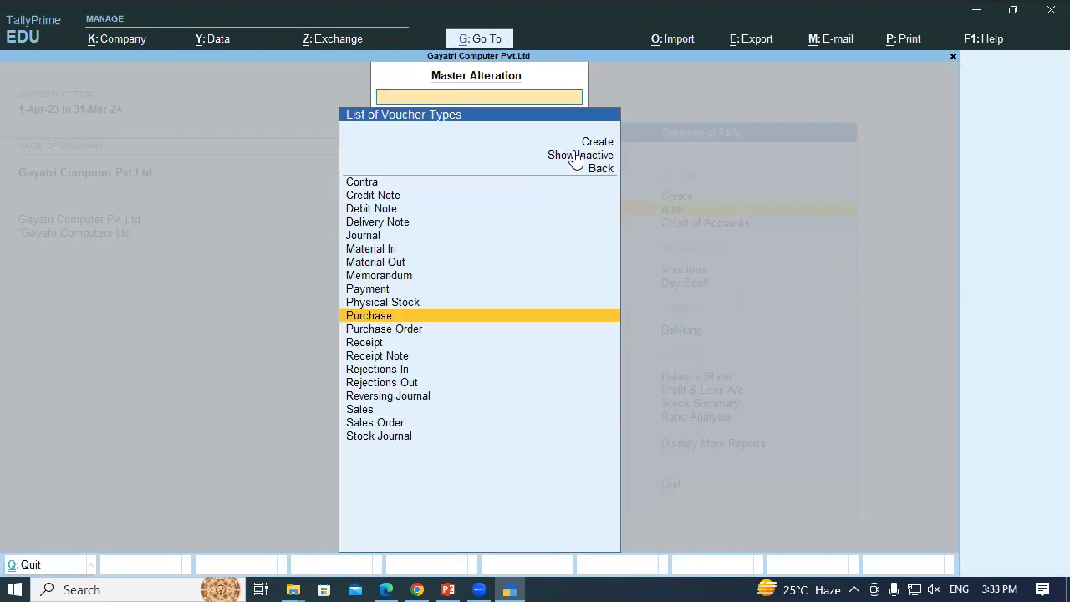
key("Escape")
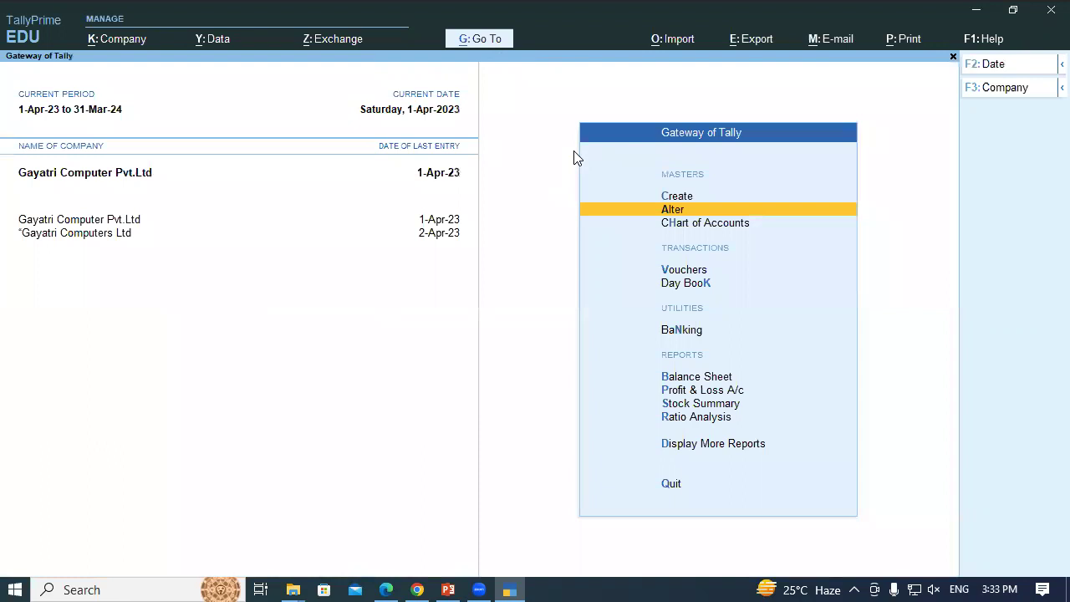
From a new Purchase voucher, set 'Use separate Actual and Billed Quantity columns' to No in F11 features and save
key("Down")
key("Down")
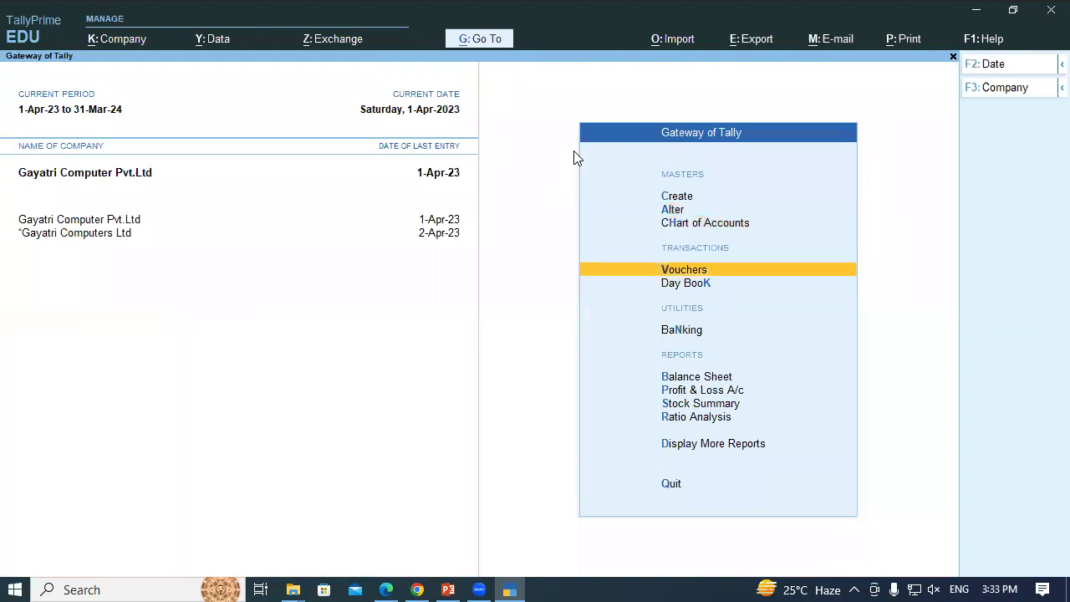
key("Return")
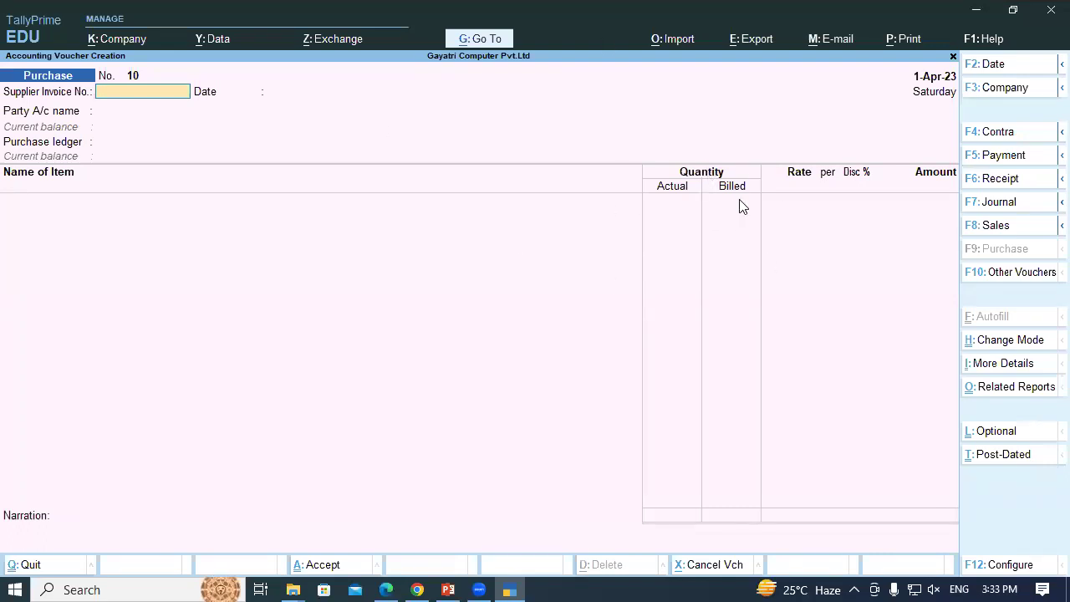
key("F11")
key("Return")
key("Return")
key("Return")
key("Return")
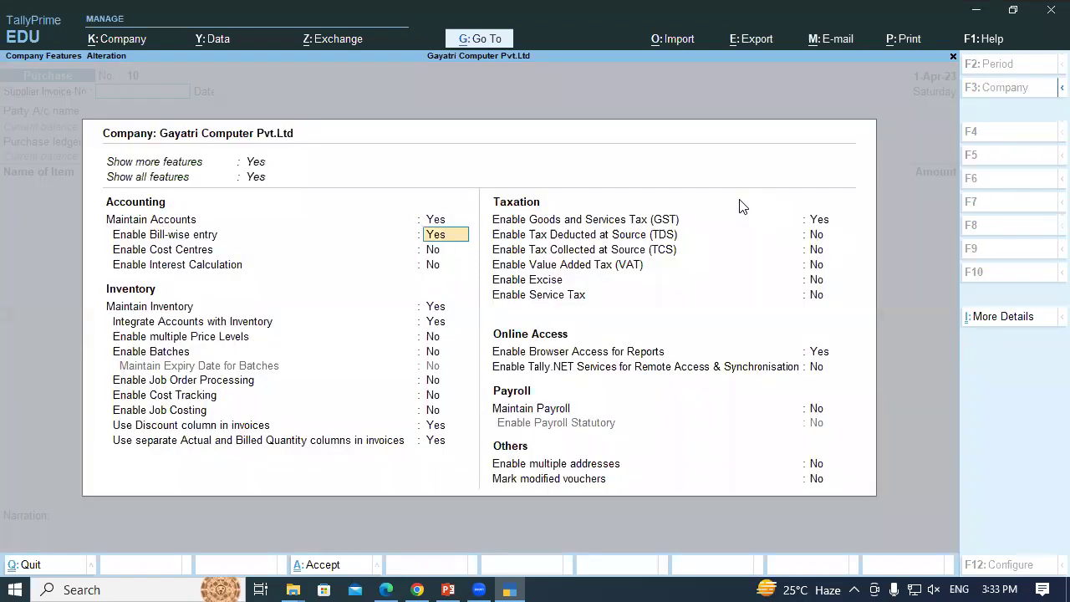
key("Return")
key("Return")
key("Return")
key("Return")
key("Return")
key("Return")
key("Return")
key("Return")
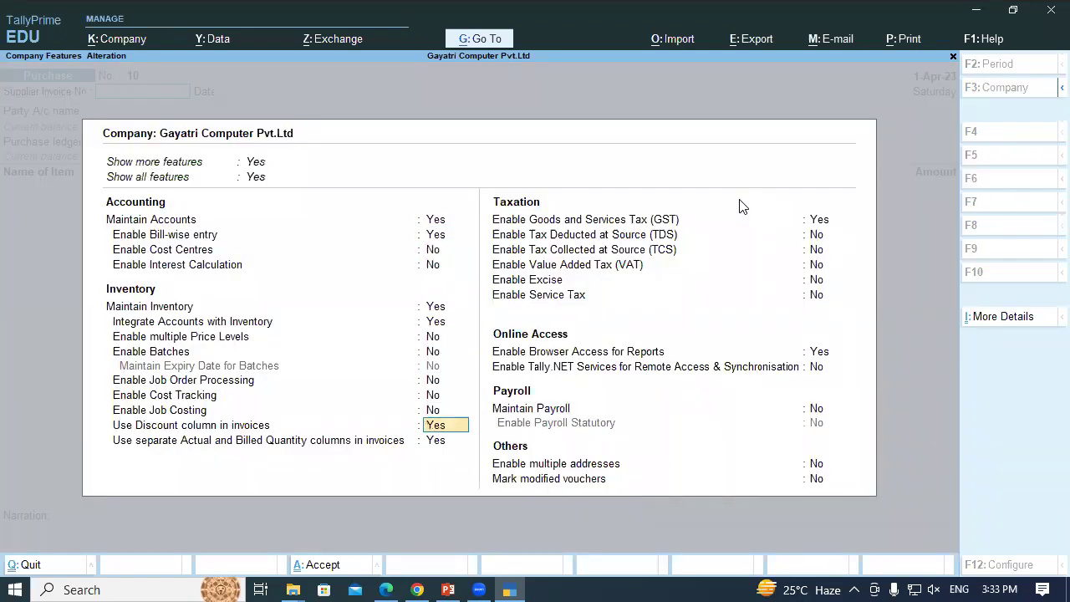
type("n")
key("Return")
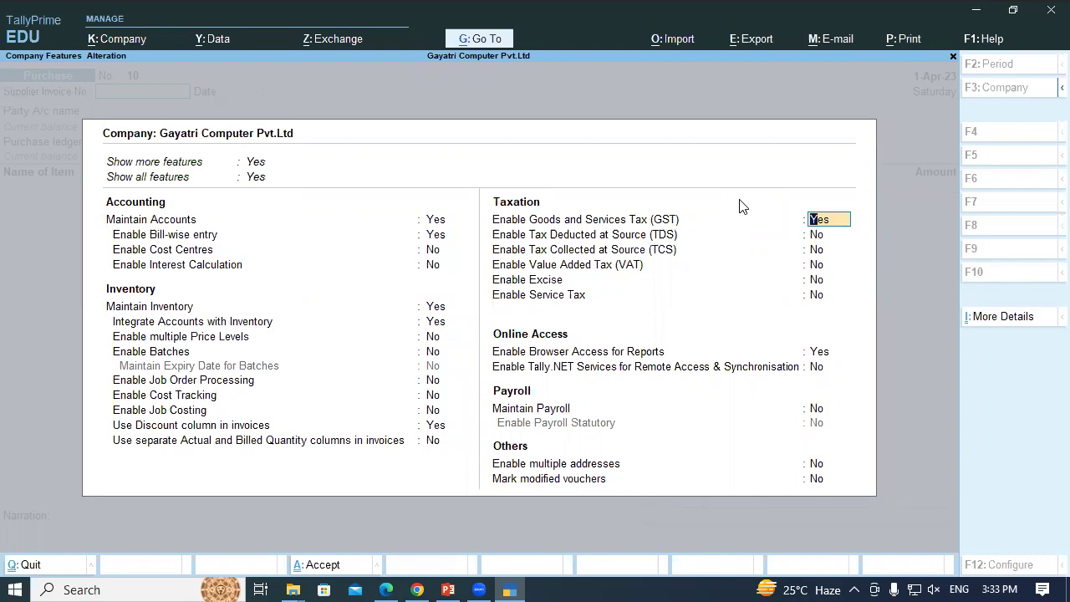
key("ctrl")
key("ctrl+a")
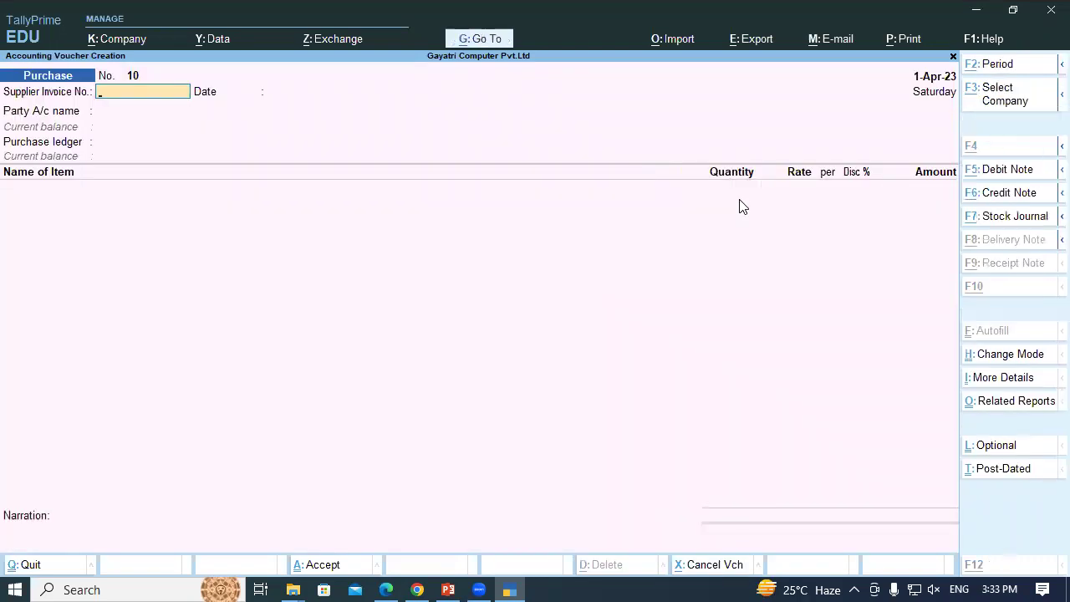
key("alt+Tab")
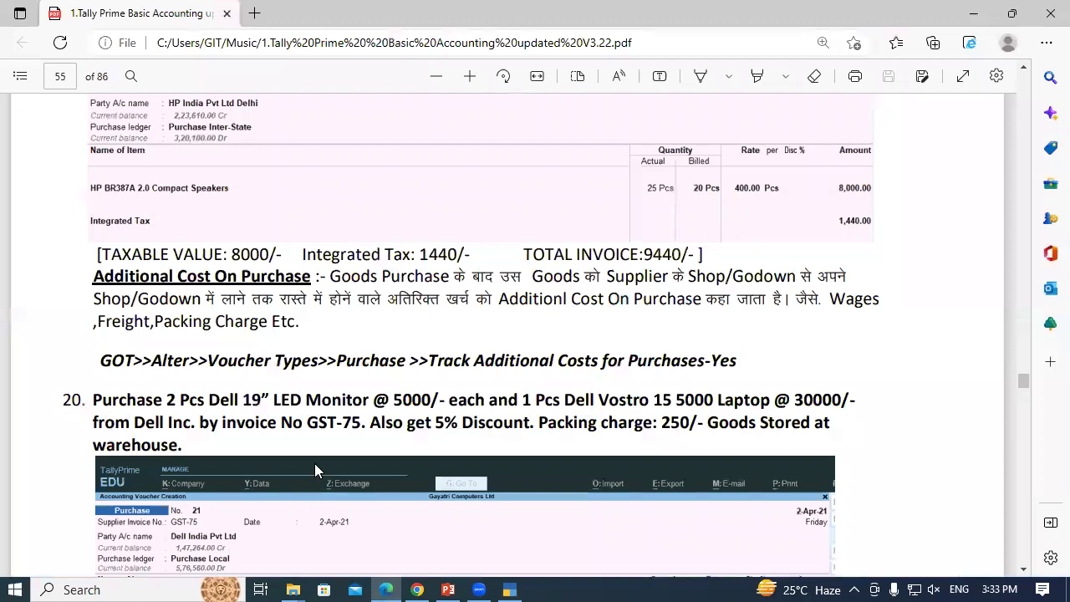
Enter supplier invoice number GST-75 from exercise 20 and accept the voucher date
double_click(321, 421)
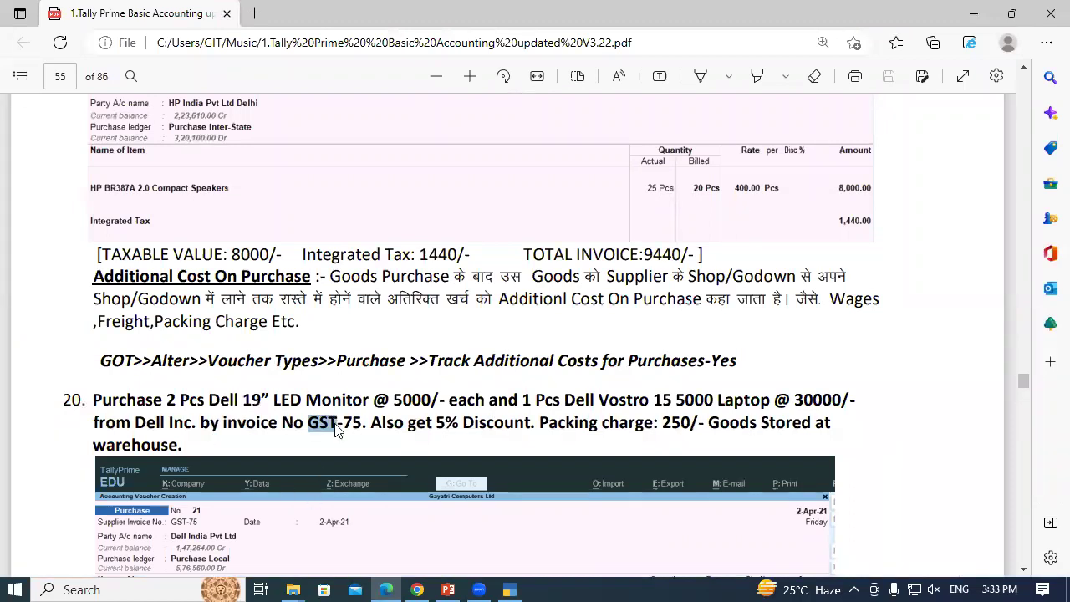
key("alt+Tab")
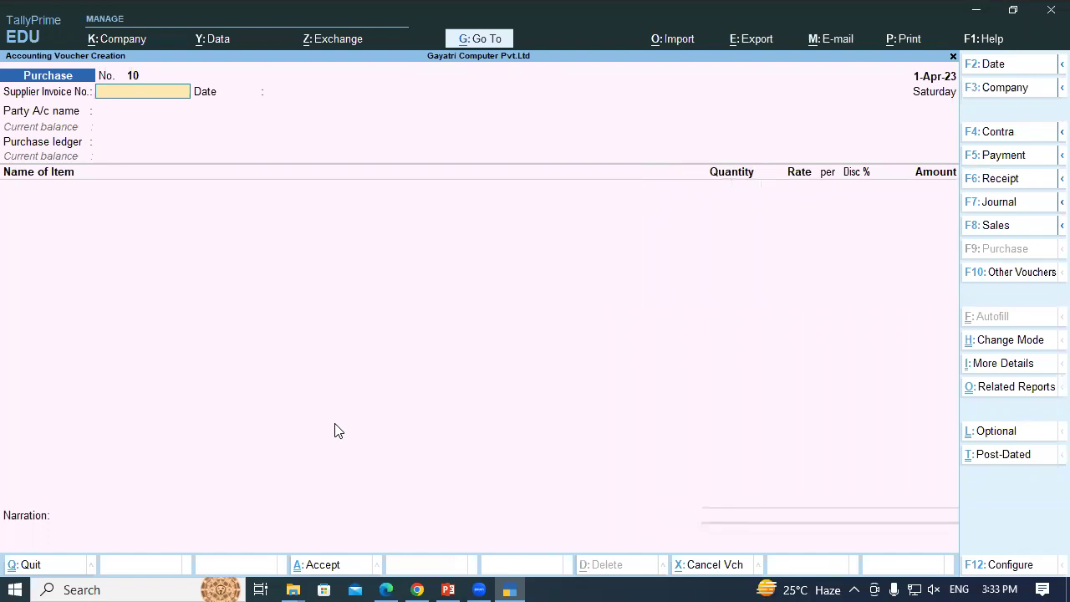
type("GST-75")
key("Return")
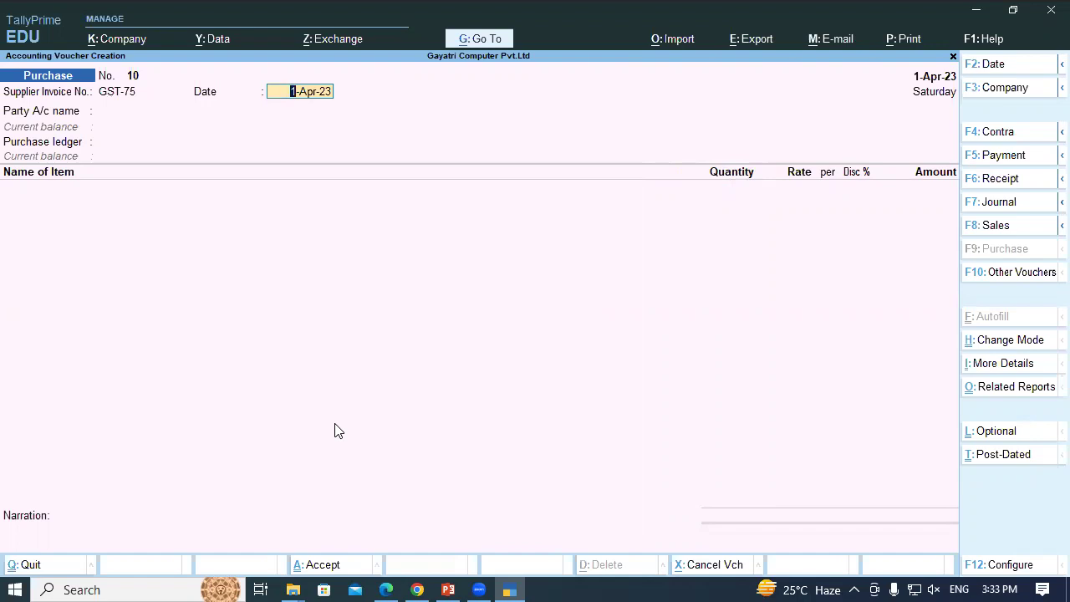
key("Return")
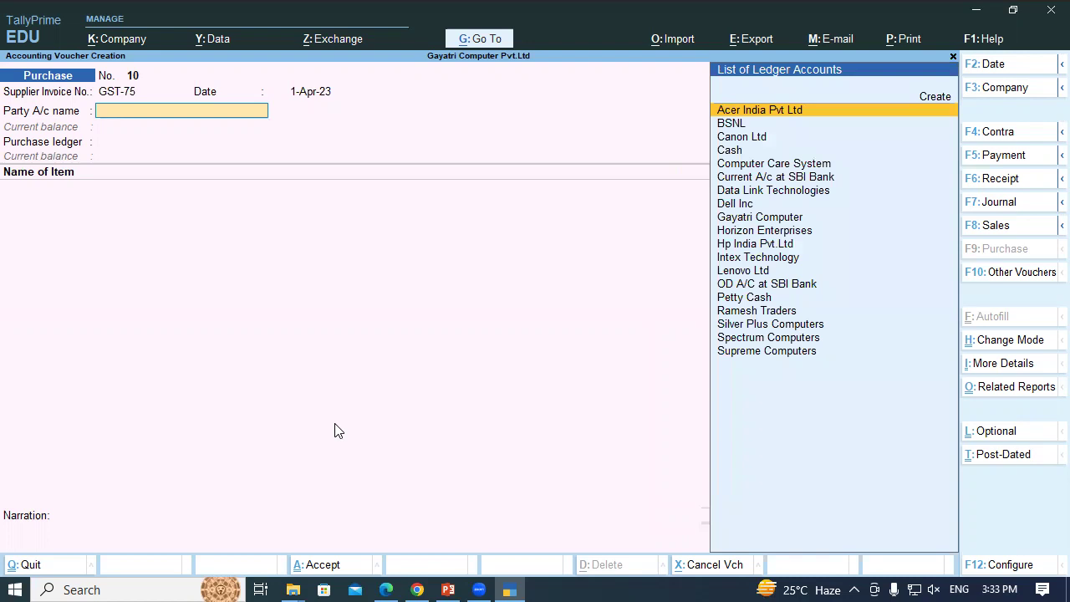
Select Dell Inc as the party and Purchase Local as the purchase ledger
key("alt+Tab")
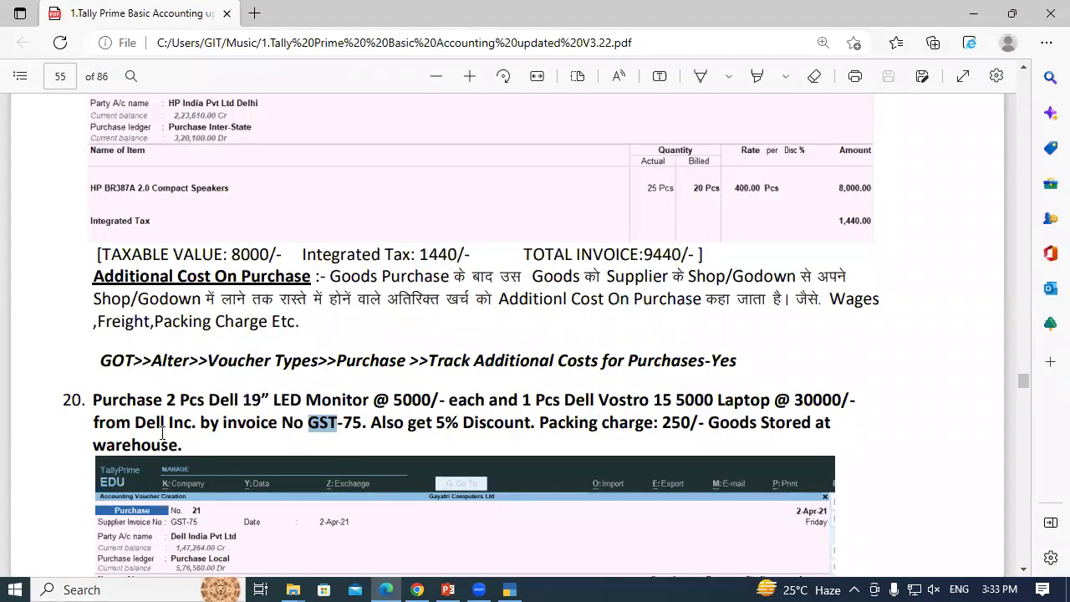
key("alt+Tab")
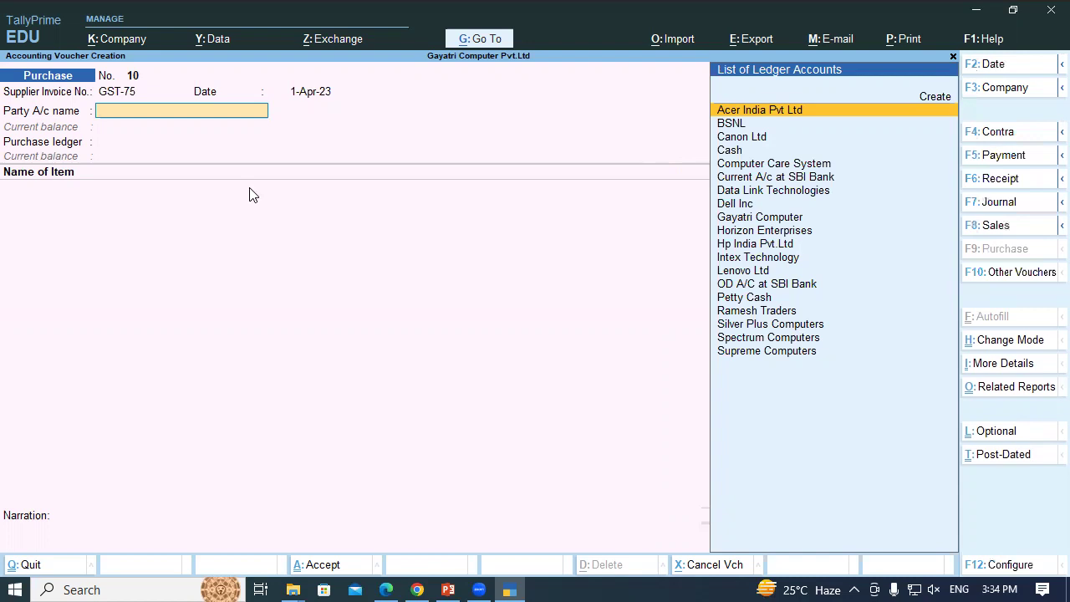
type("Del")
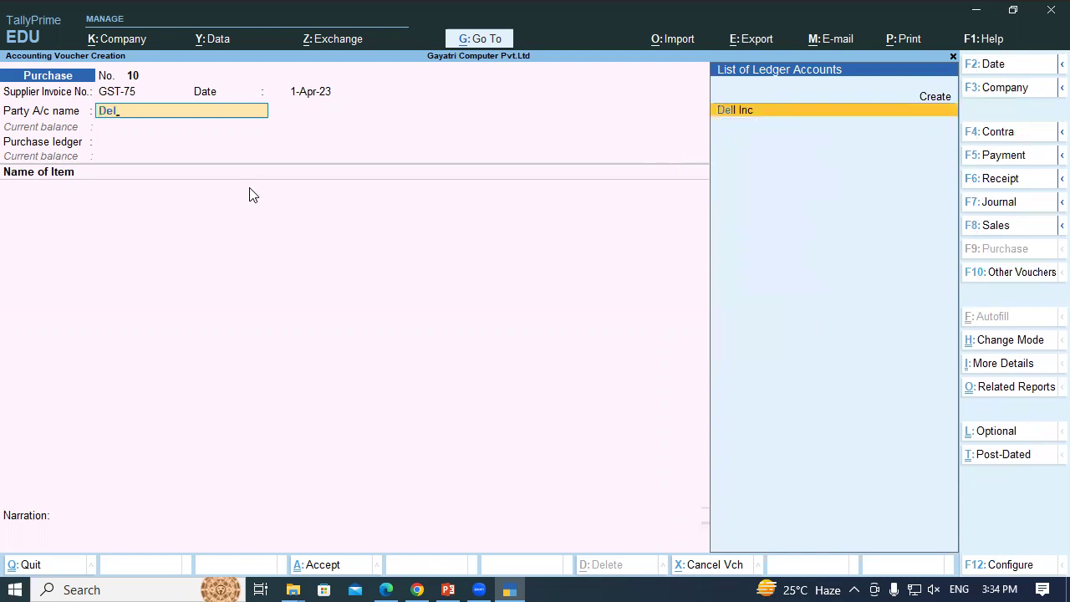
key("Return")
key("ctrl+a")
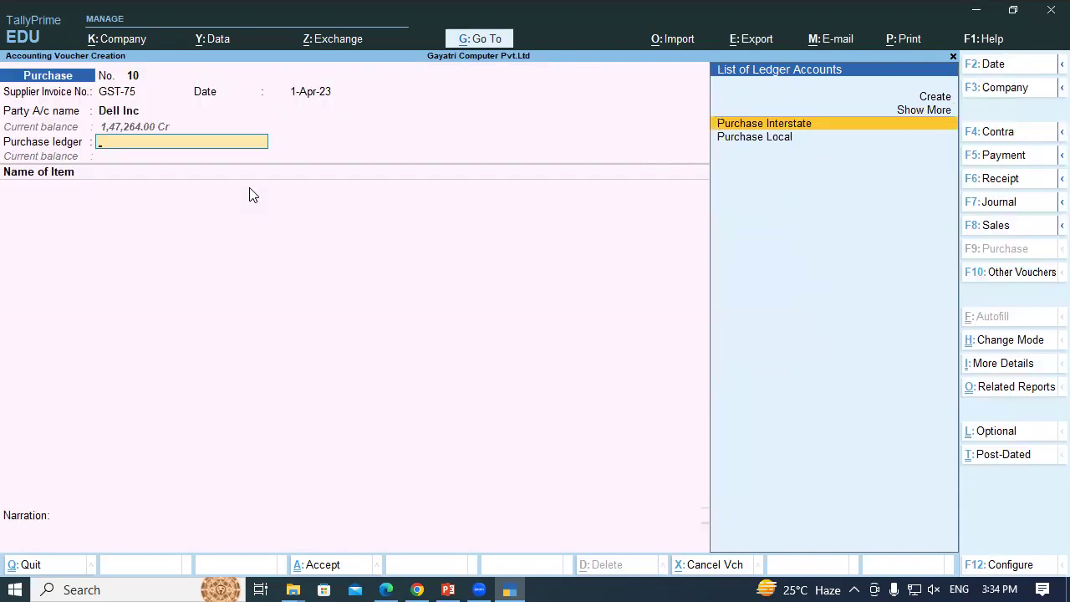
key("Down")
key("Return")
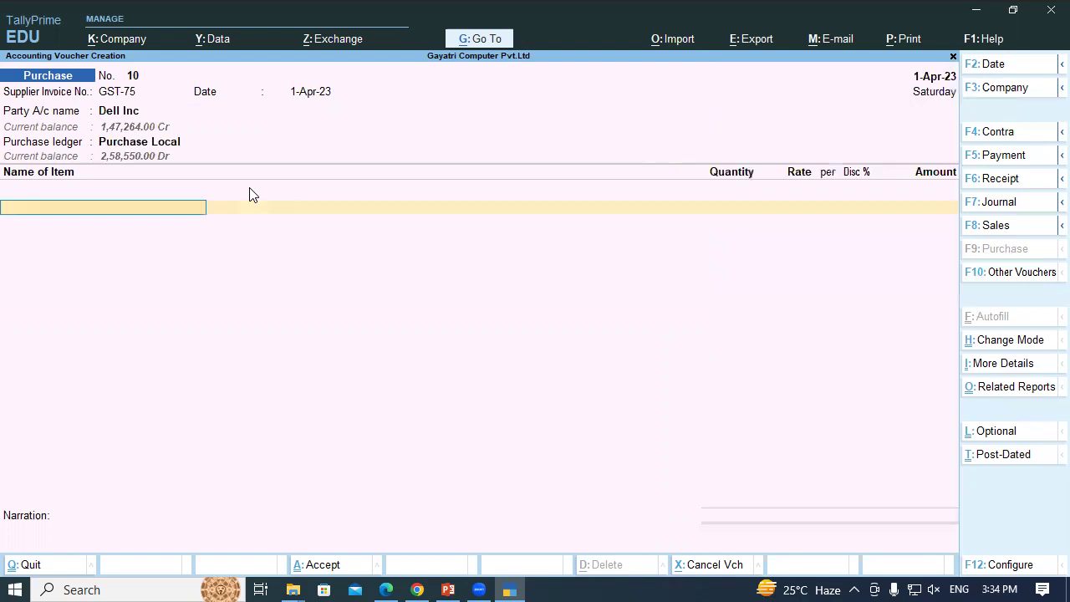
key("alt+Tab")
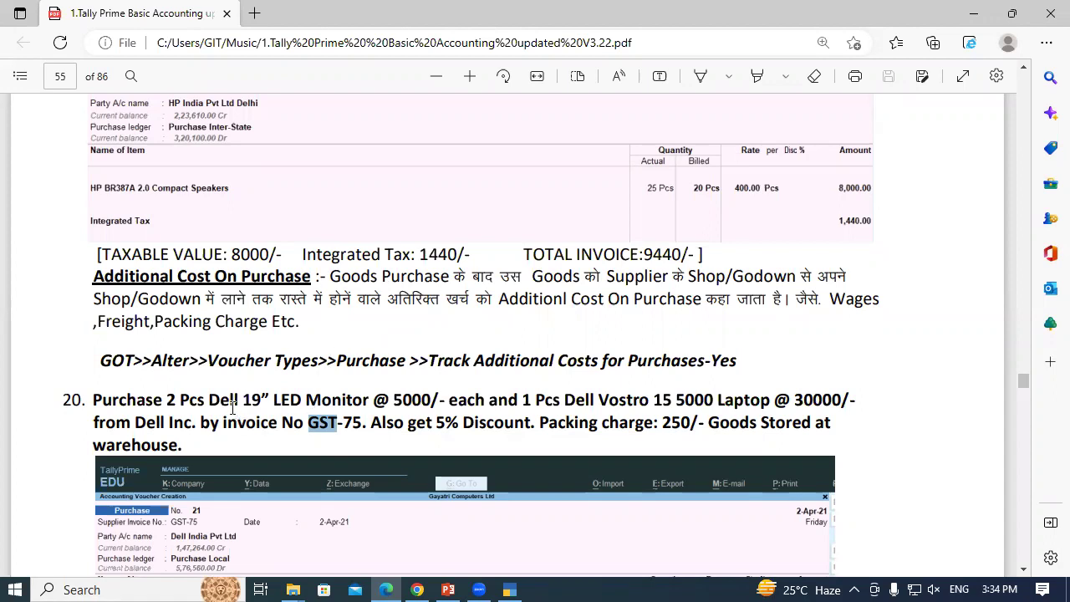
Add the Dell 19” LED Monitor item stored at Shop with quantity 2 Pcs
left_click_drag(167, 399, 241, 401)
key("alt+Tab")
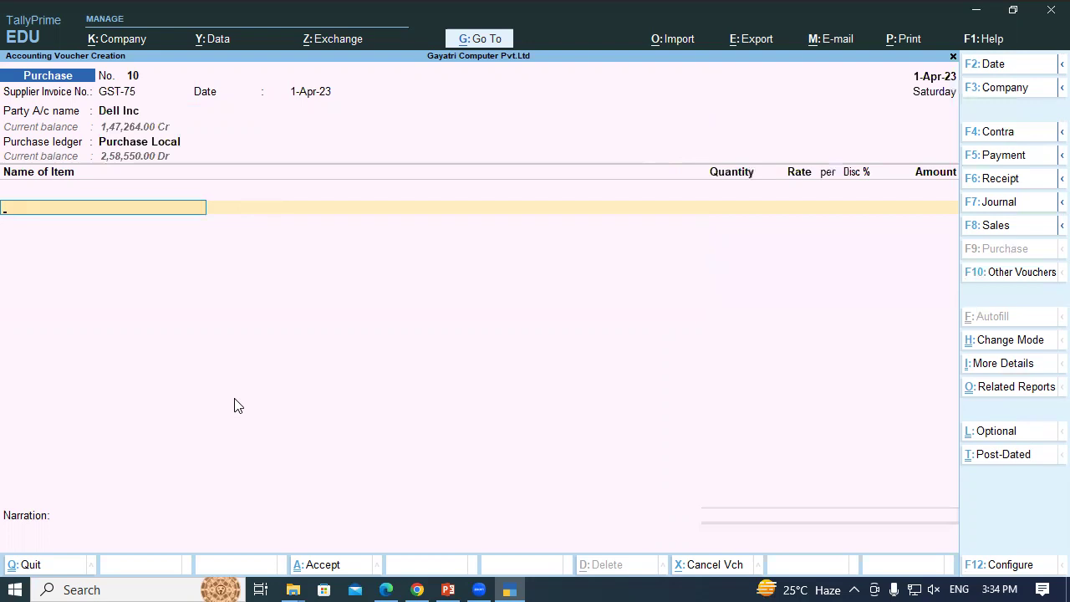
type("Del")
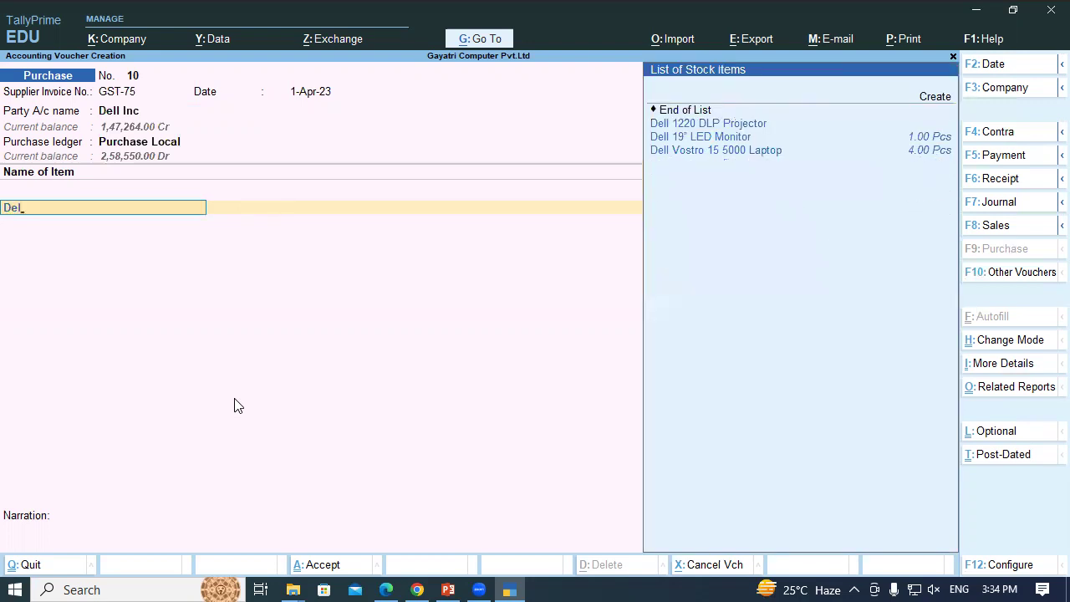
key("Down")
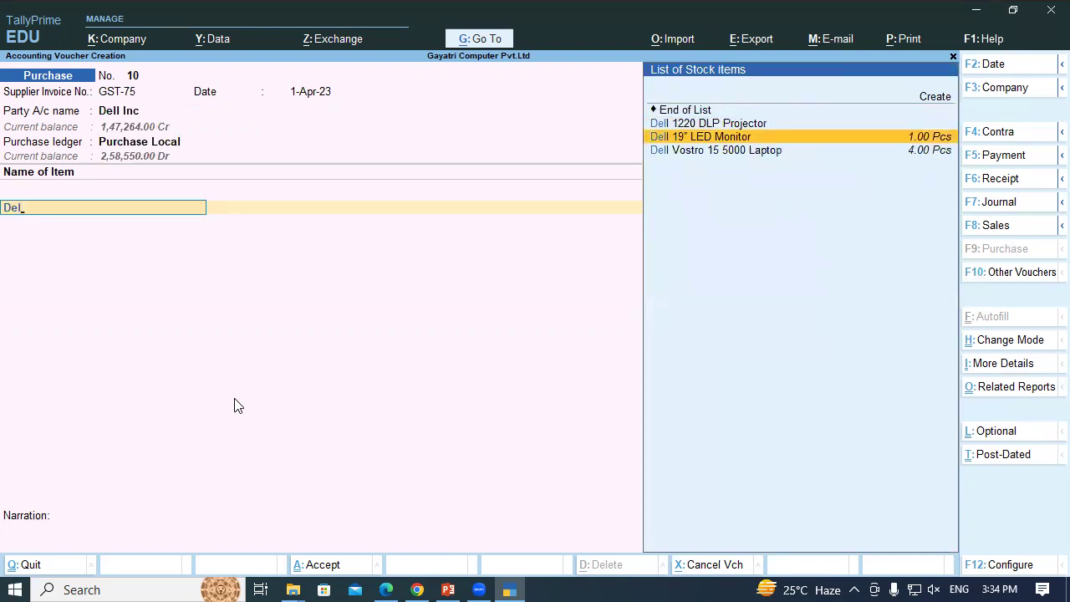
key("Return")
key("Return")
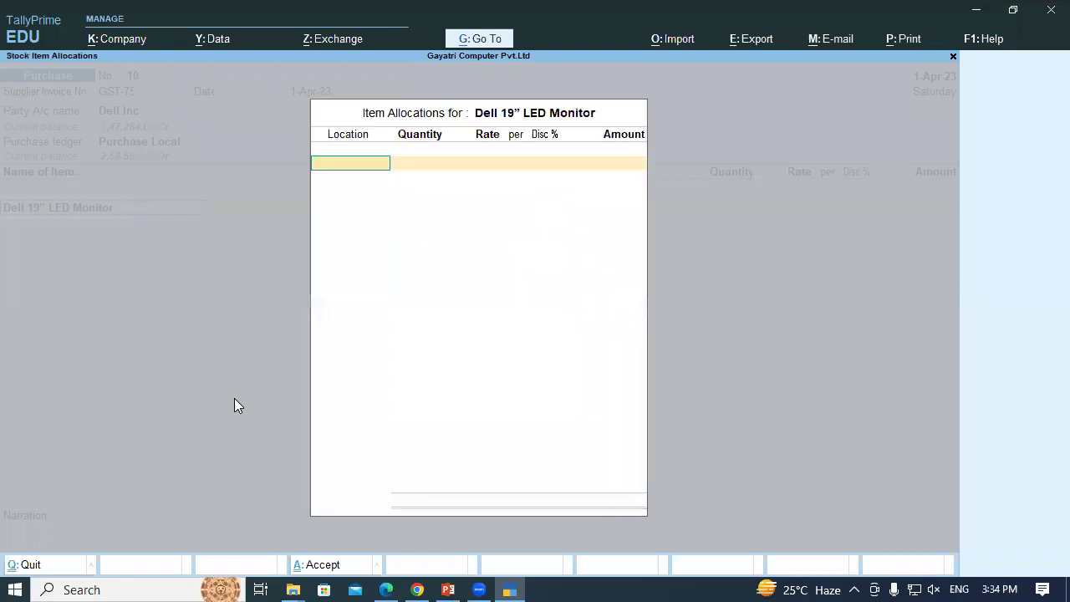
key("Down")
key("Down")
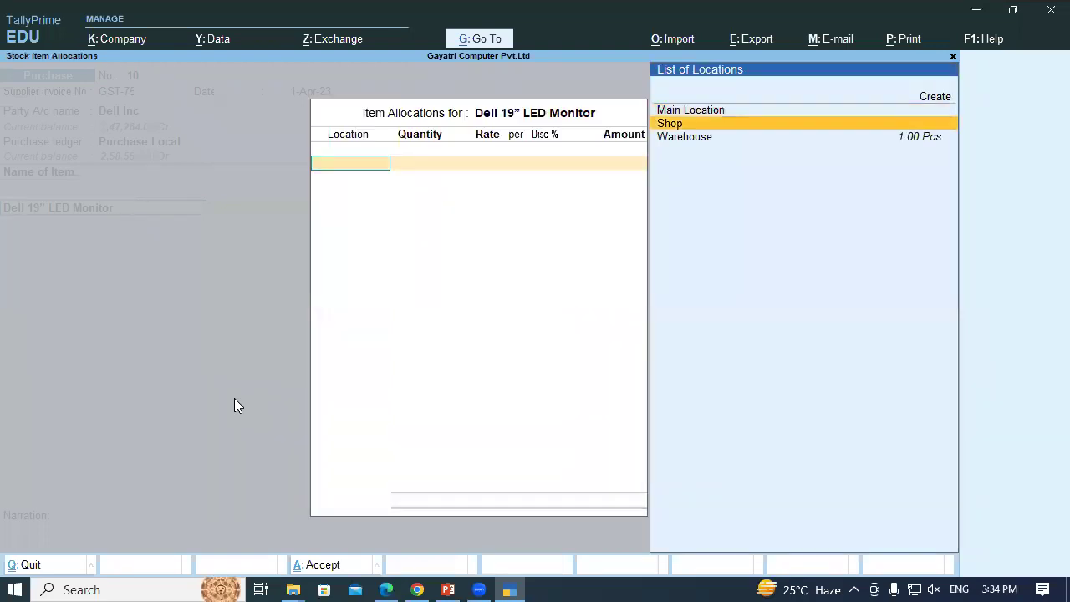
key("Up")
key("Return")
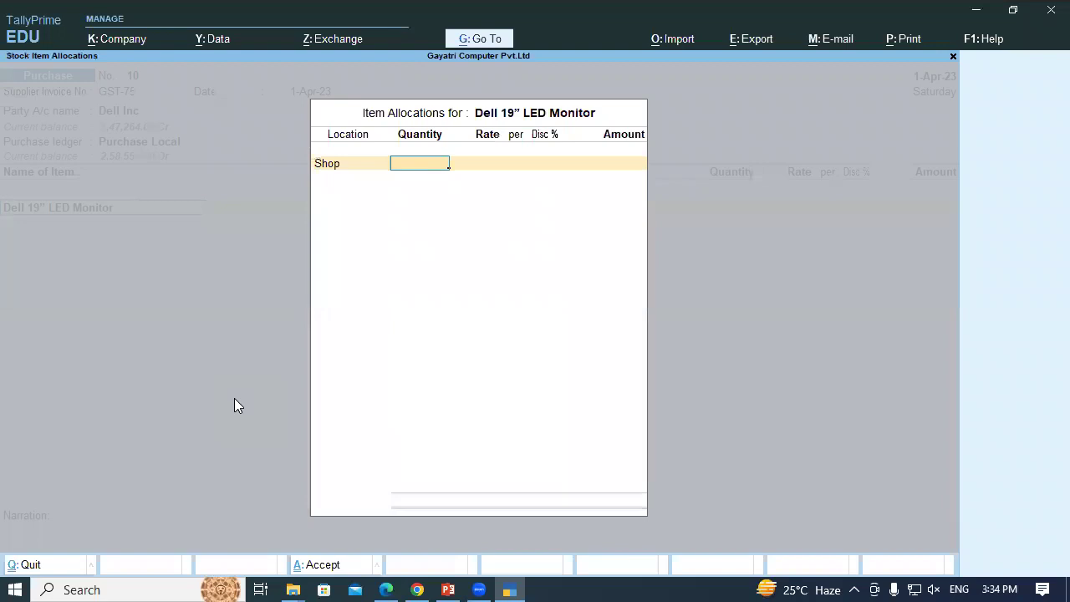
type("2")
key("Return")
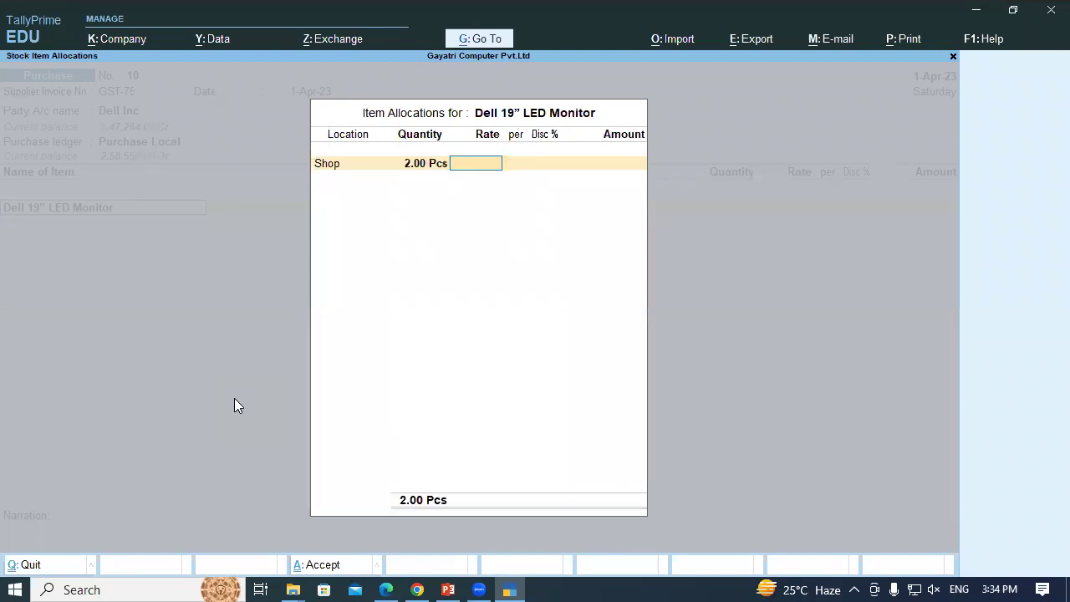
Enter the 30,000 rate with no discount, completing the 60,000.00 monitor line
key("alt+Tab")
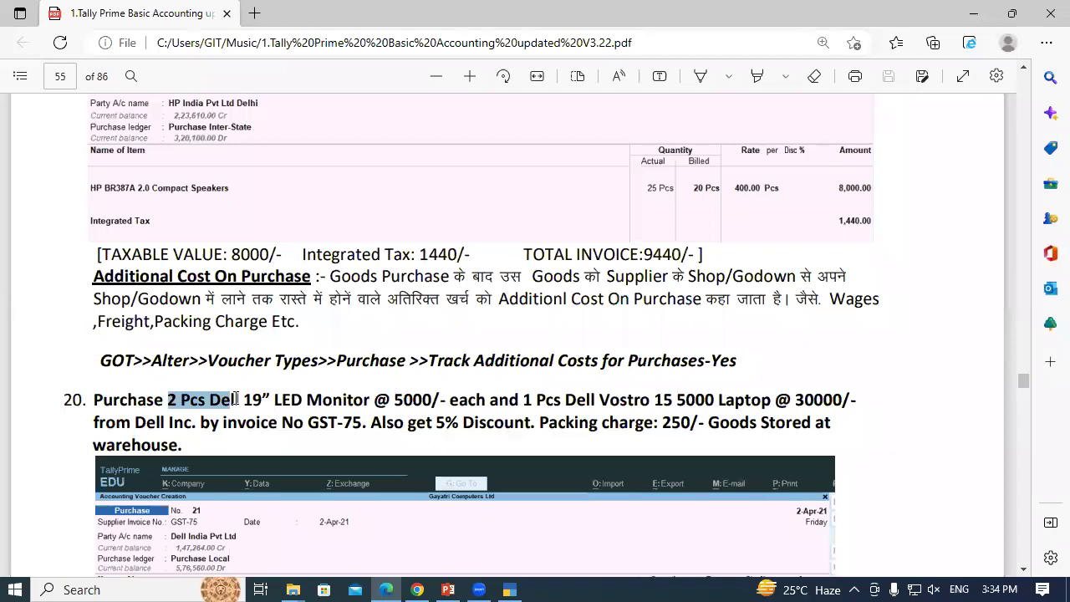
key("alt+Tab")
type("30000")
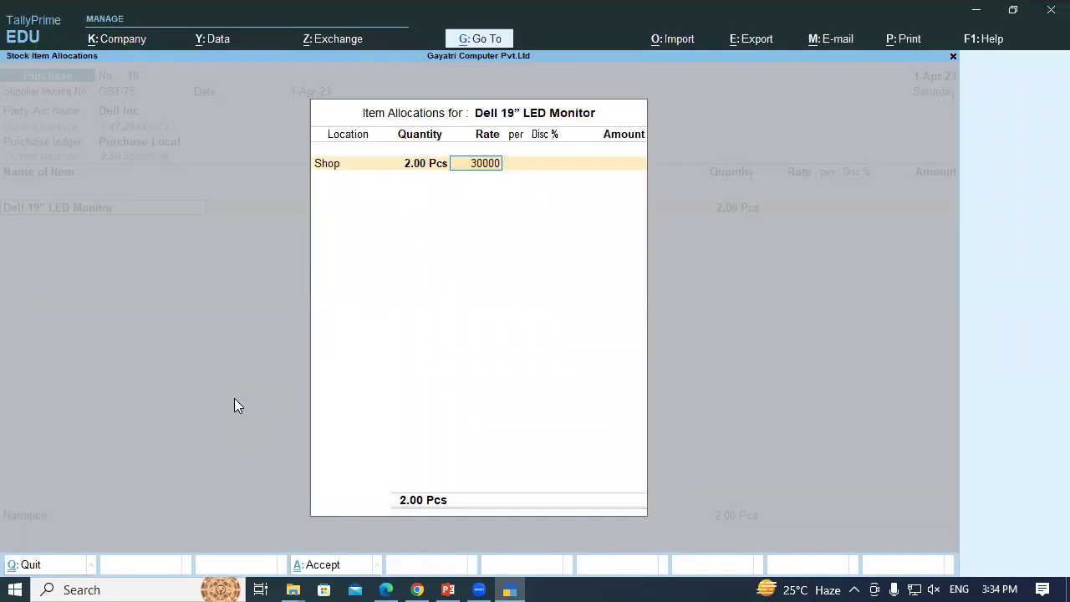
key("Return")
key("Return")
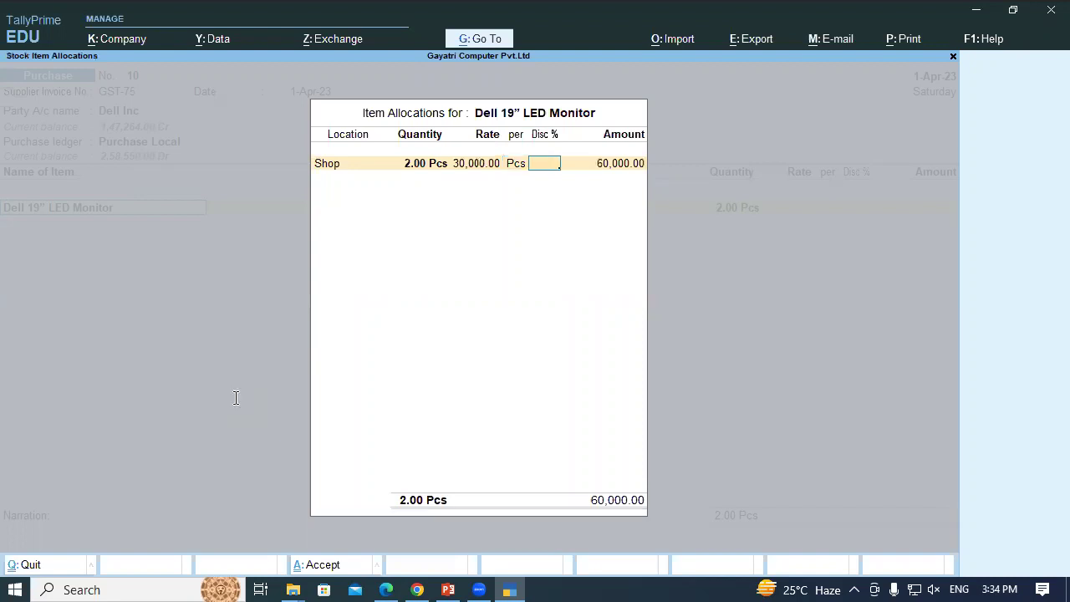
key("alt+Tab")
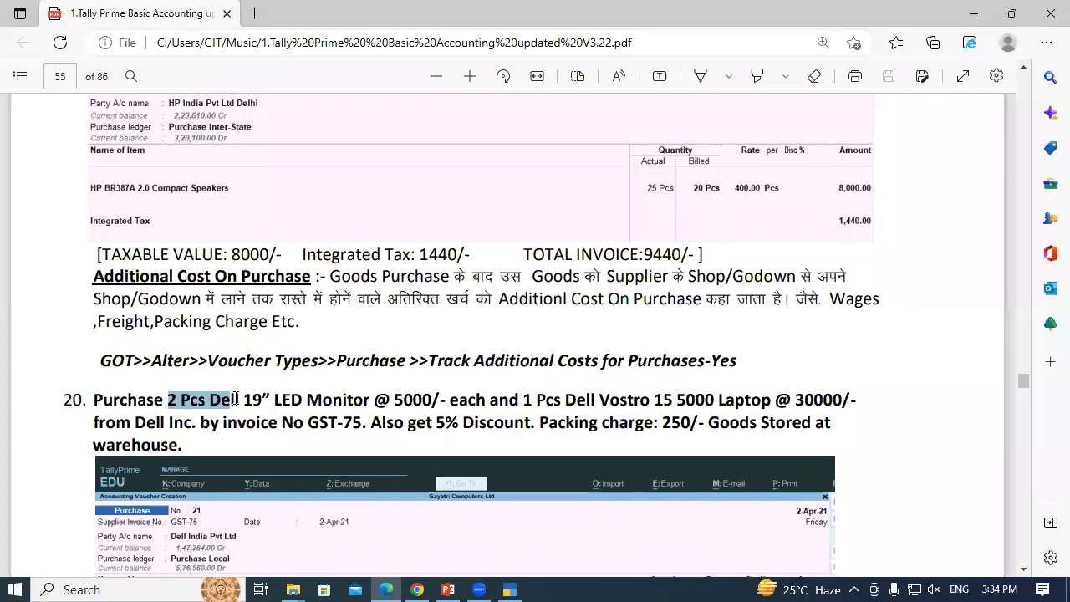
key("alt+Tab")
key("Return")
key("Return")
key("Return")
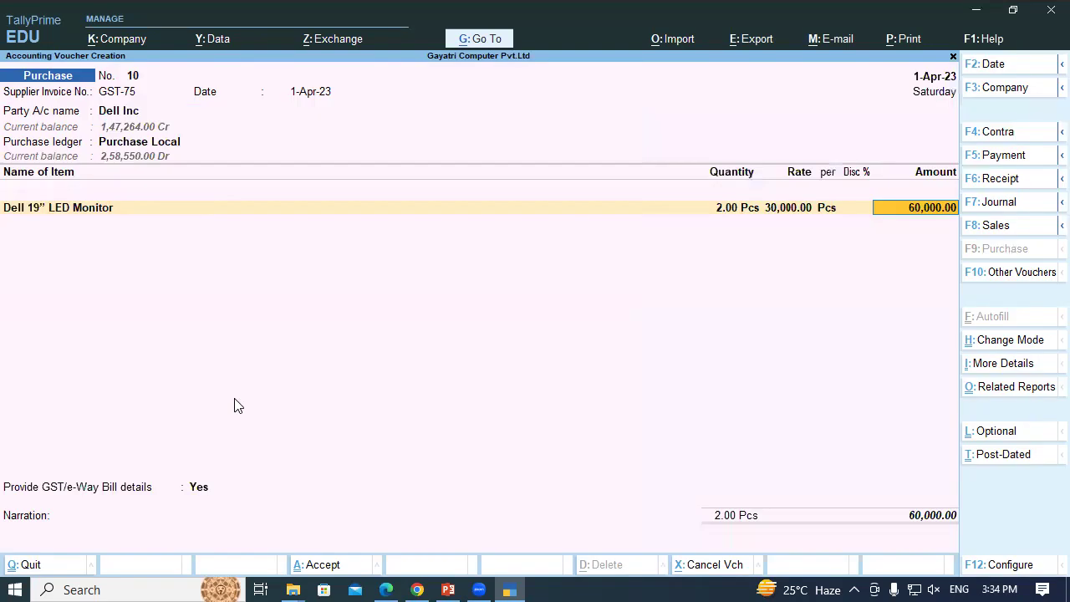
key("Return")
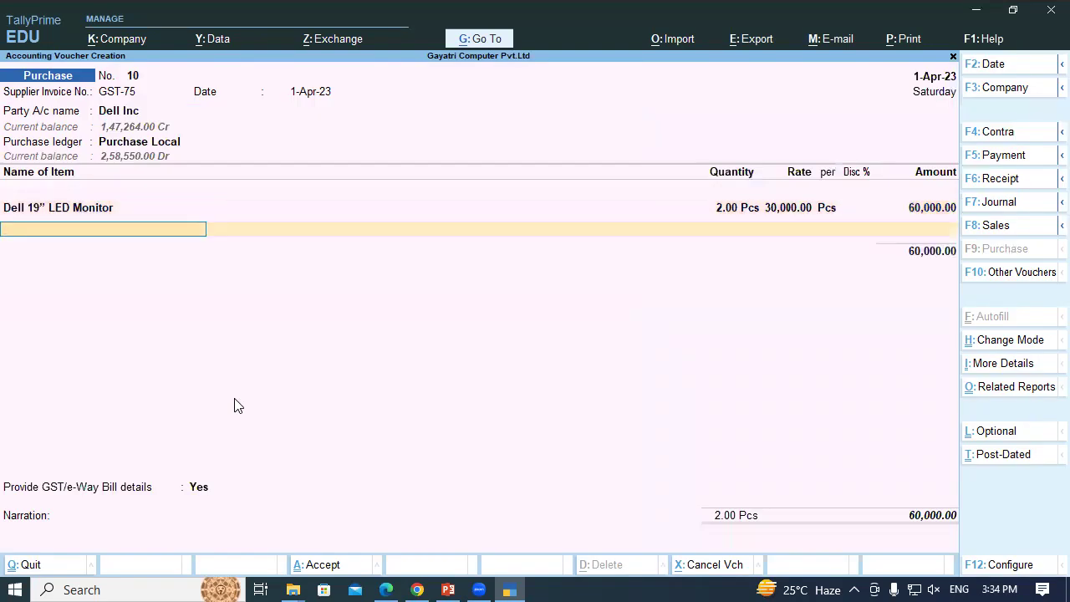
key("Return")
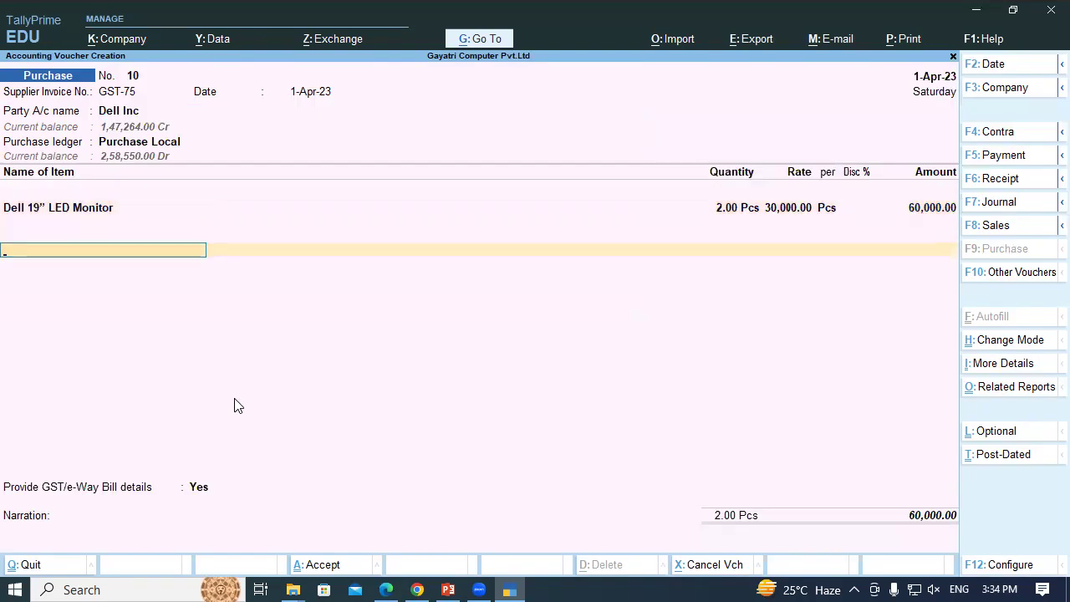
key("alt+Tab")
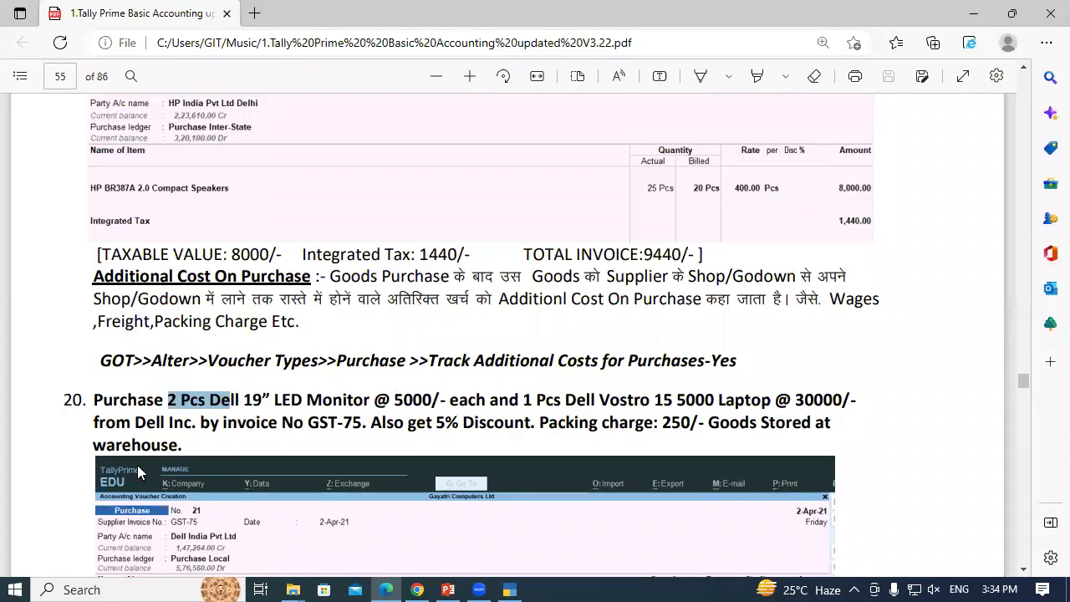
Mark the 5% discount and packing charge wording in the Dell example, then return to TallyPrime
scroll(137, 465, "down", 3)
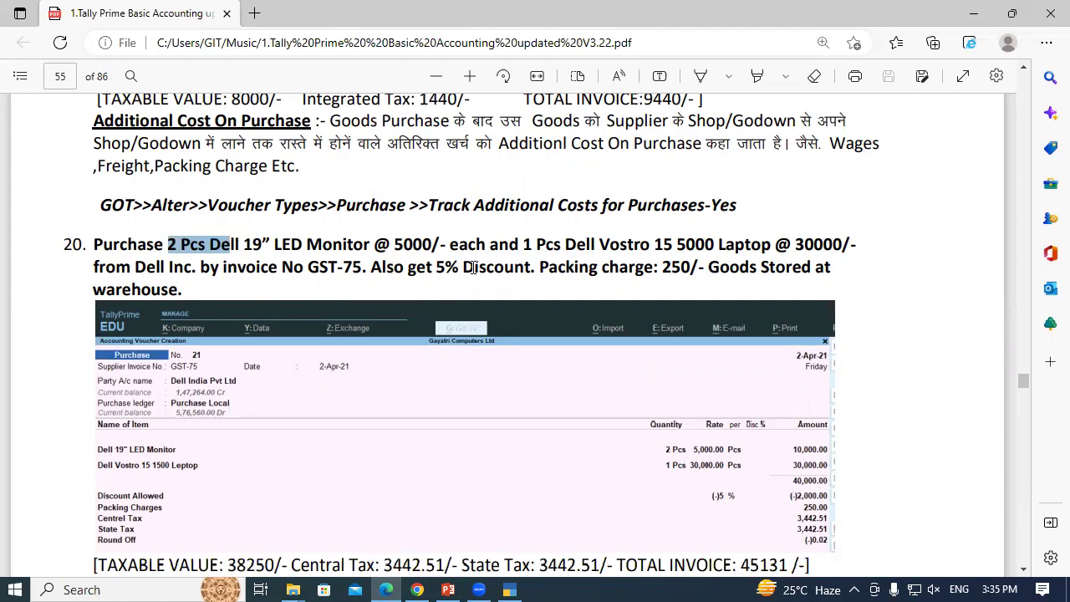
left_click_drag(462, 268, 601, 269)
left_click(535, 269)
left_click(488, 266)
left_click_drag(463, 267, 657, 279)
left_click(528, 267)
left_click(512, 269)
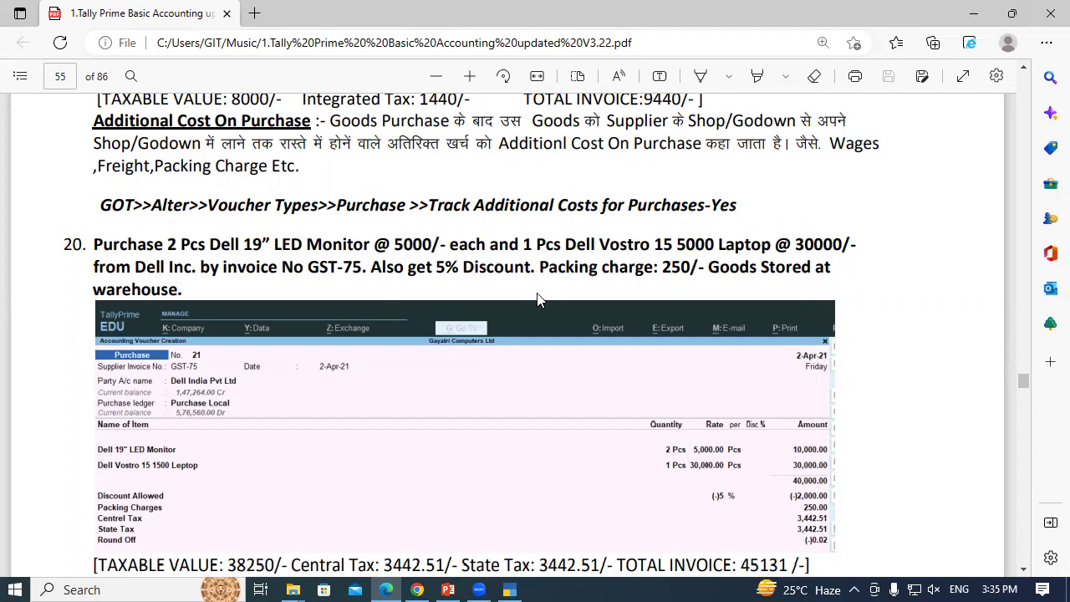
left_click(512, 587)
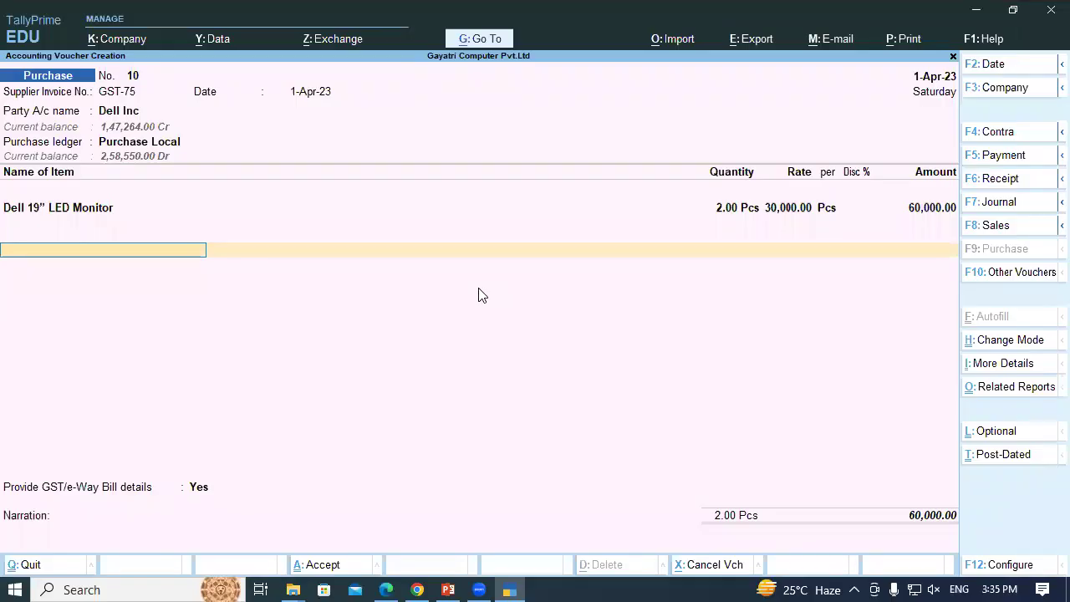
Add a Discount Received line at 5%, deducting 3,000.00 to reach 57,000.00
type("Di")
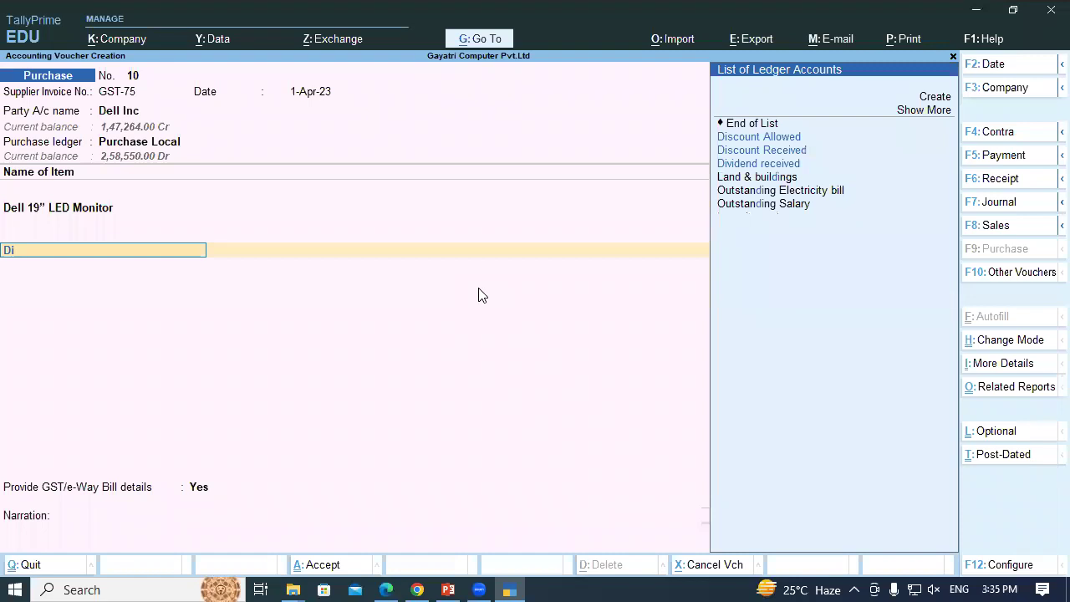
key("Down")
key("Return")
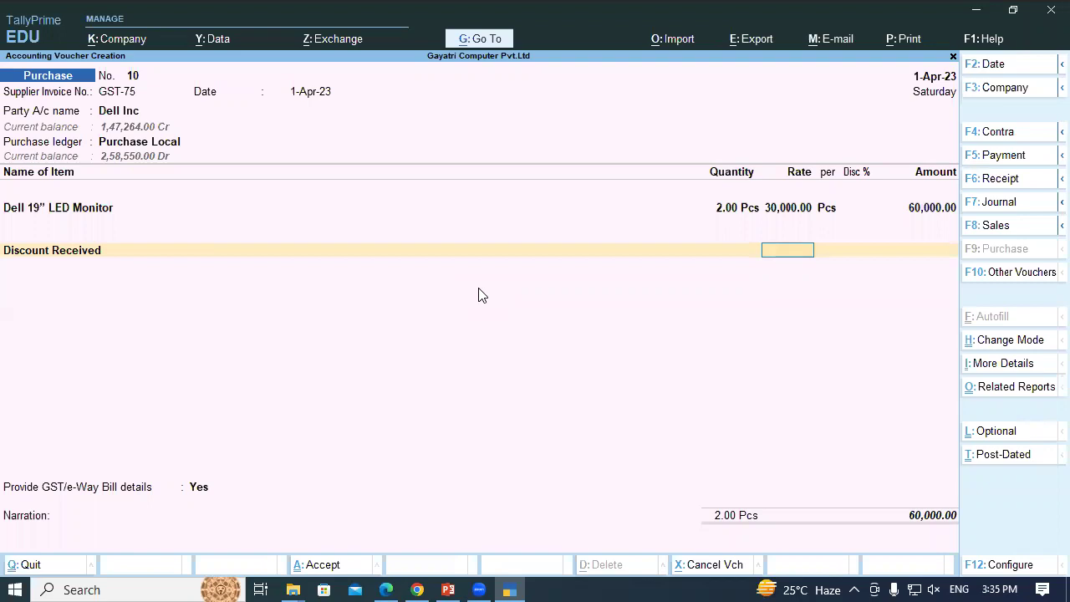
type("5")
key("Return")
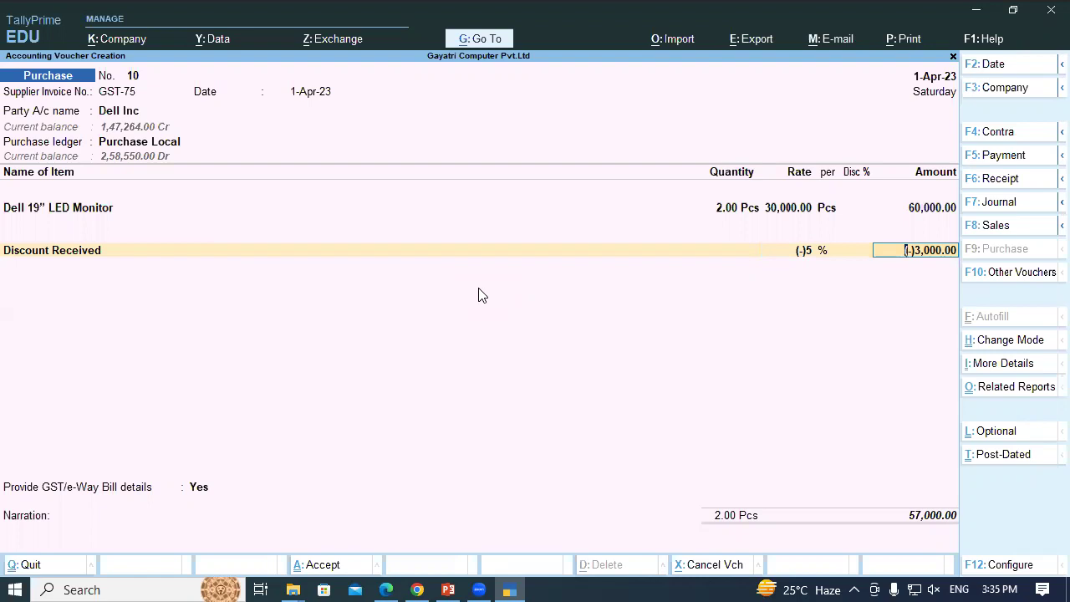
Recheck the tutorial and step through the Dell 19” LED Monitor allocation unchanged
key("alt+Tab")
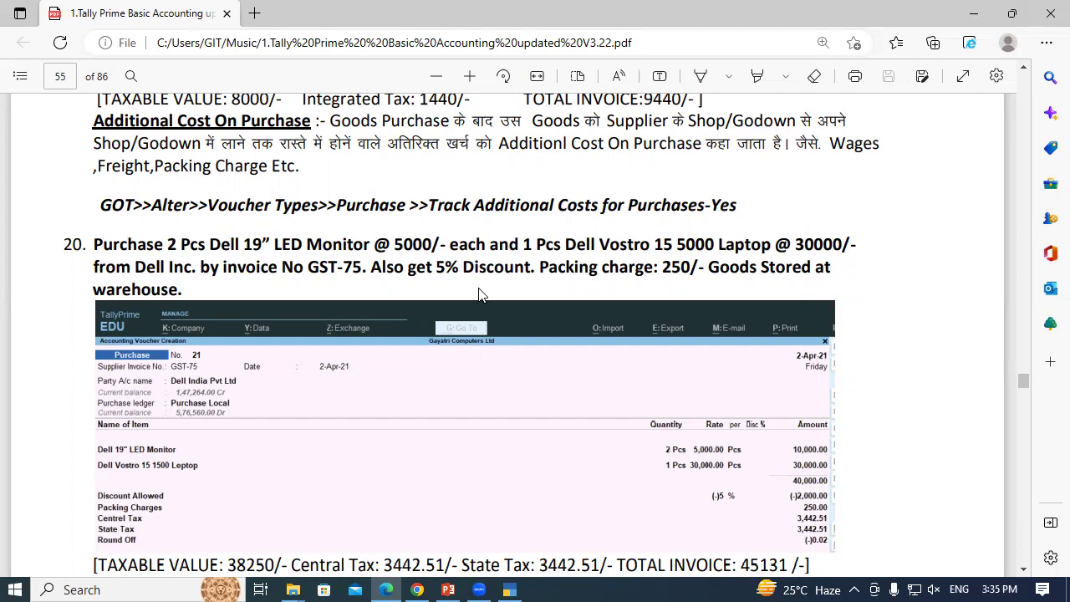
key("alt+Tab")
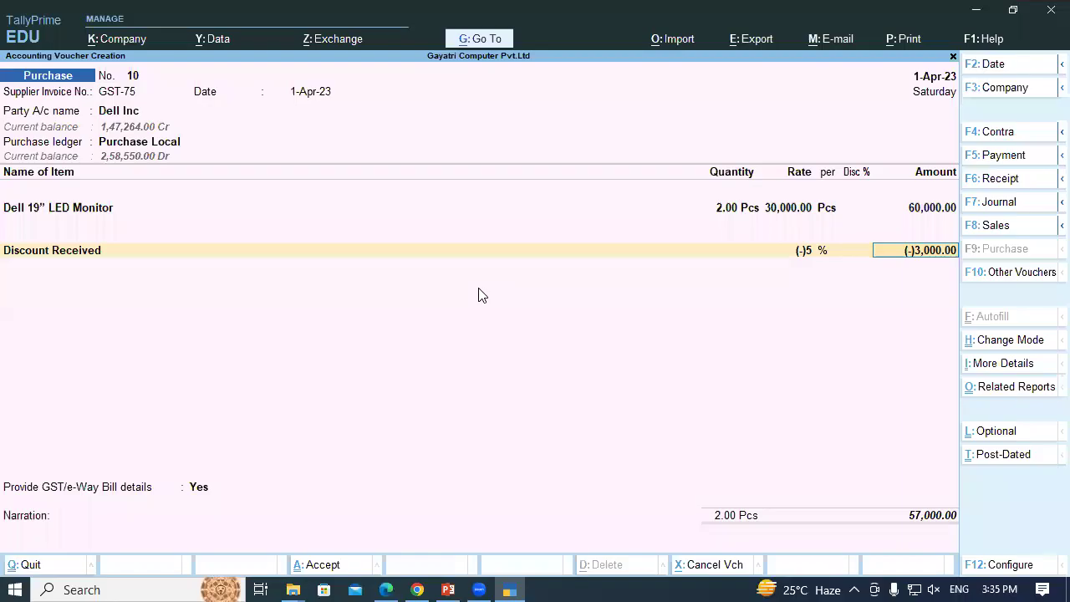
left_click(73, 214)
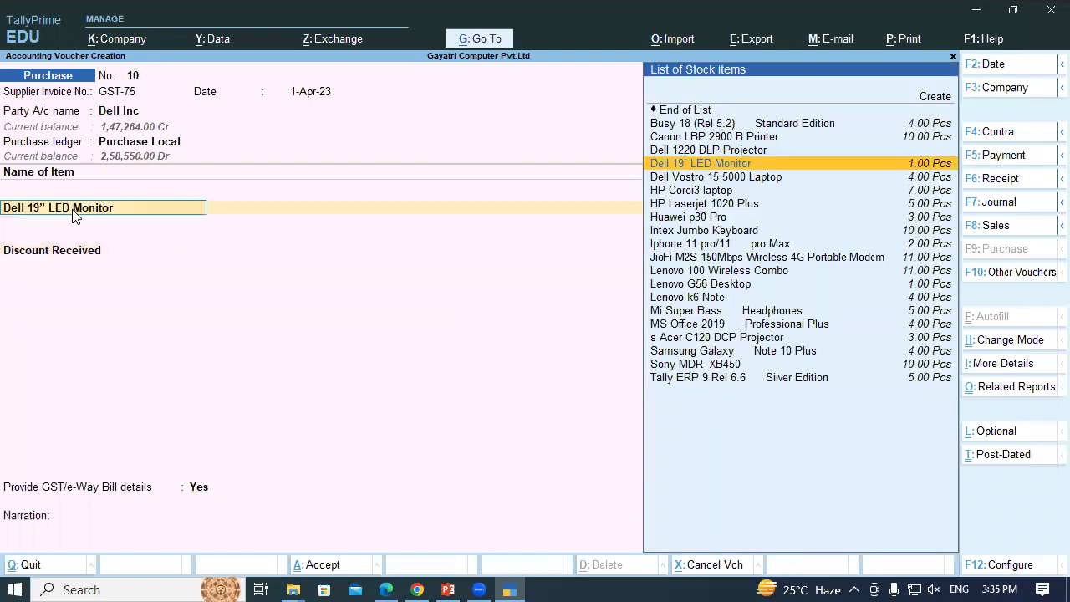
key("Return")
key("Return")
key("Return")
key("Return")
key("Return")
key("Return")
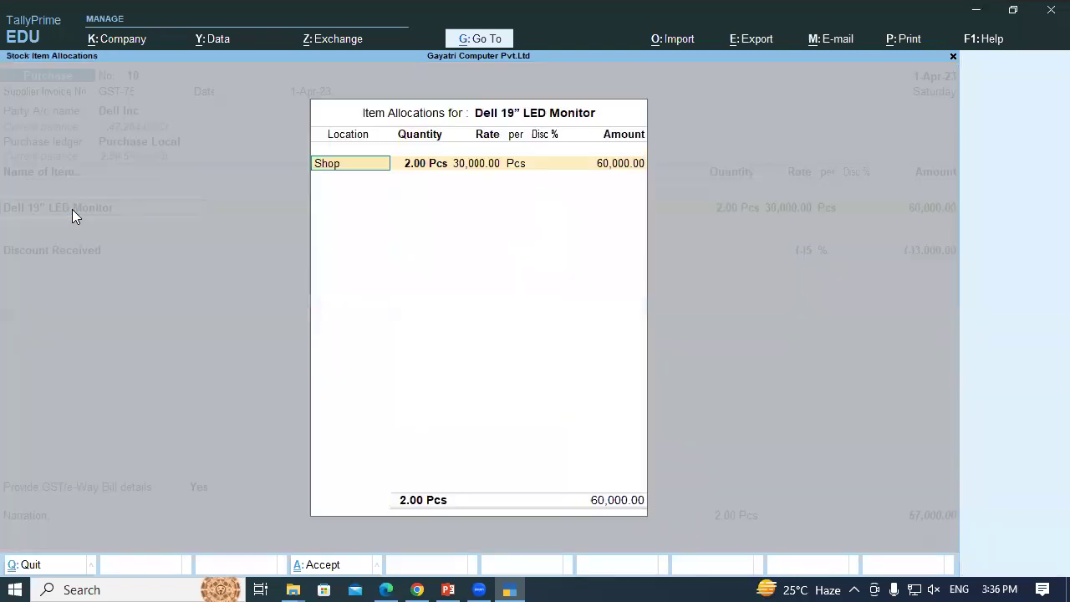
key("Return")
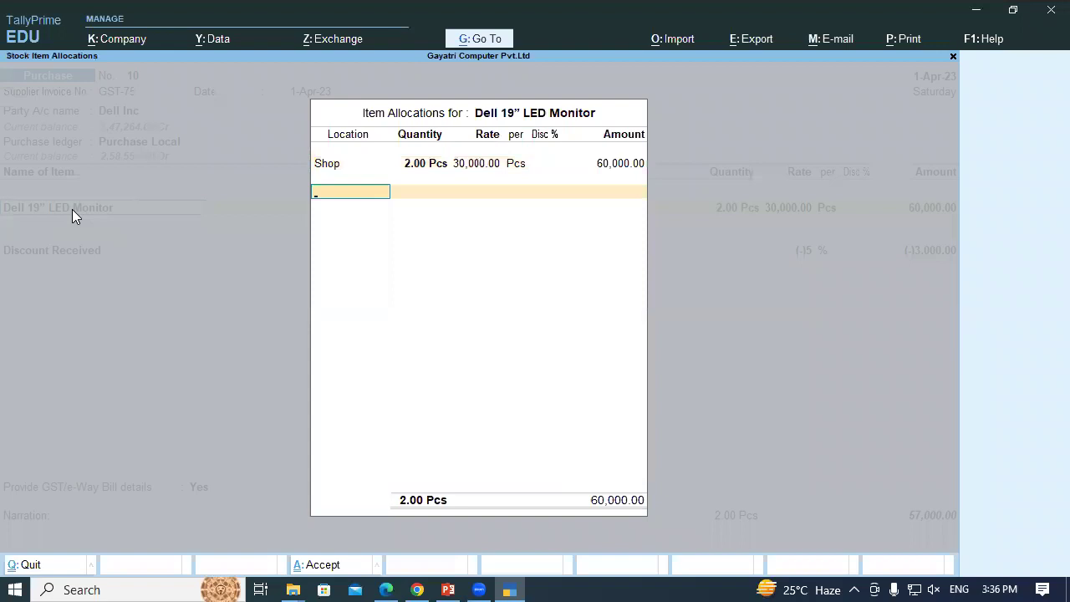
key("Return")
Select Dell Vostro 15 5000 Laptop as the next item on the voucher
key("alt+Tab")
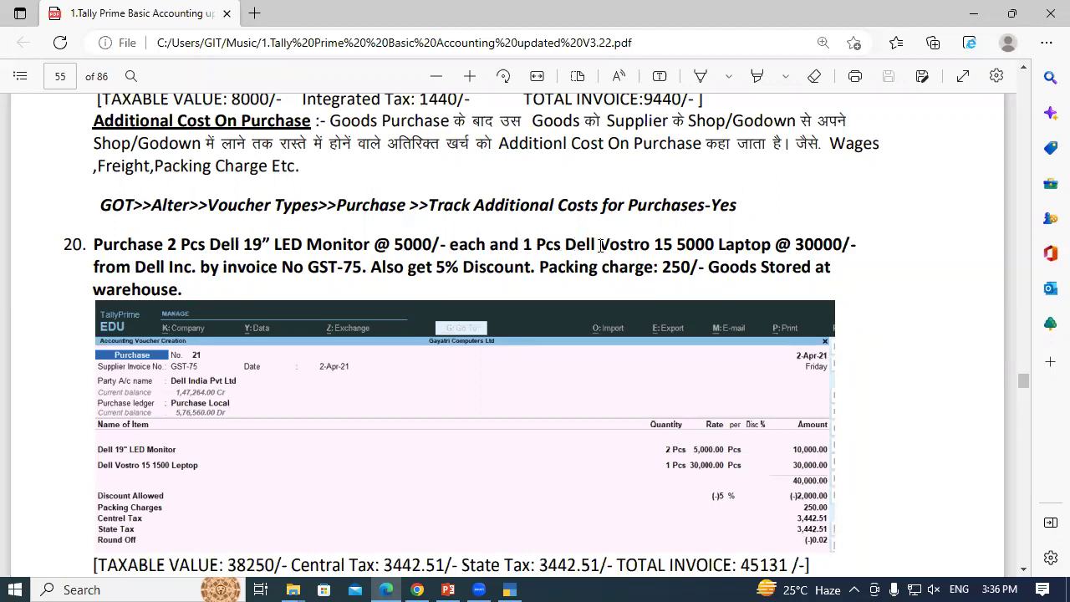
key("alt+Tab")
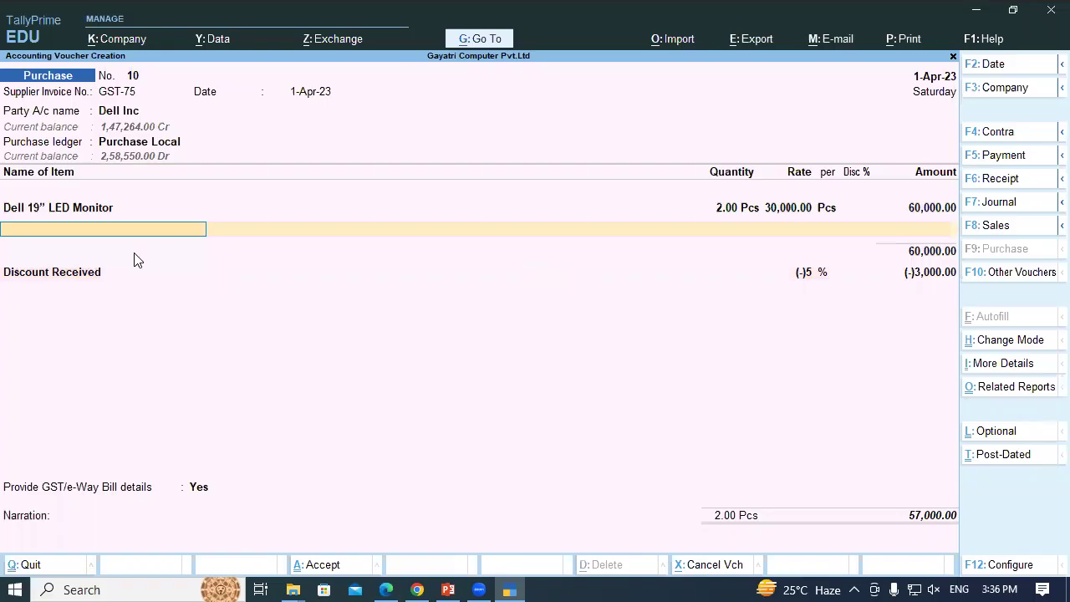
type("Del")
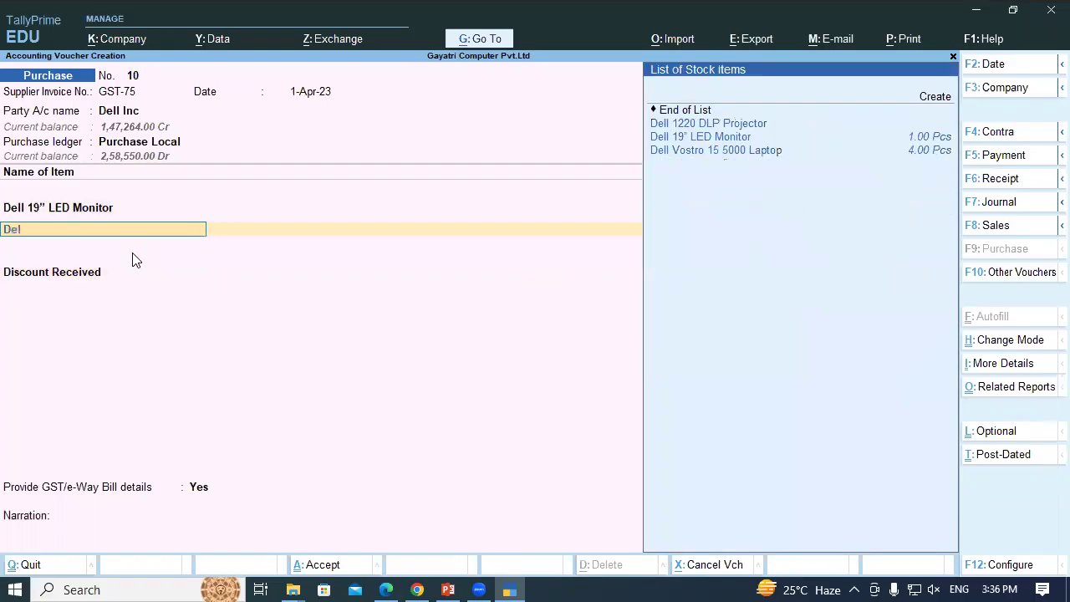
key("Down")
key("Down")
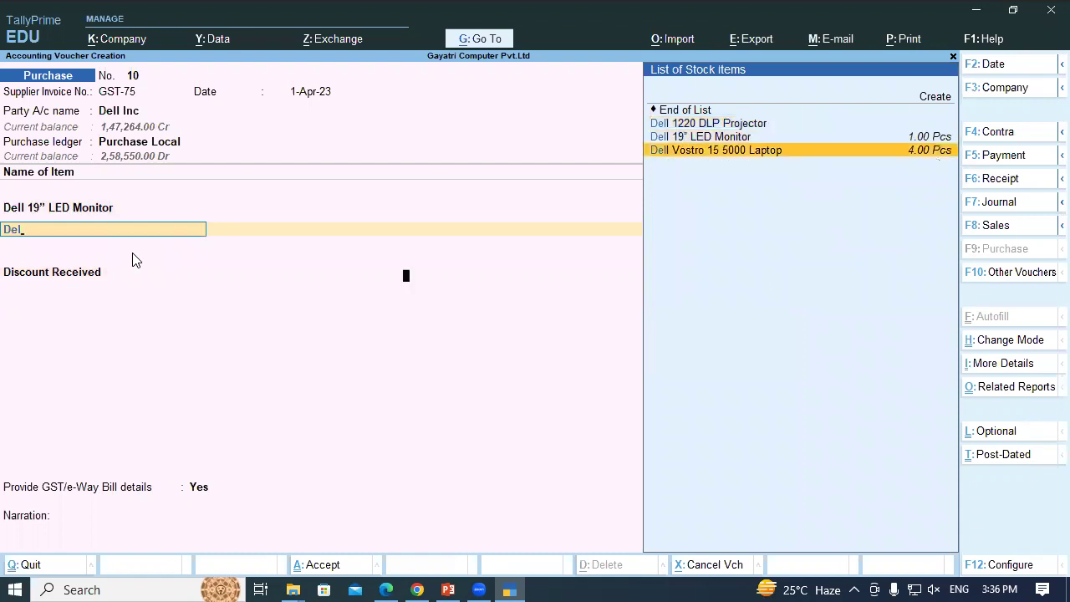
key("Return")
key("Return")
key("Return")
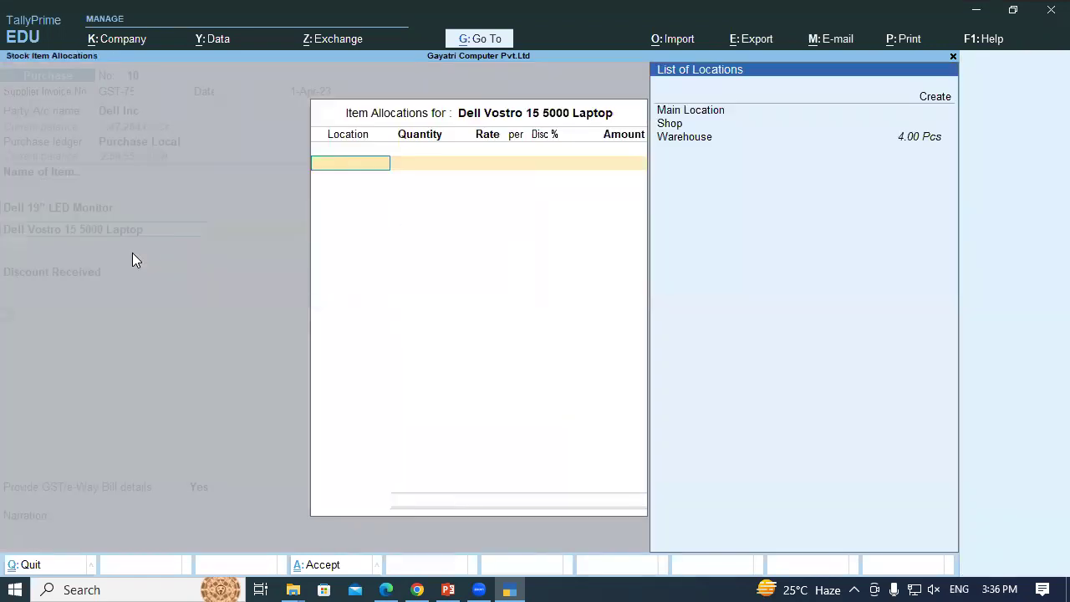